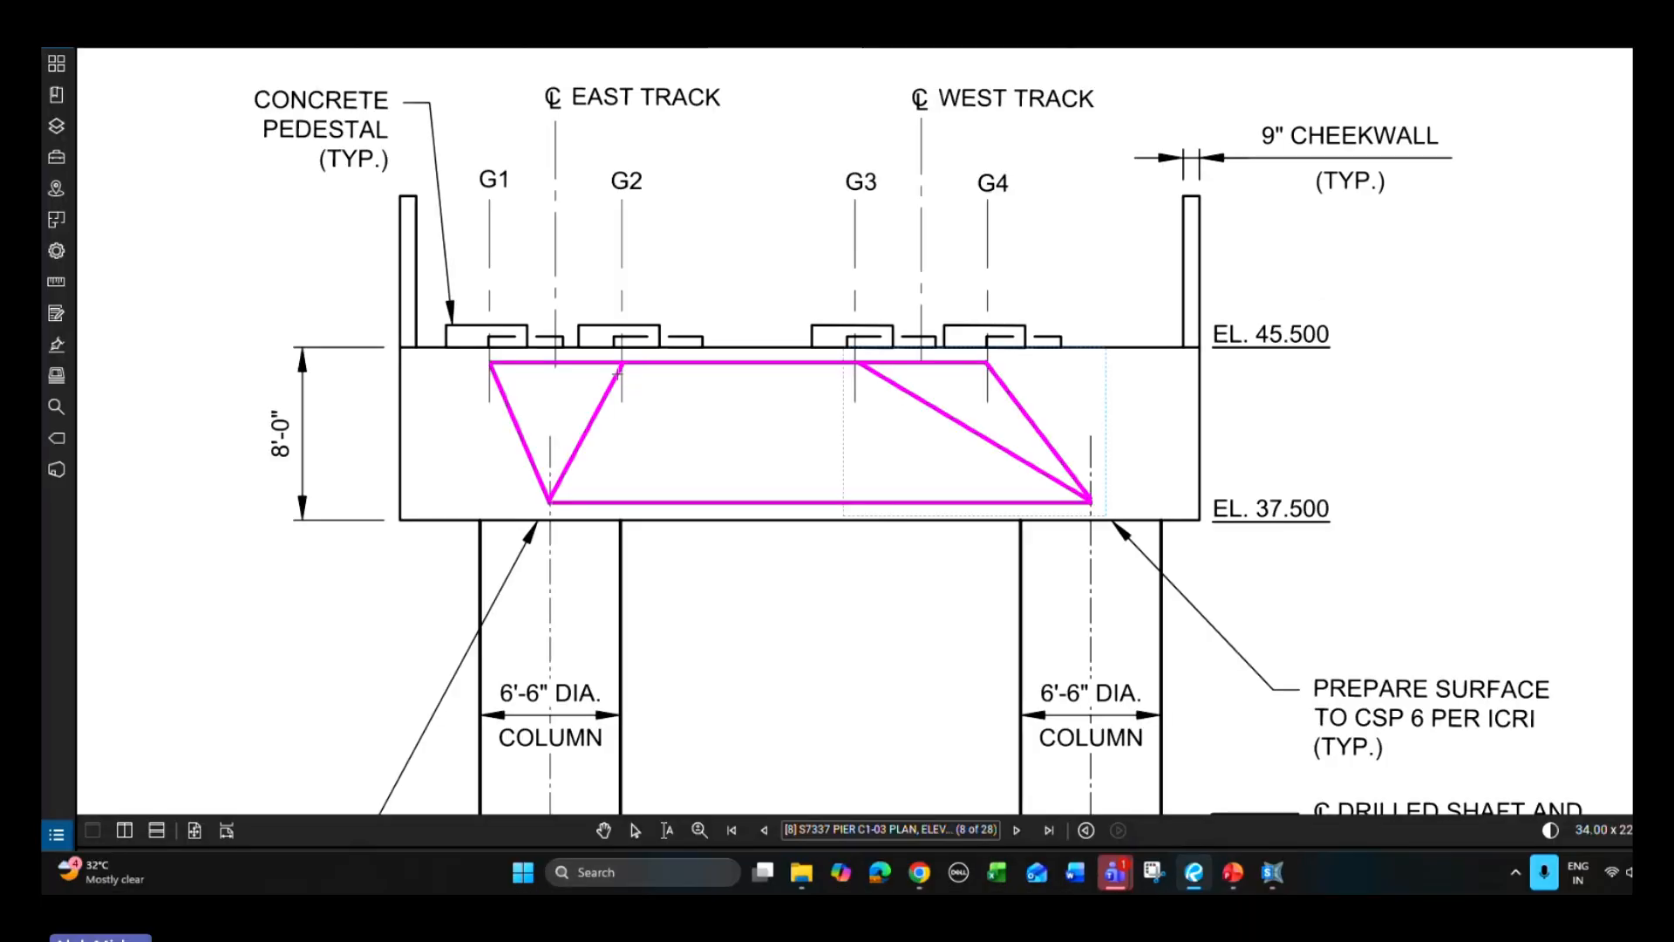
- Draw a vertical line between the truss chords midway between G2 and G3, and a diagonal from its lower end to the top chord at G3
click(722, 362)
click(724, 502)
click(728, 502)
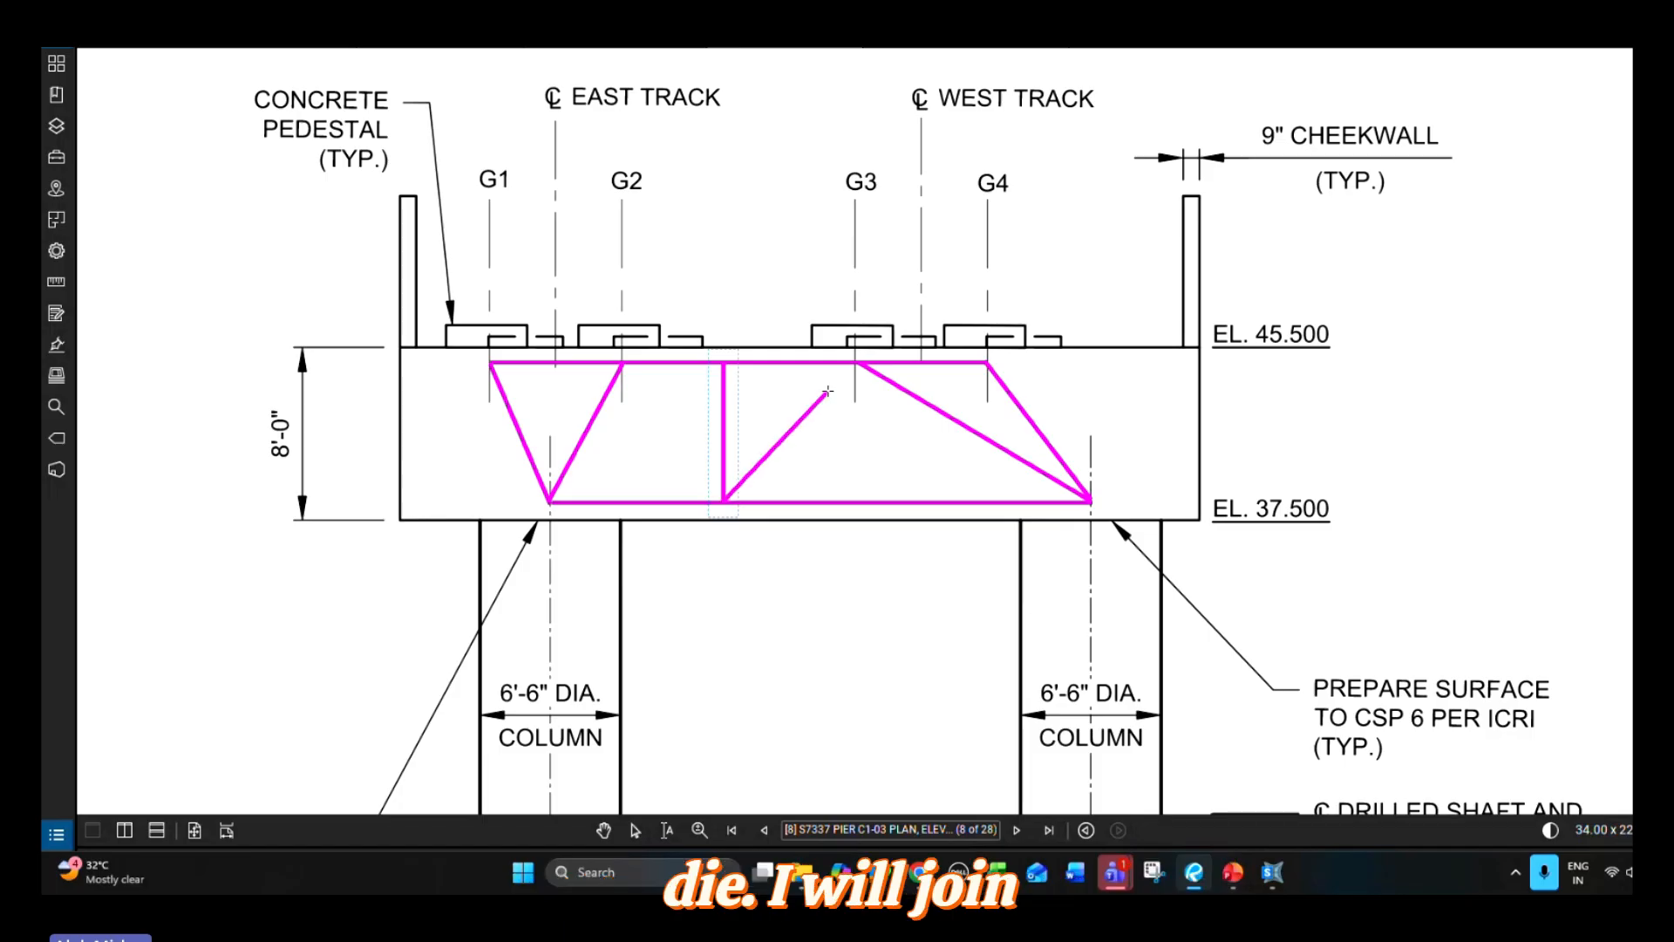
click(855, 363)
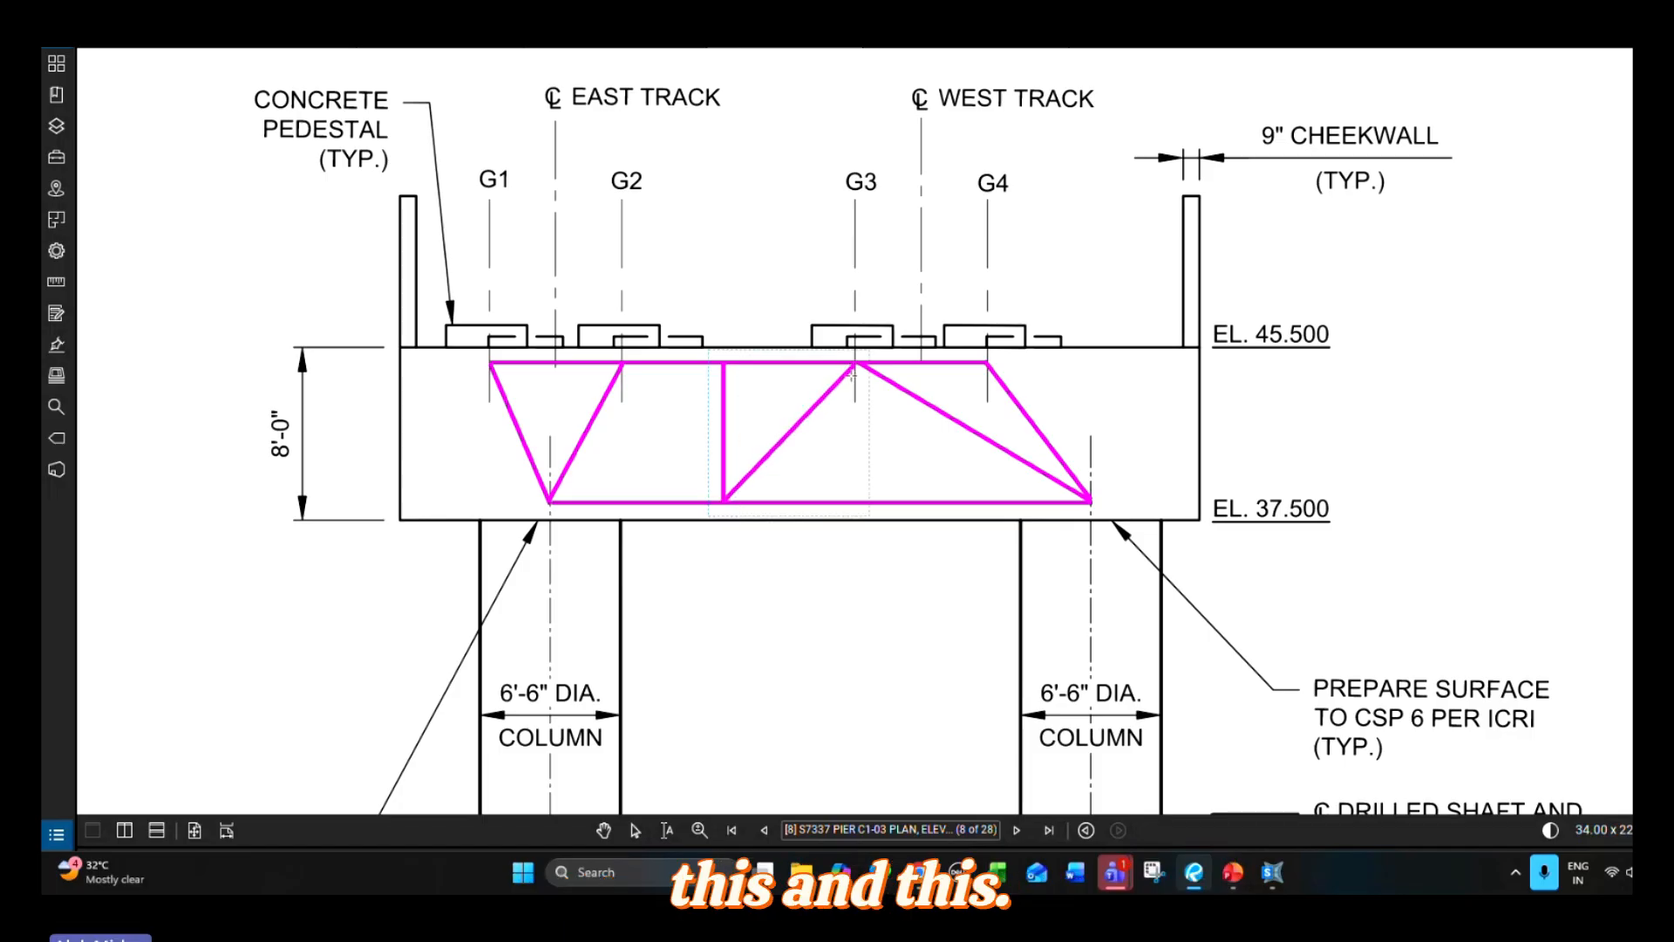
- Try a diagonal from the vertical's lower end to the top chord at G2, and undo it
click(724, 502)
click(622, 367)
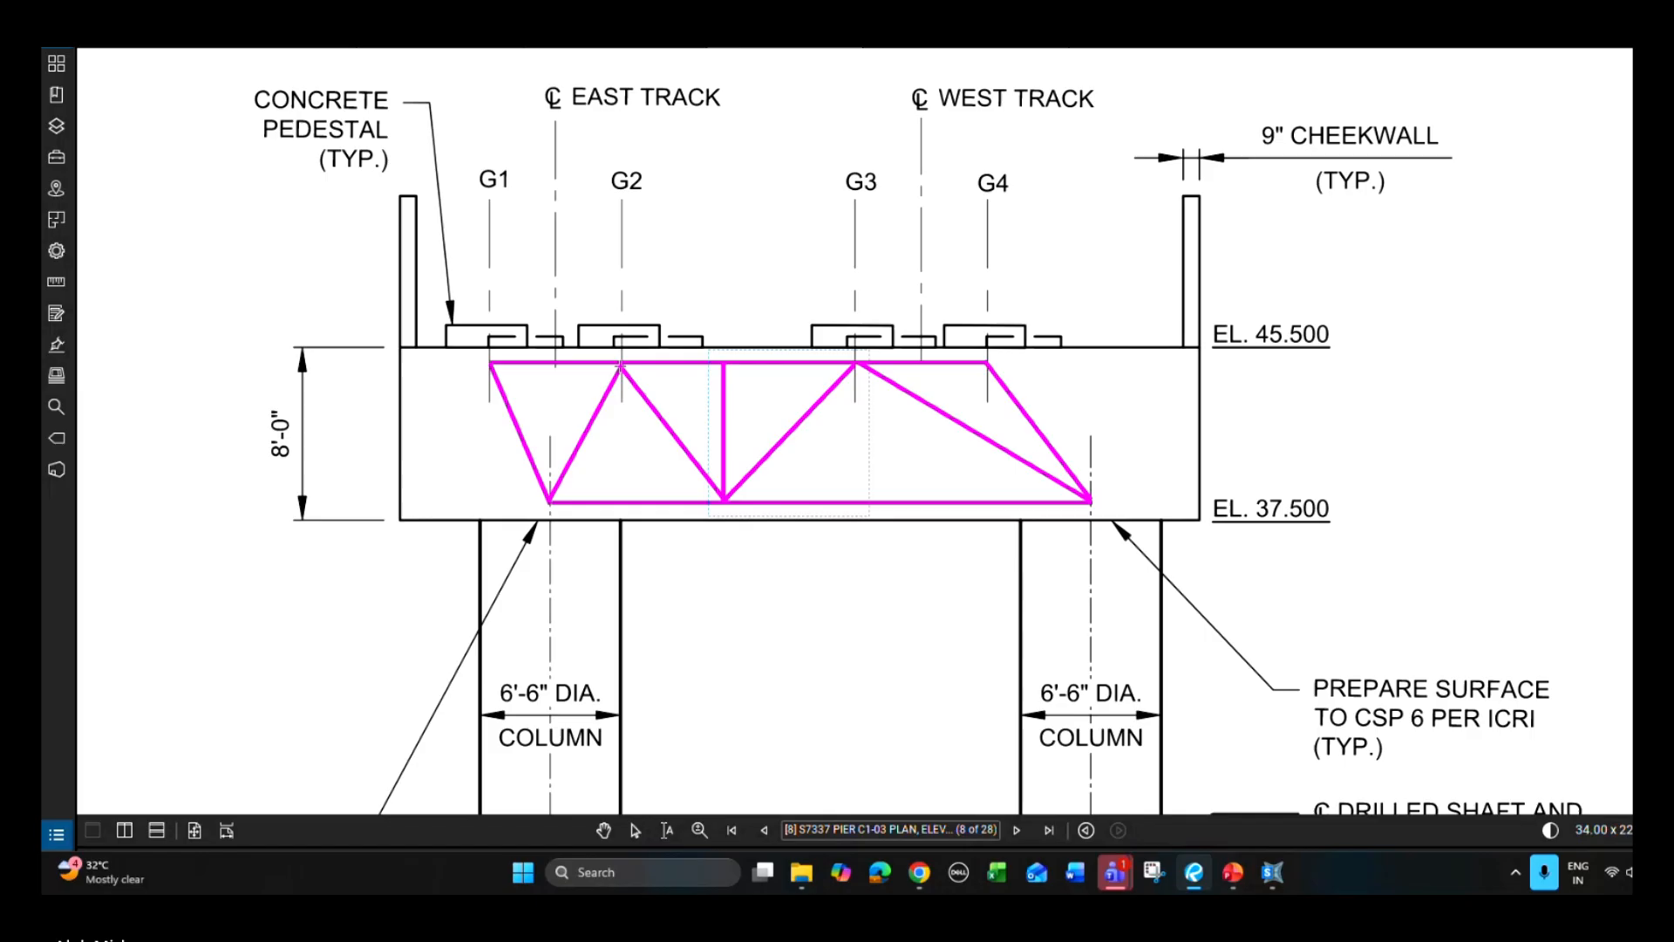
key(ctrl+z)
right_click(675, 435)
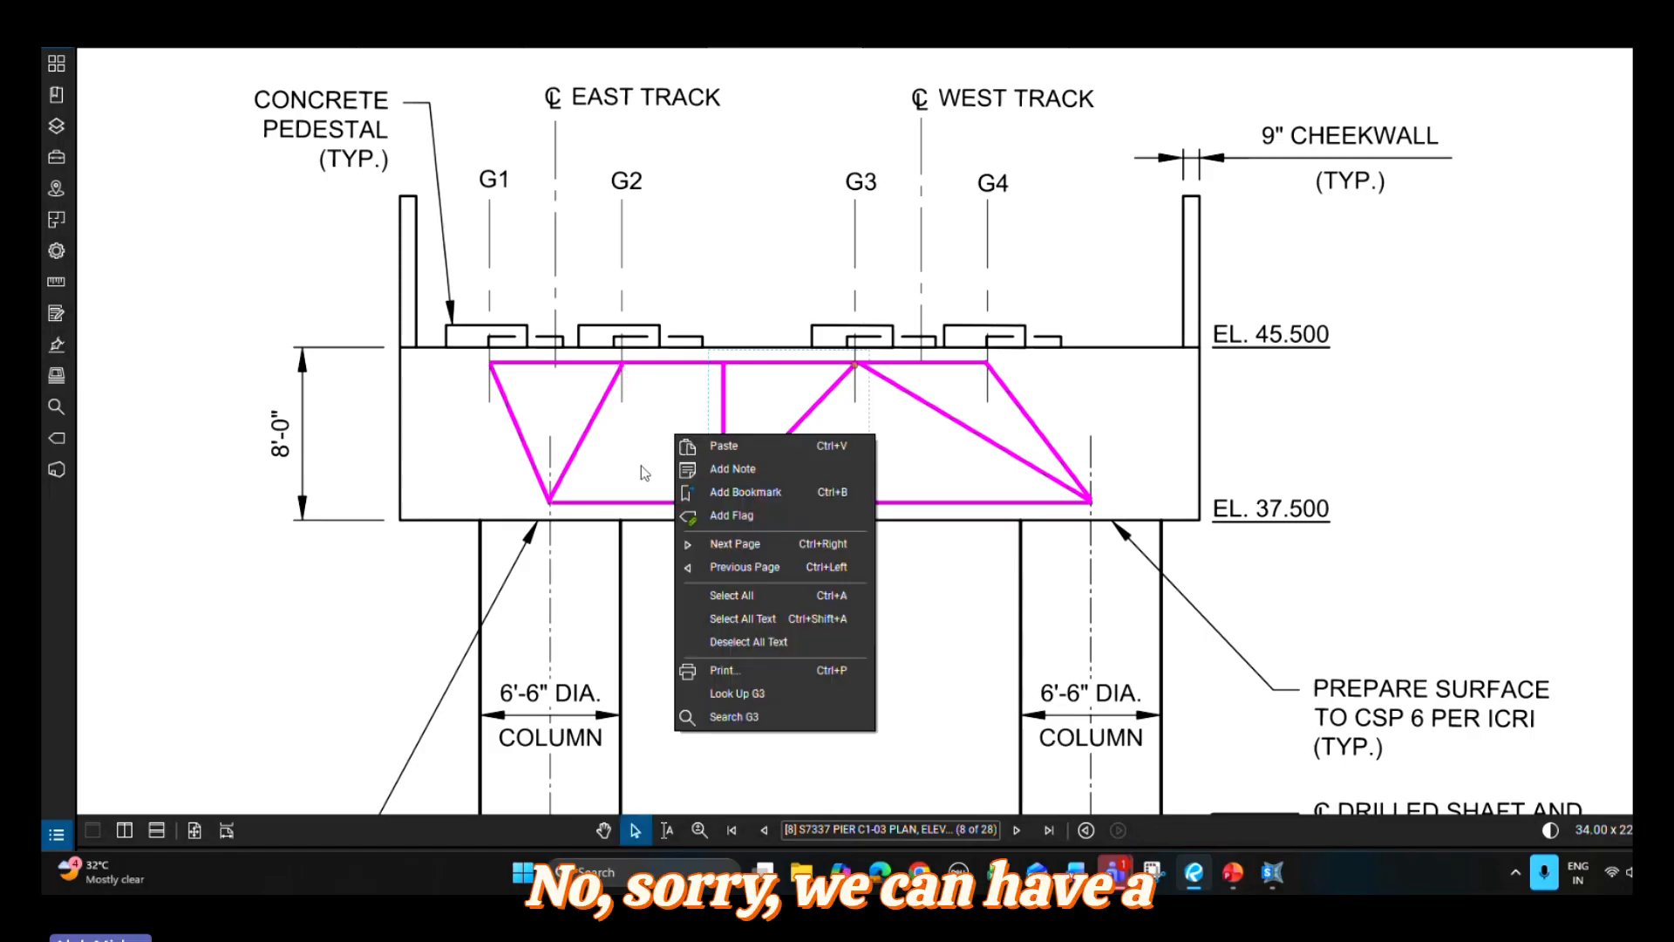
key(Escape)
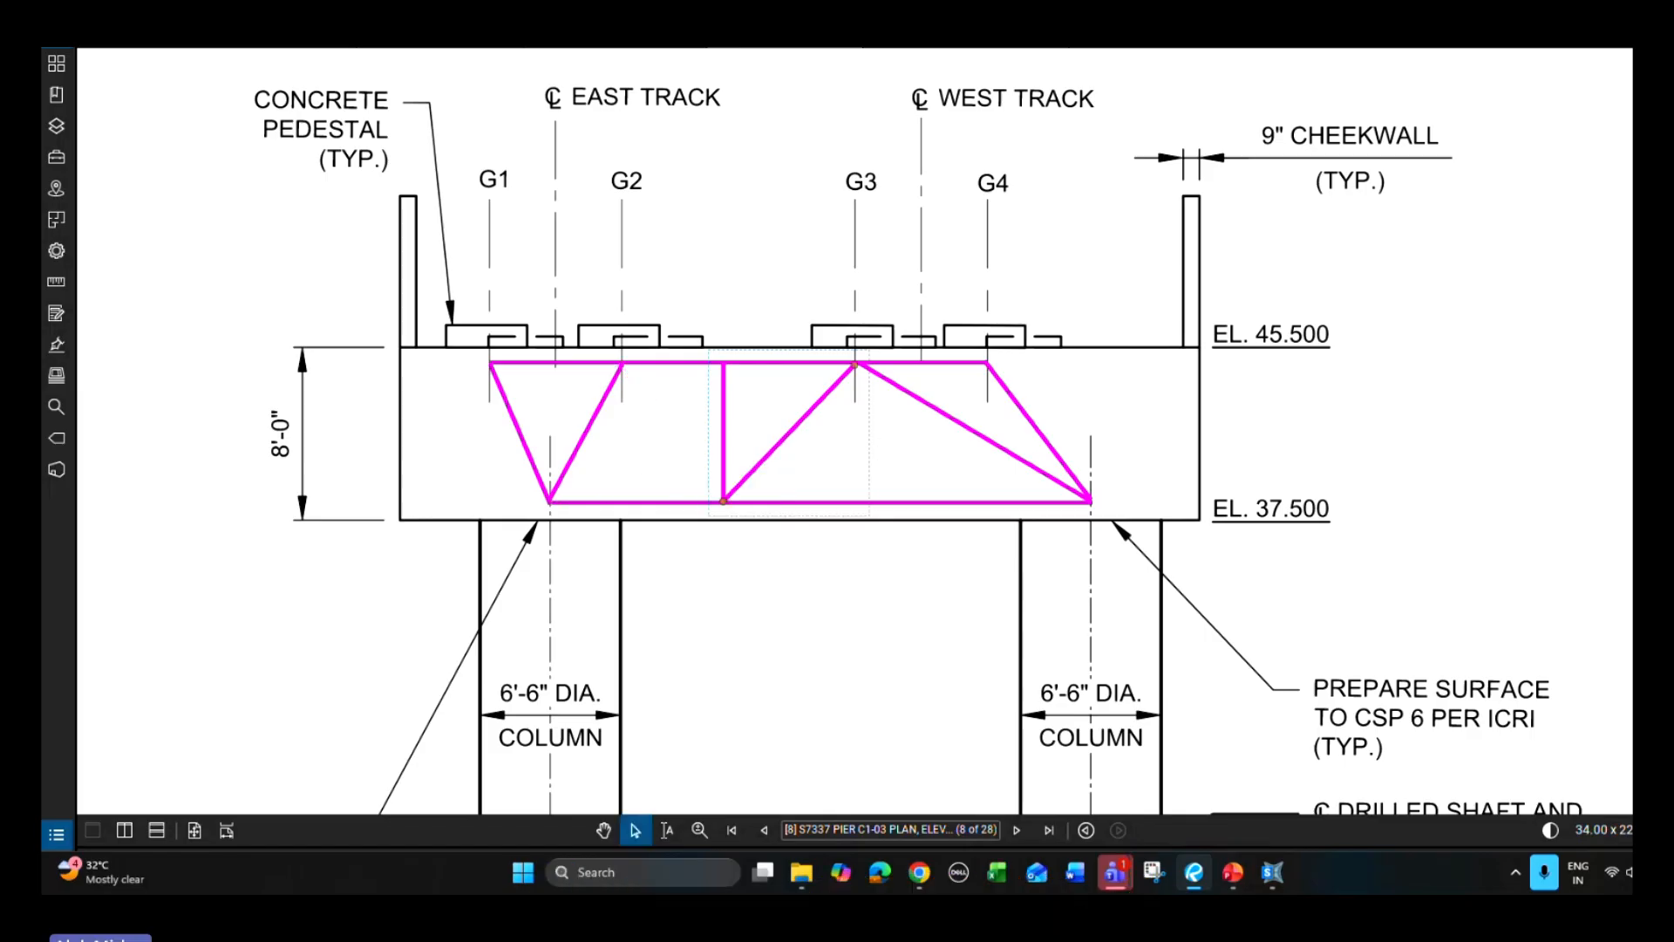
- Draw a diagonal line from the bottom chord node over the column below G1 and G2 to the top of the central vertical
key(l)
drag(550, 502, 725, 365)
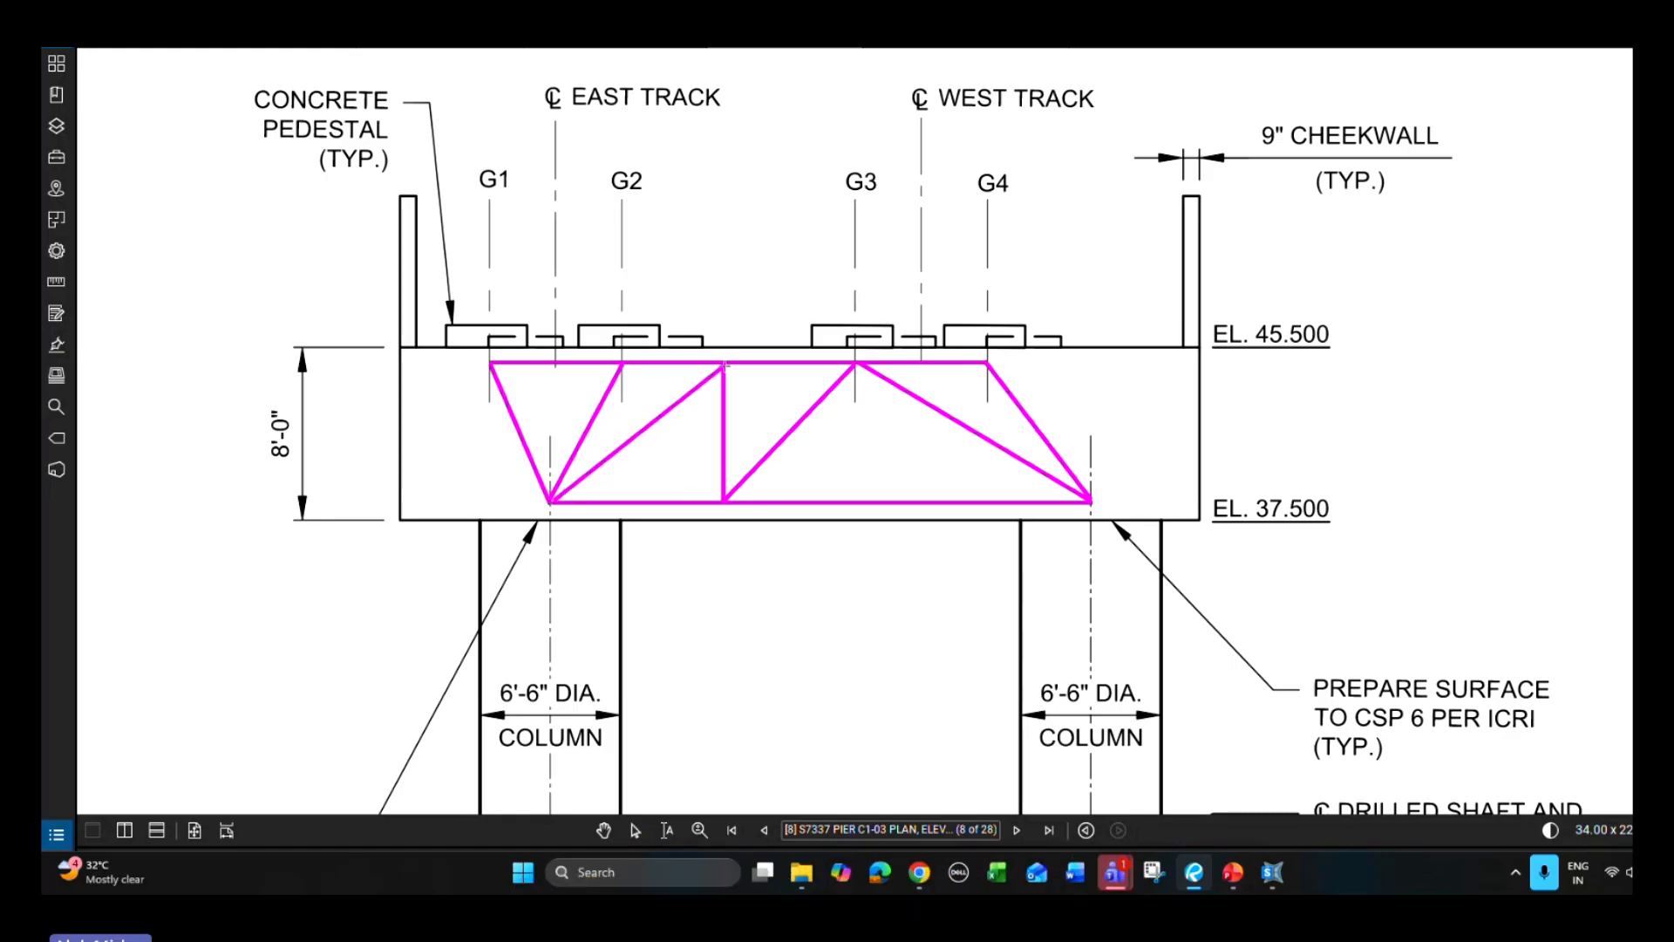
key(Escape)
- Switch to SAP2000 and review the X, Y and Z grid ordinates of the GLOBAL coordinate system
mouse_move(1278, 876)
click(1339, 811)
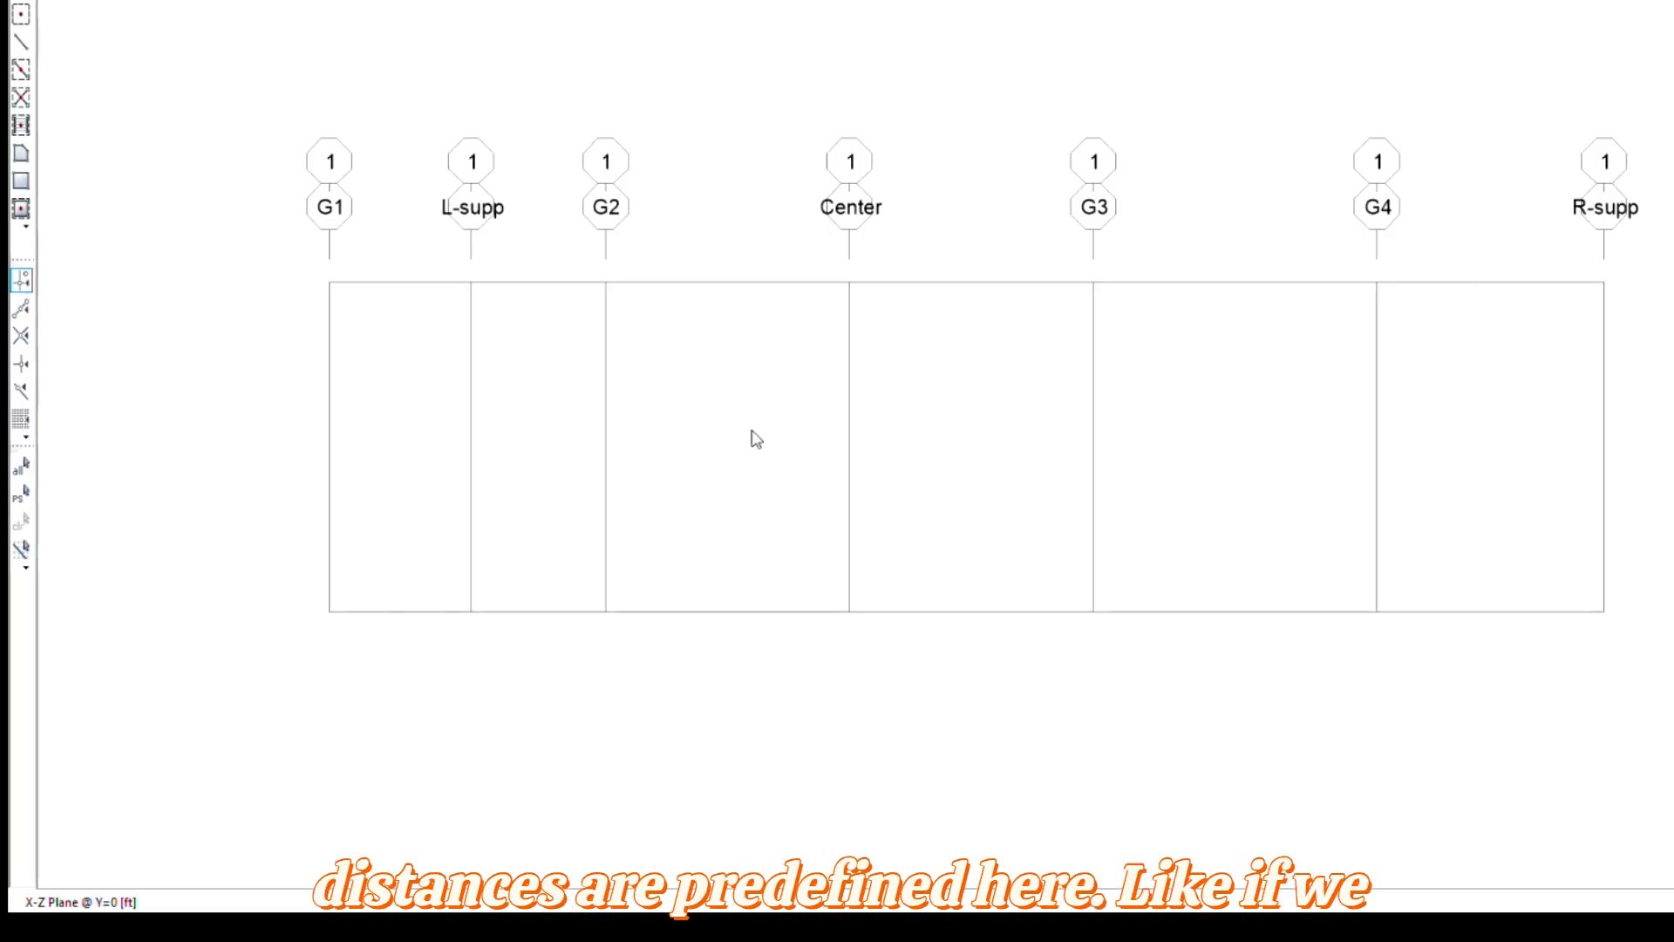
right_click(940, 120)
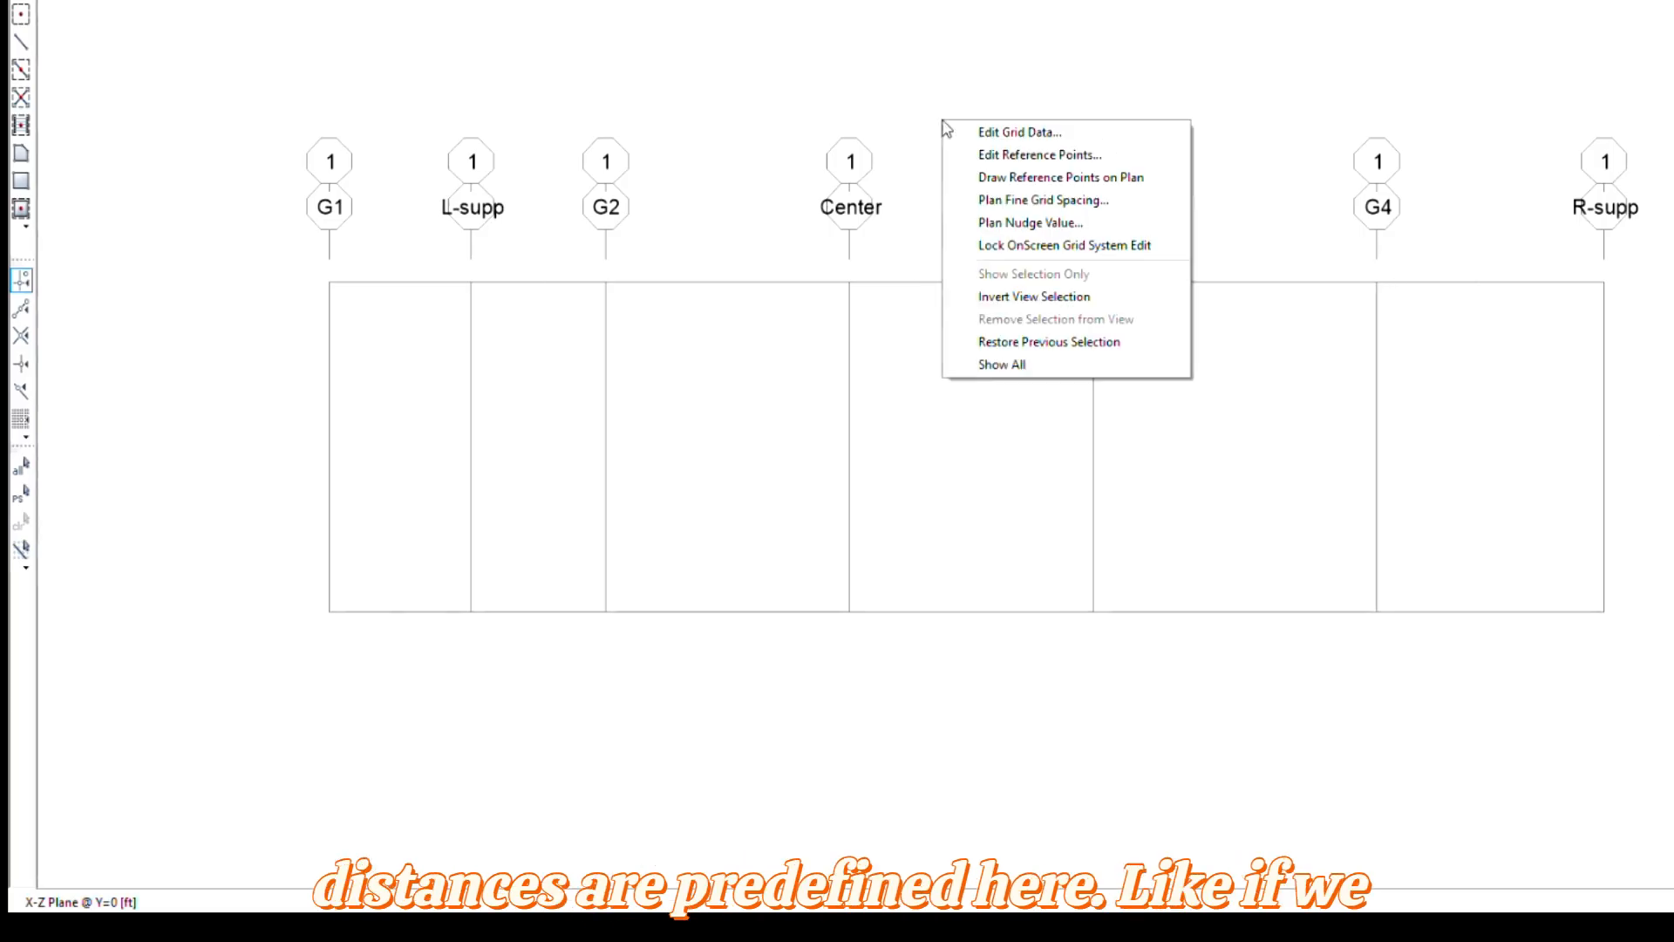
click(1008, 132)
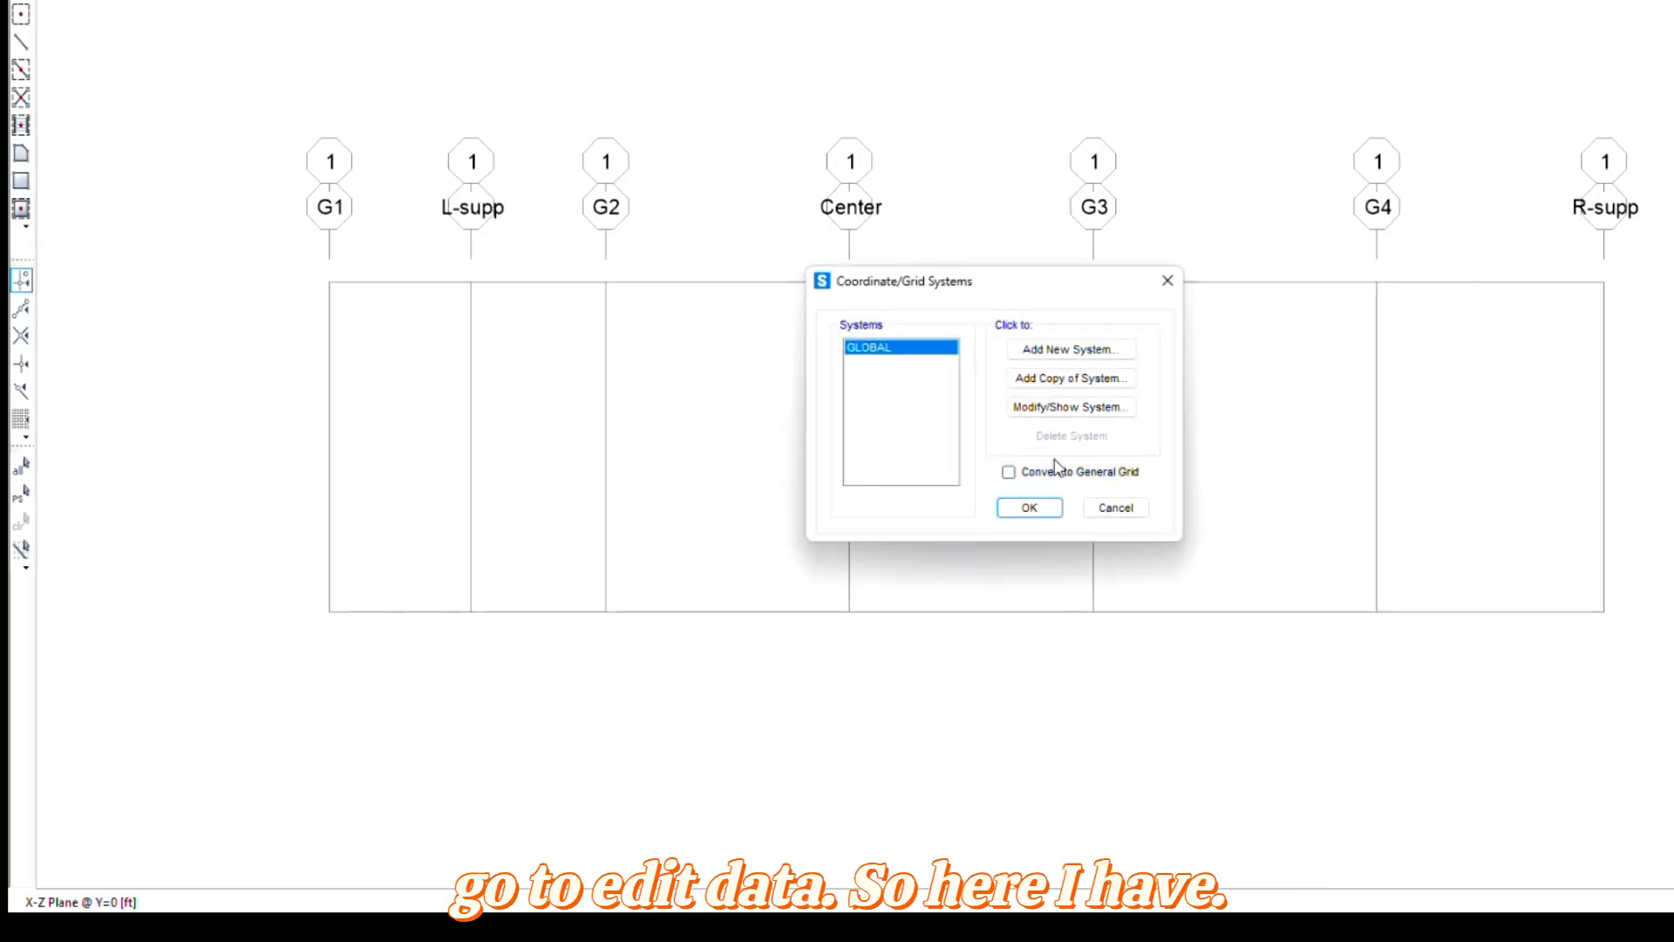
click(1075, 412)
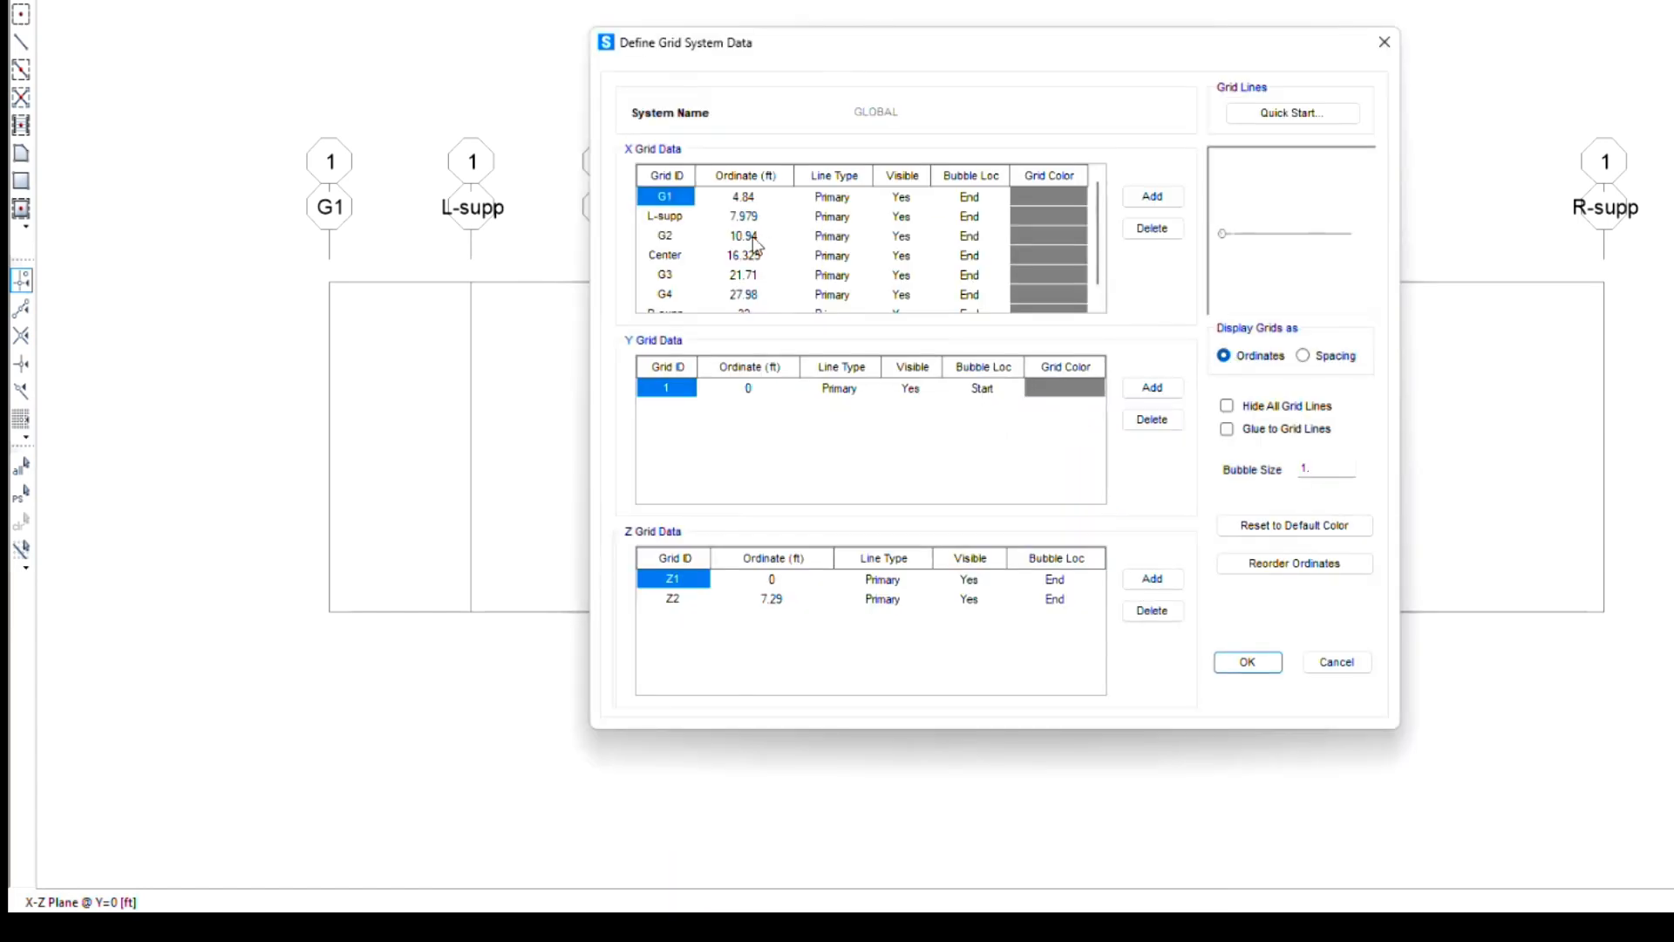
scroll(761, 248, down, 1)
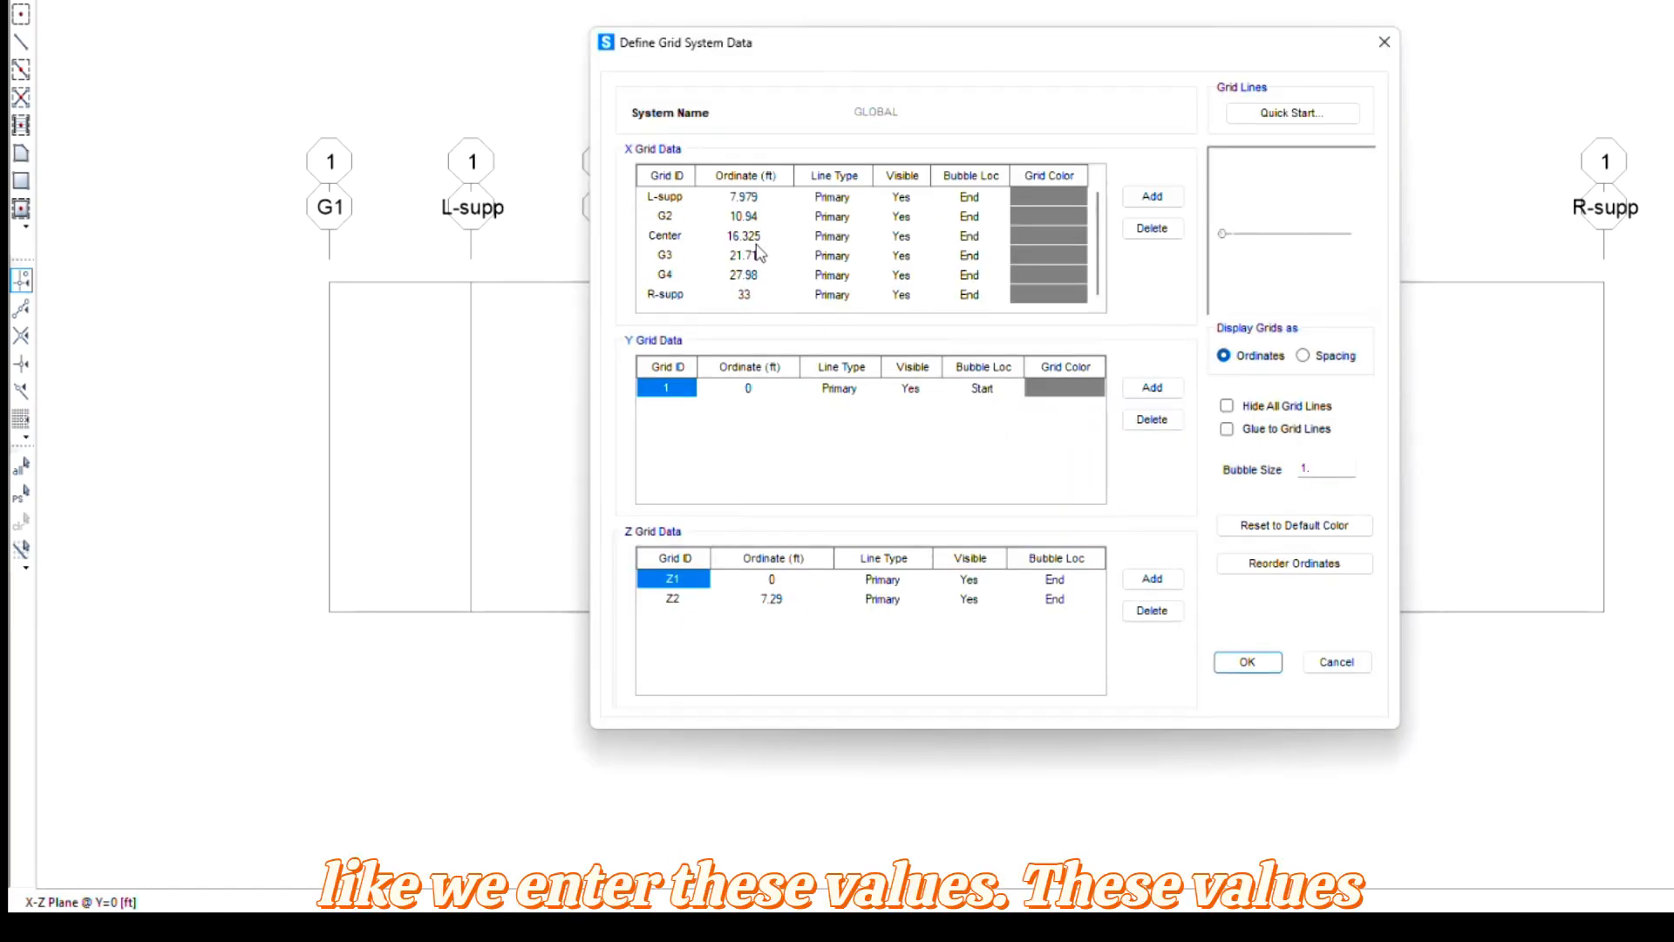
scroll(762, 249, up, 1)
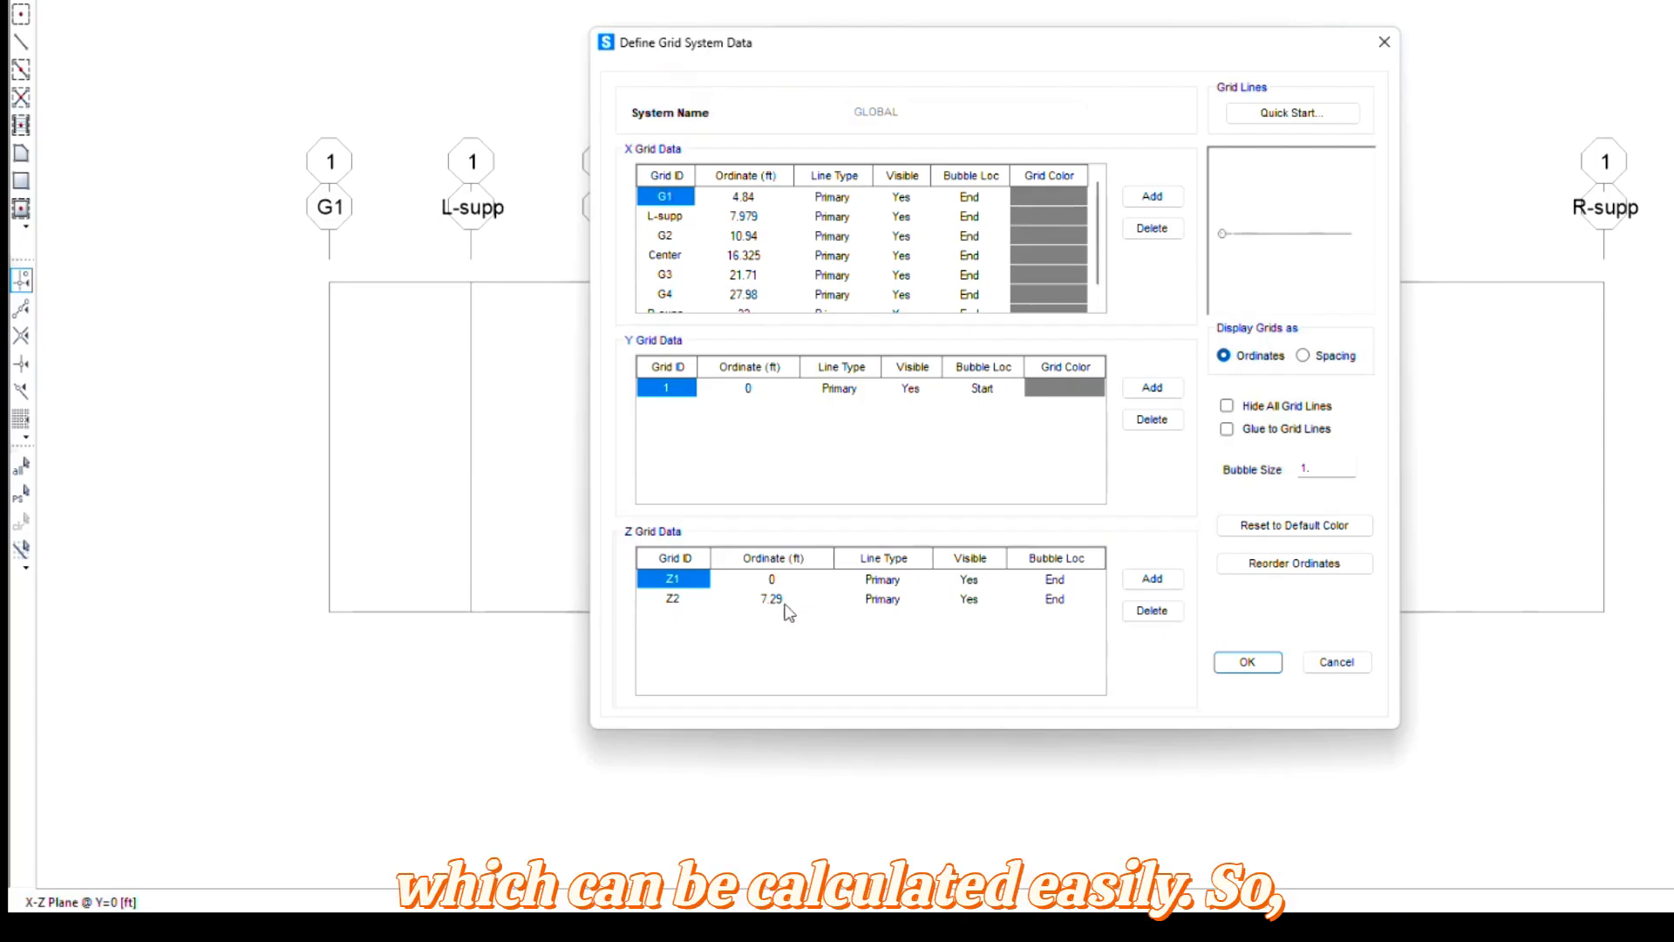
click(1247, 662)
click(1038, 510)
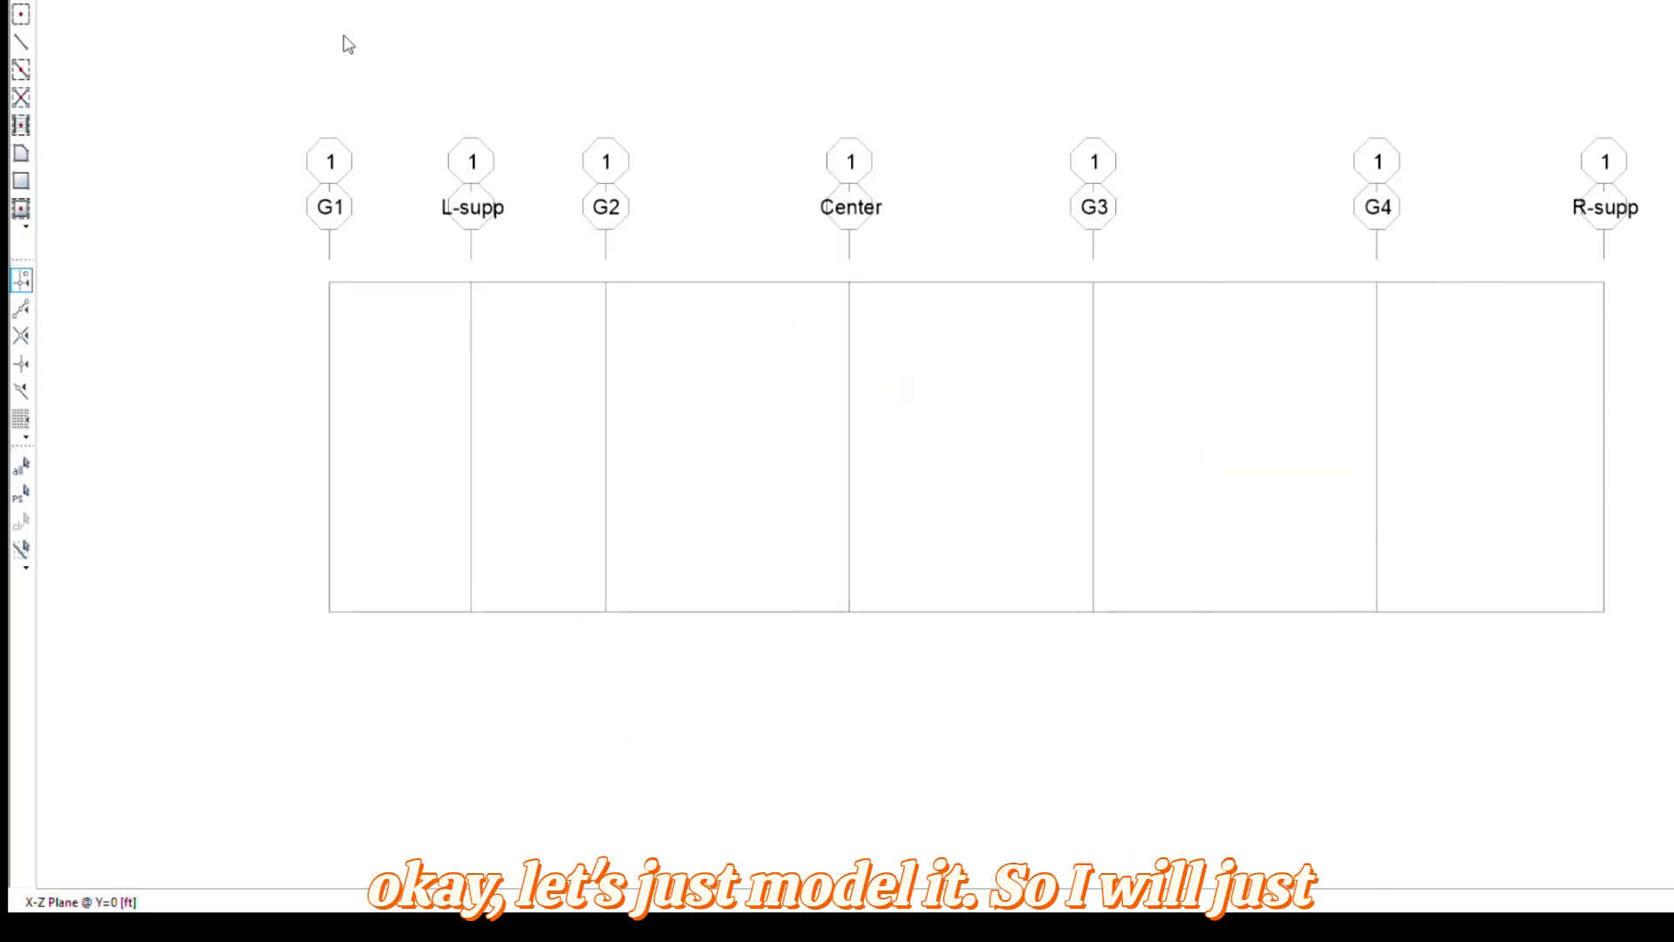
- Draw a straight frame member from the lower grid point at L-supp to the upper grid point at G1
middle_drag(348, 44, 121, 43)
click(21, 41)
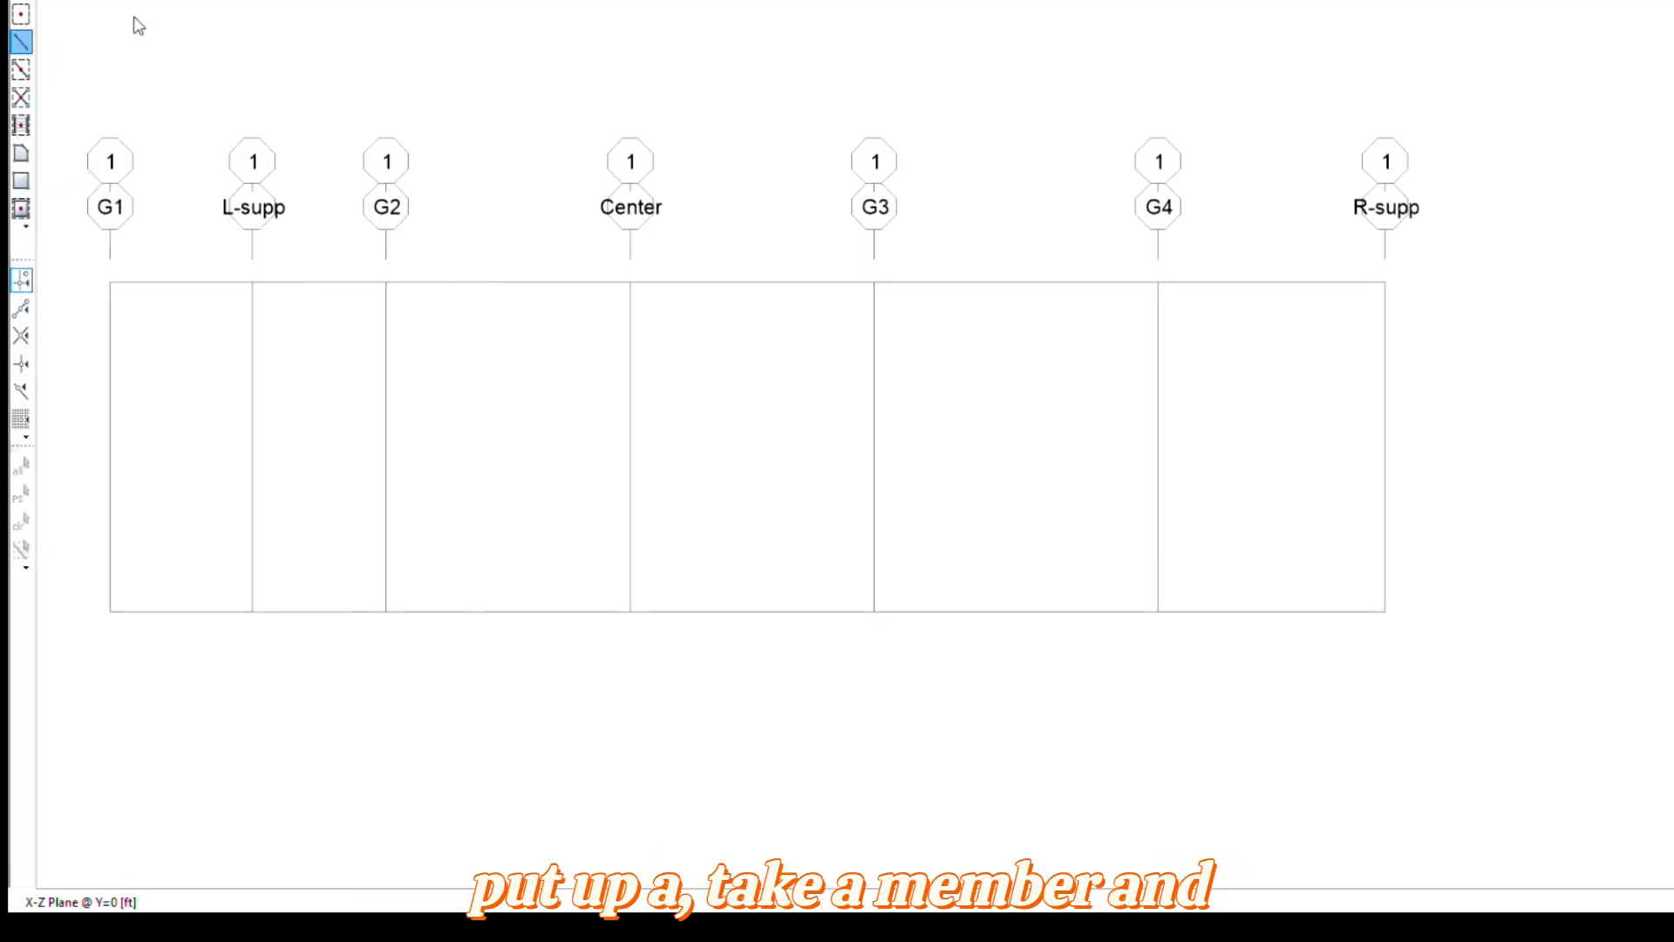
click(1134, 339)
click(252, 612)
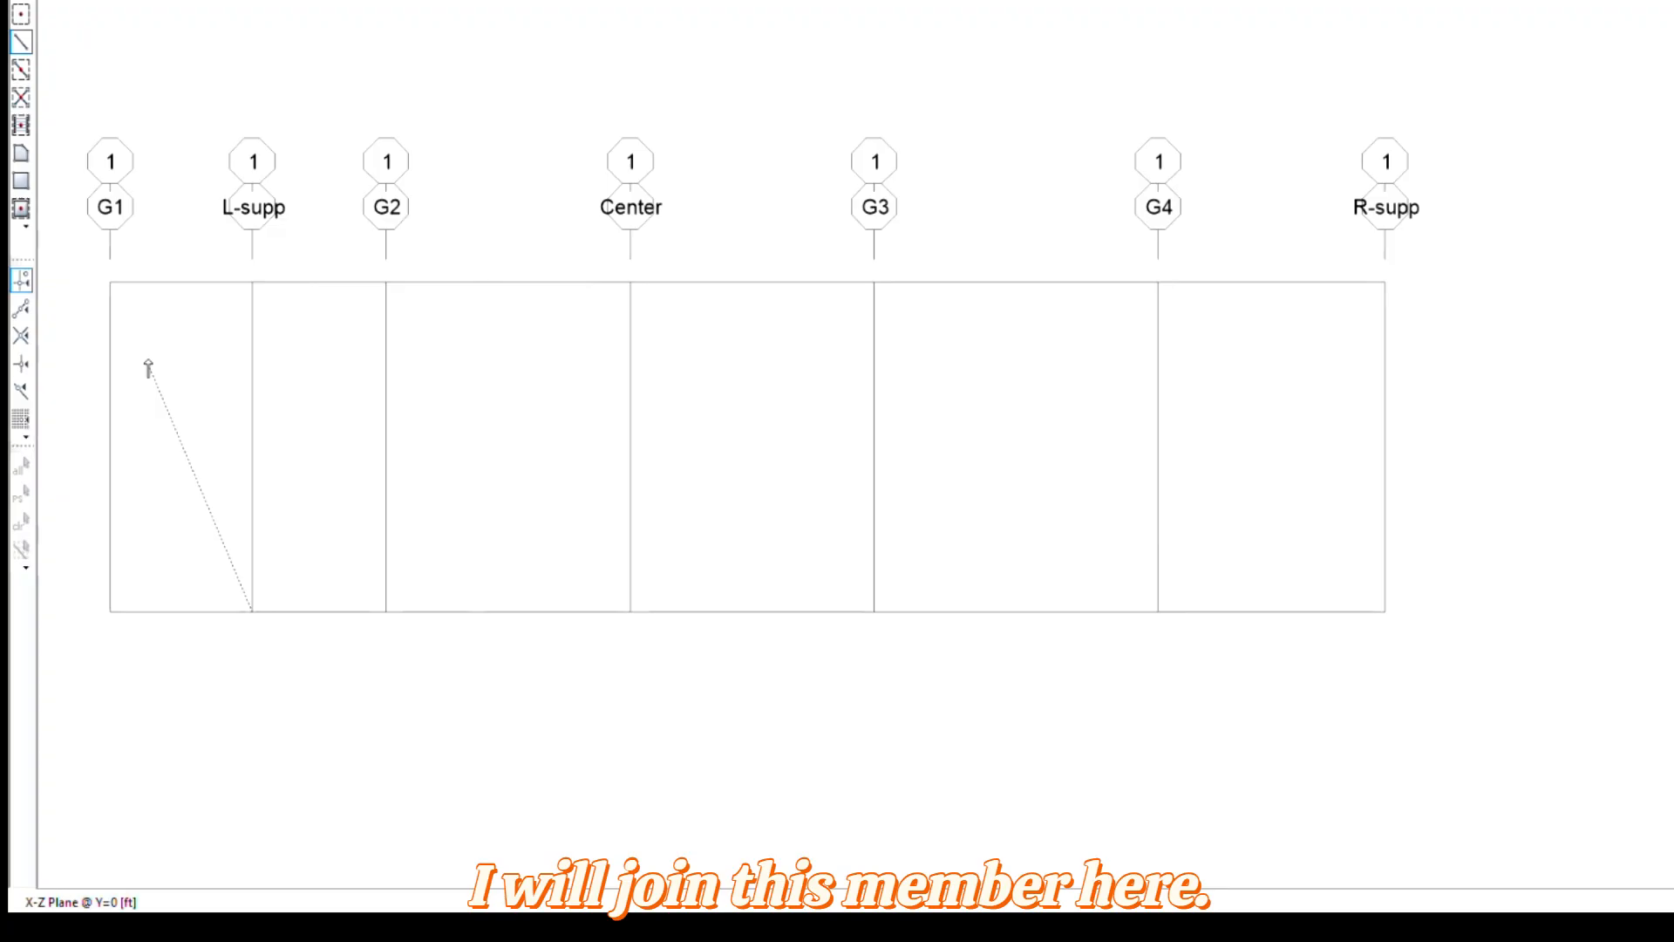
click(110, 283)
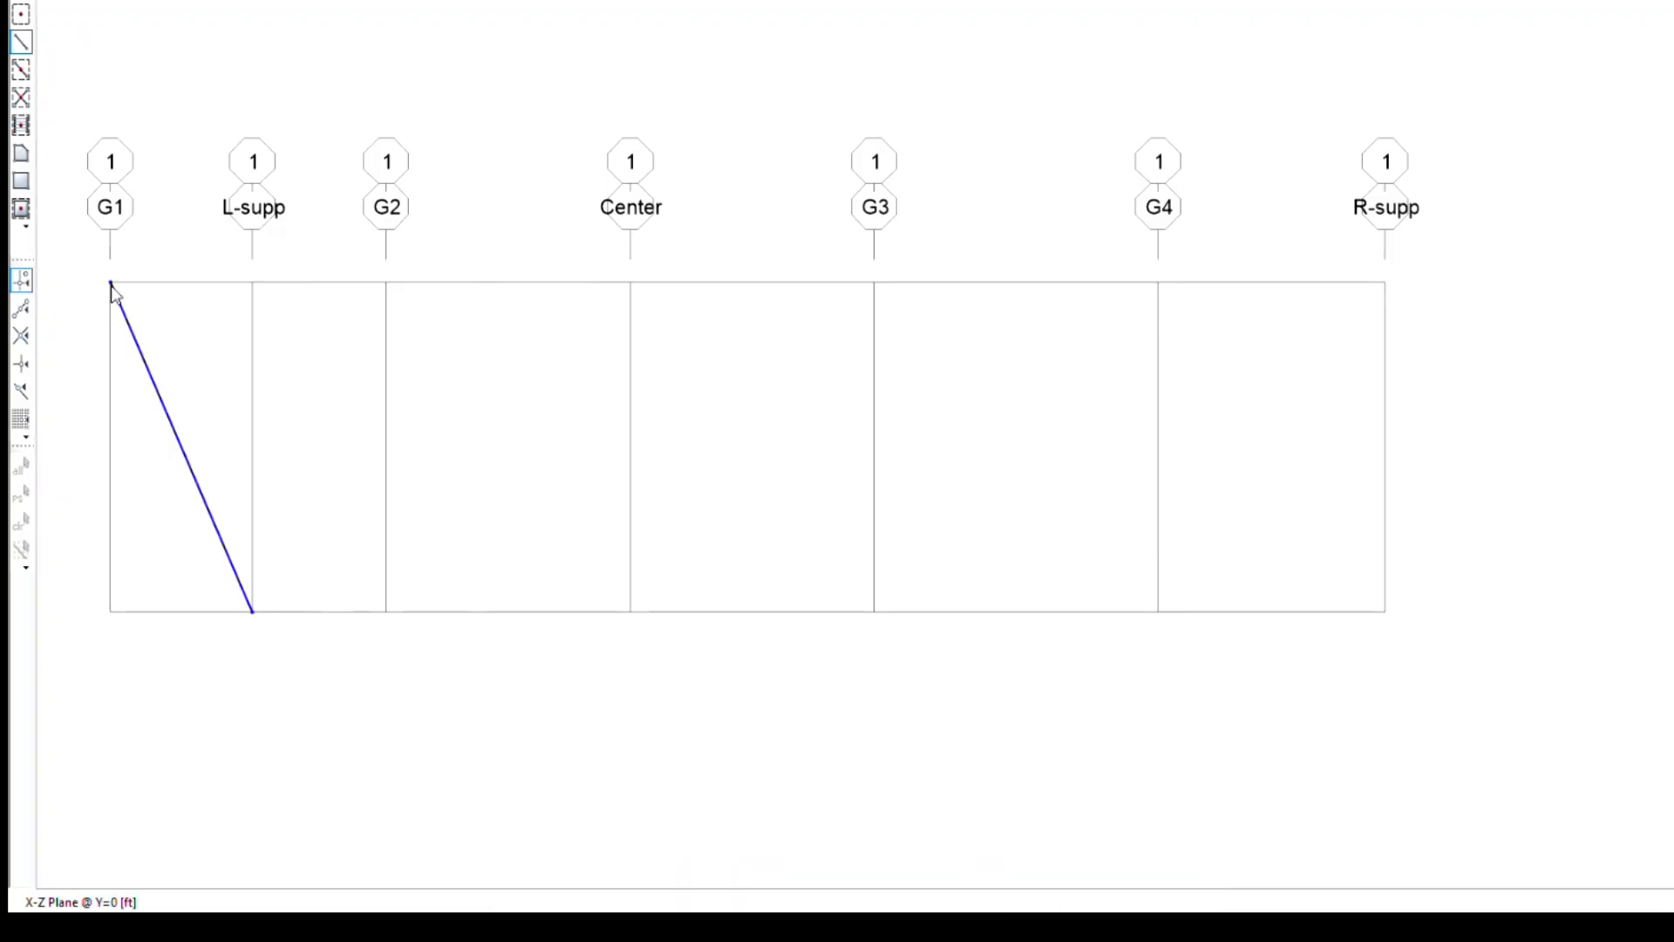
- Continue the frame members along the upper grid line through G2, Center, G3 and G4, and down to the lower R-supp point
click(386, 283)
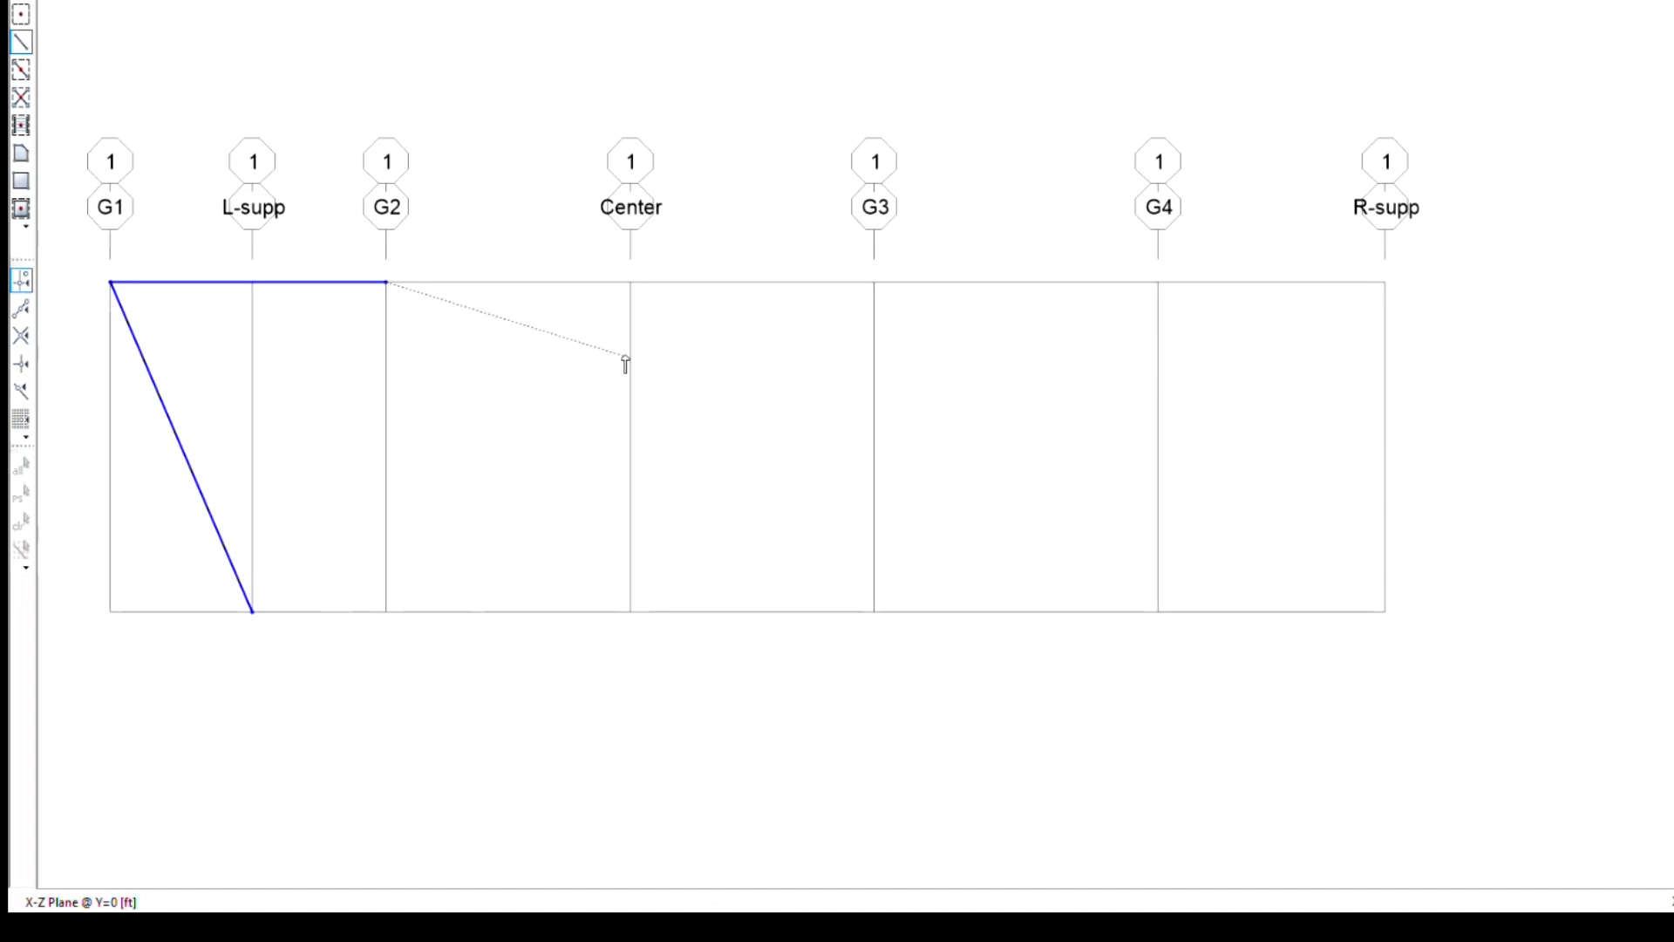
click(631, 282)
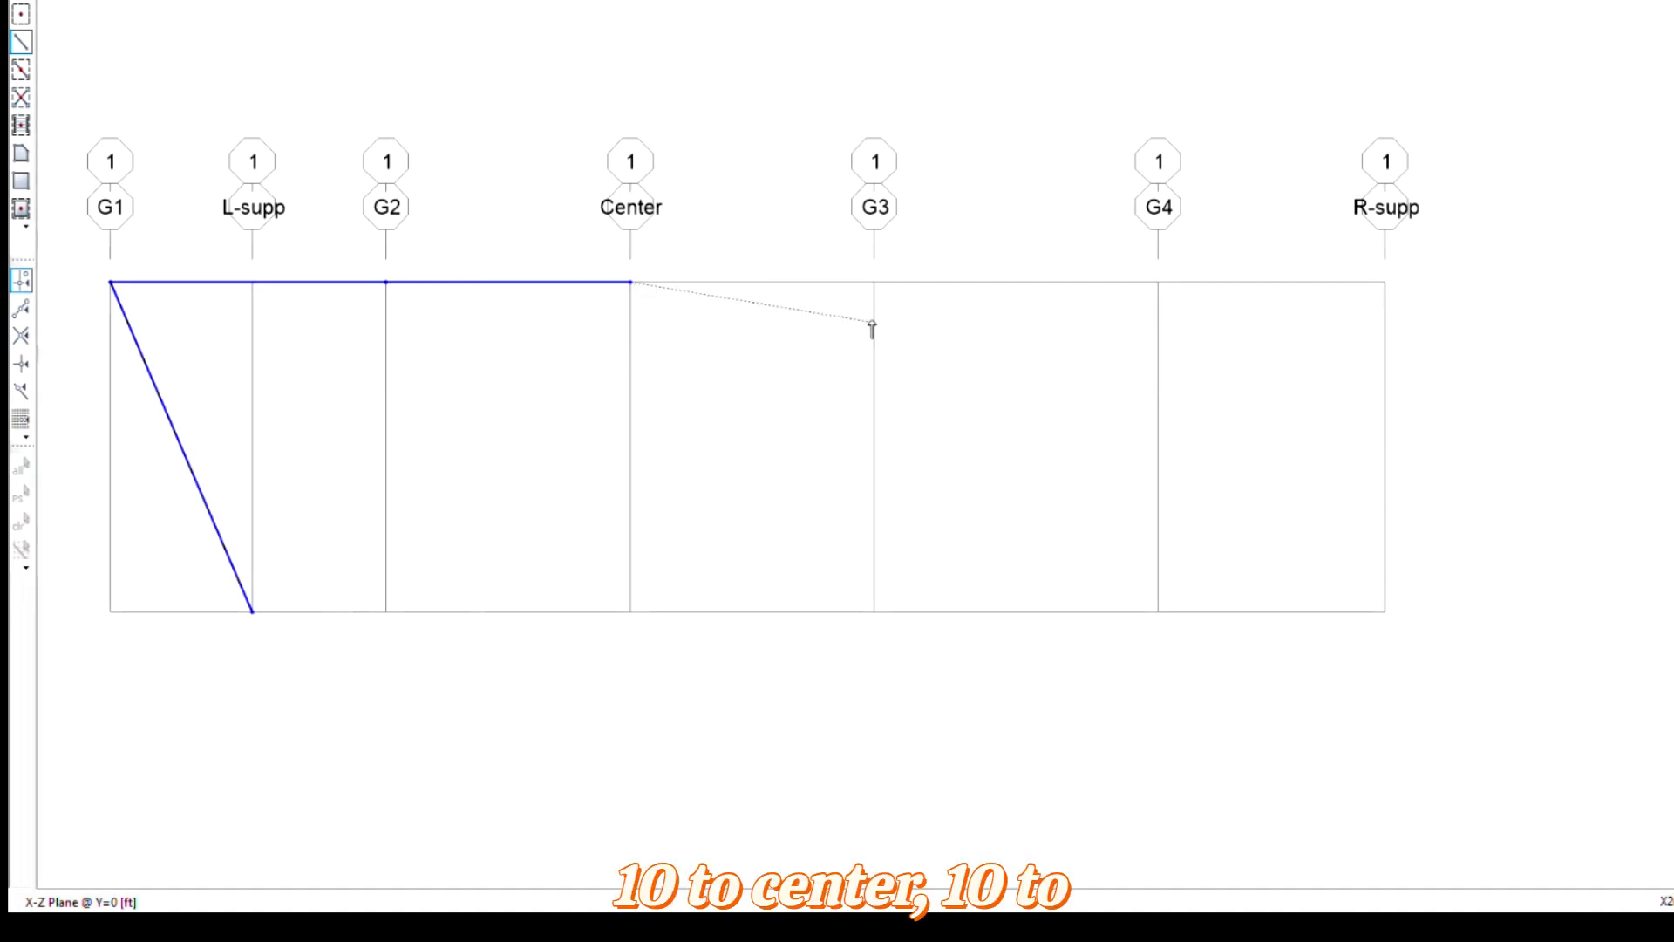
click(874, 282)
click(1158, 283)
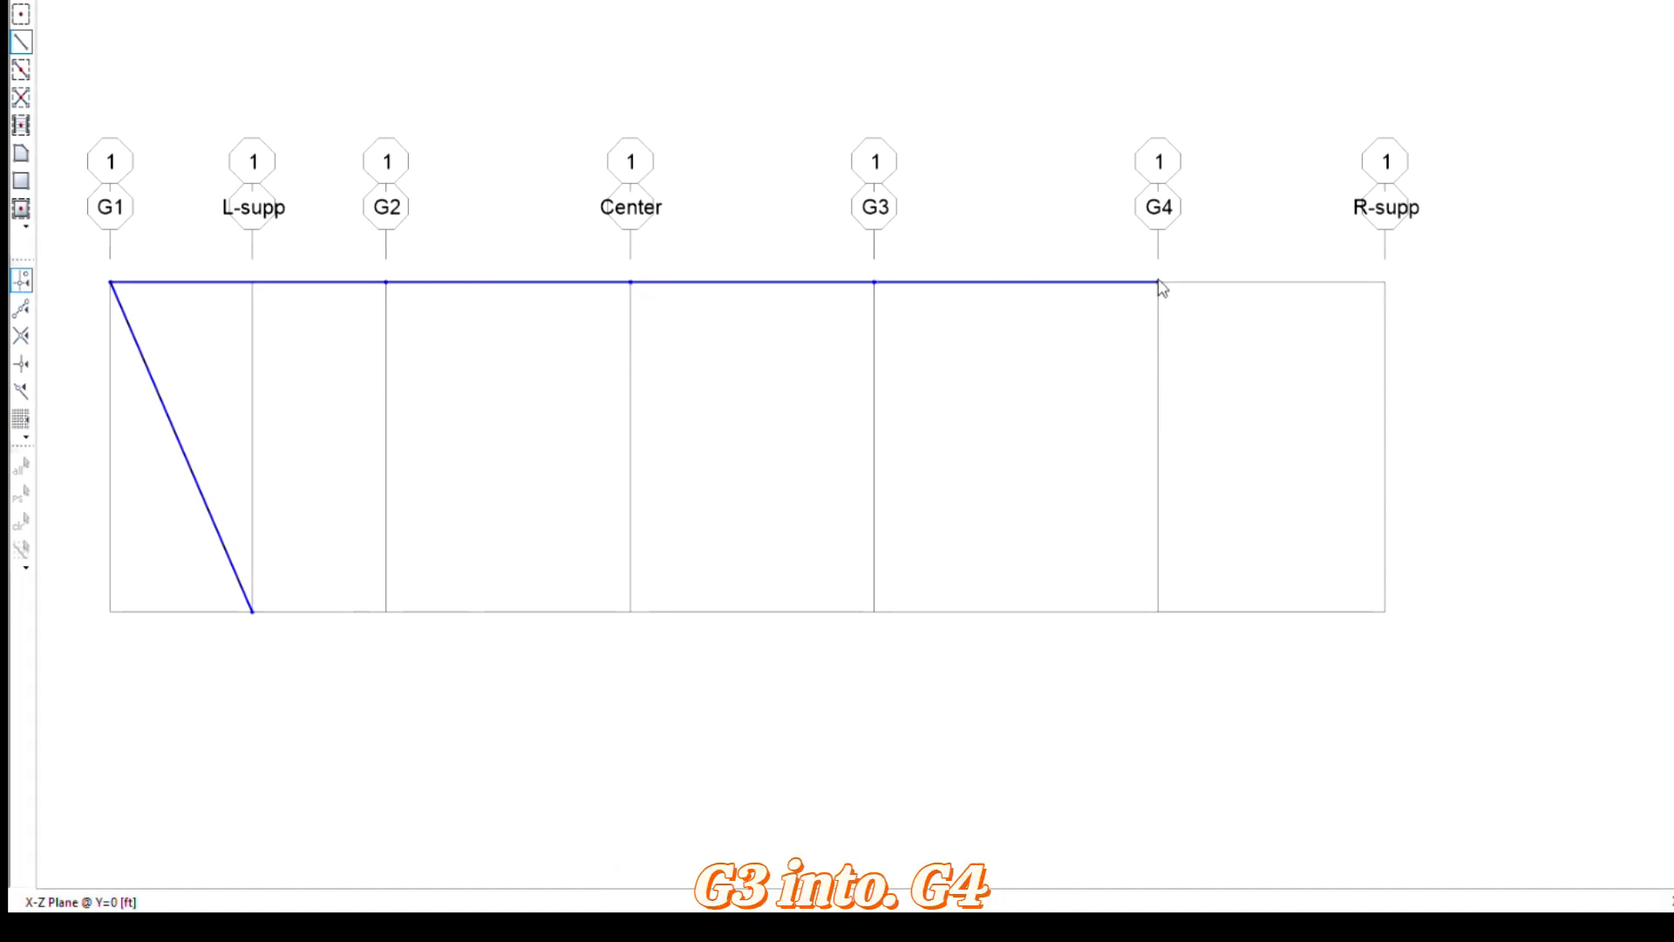
click(1386, 612)
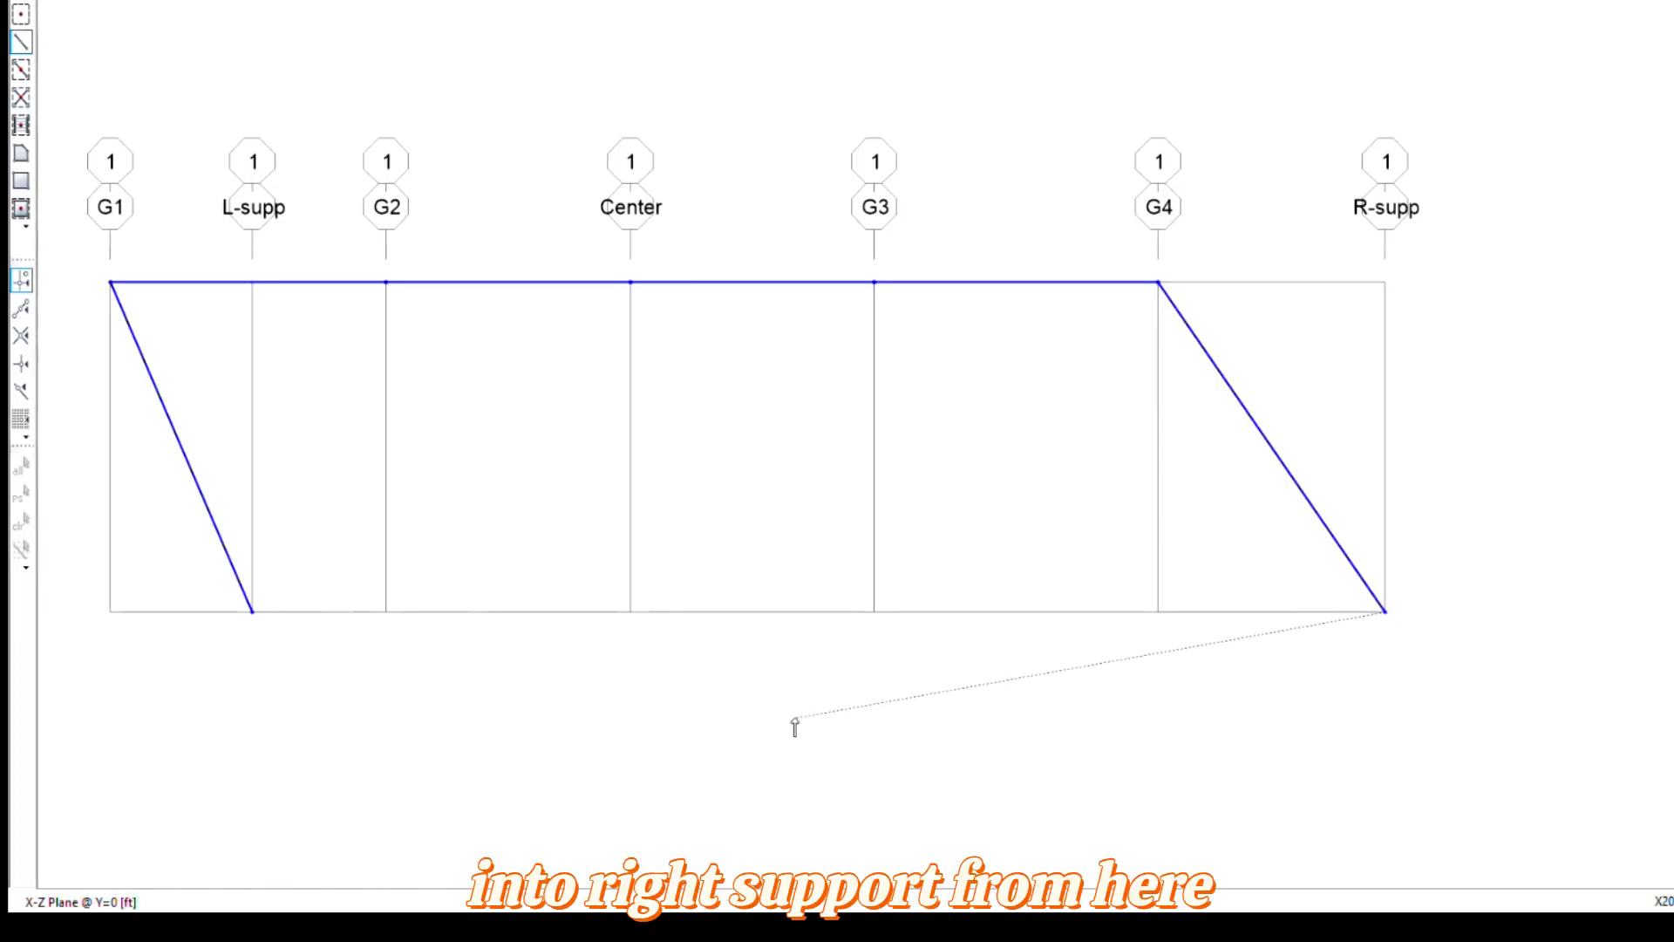
- Draw the bottom chord from R-supp through Center to L-supp, and continue with a diagonal up to the top chord at G2
key(Escape)
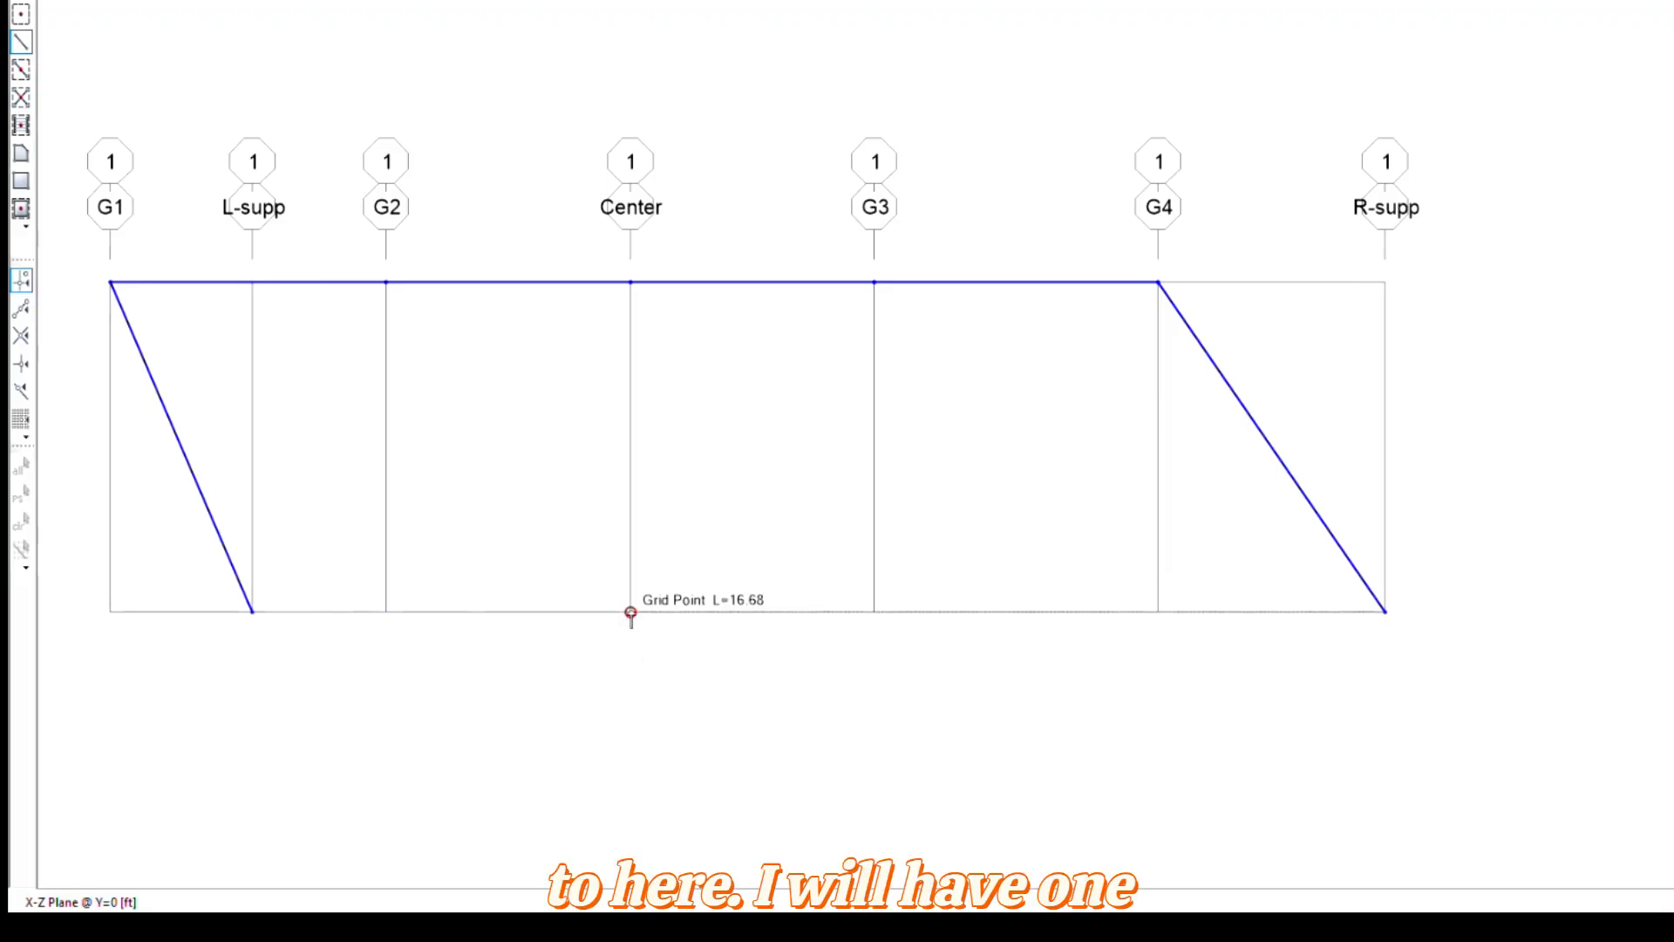
click(630, 612)
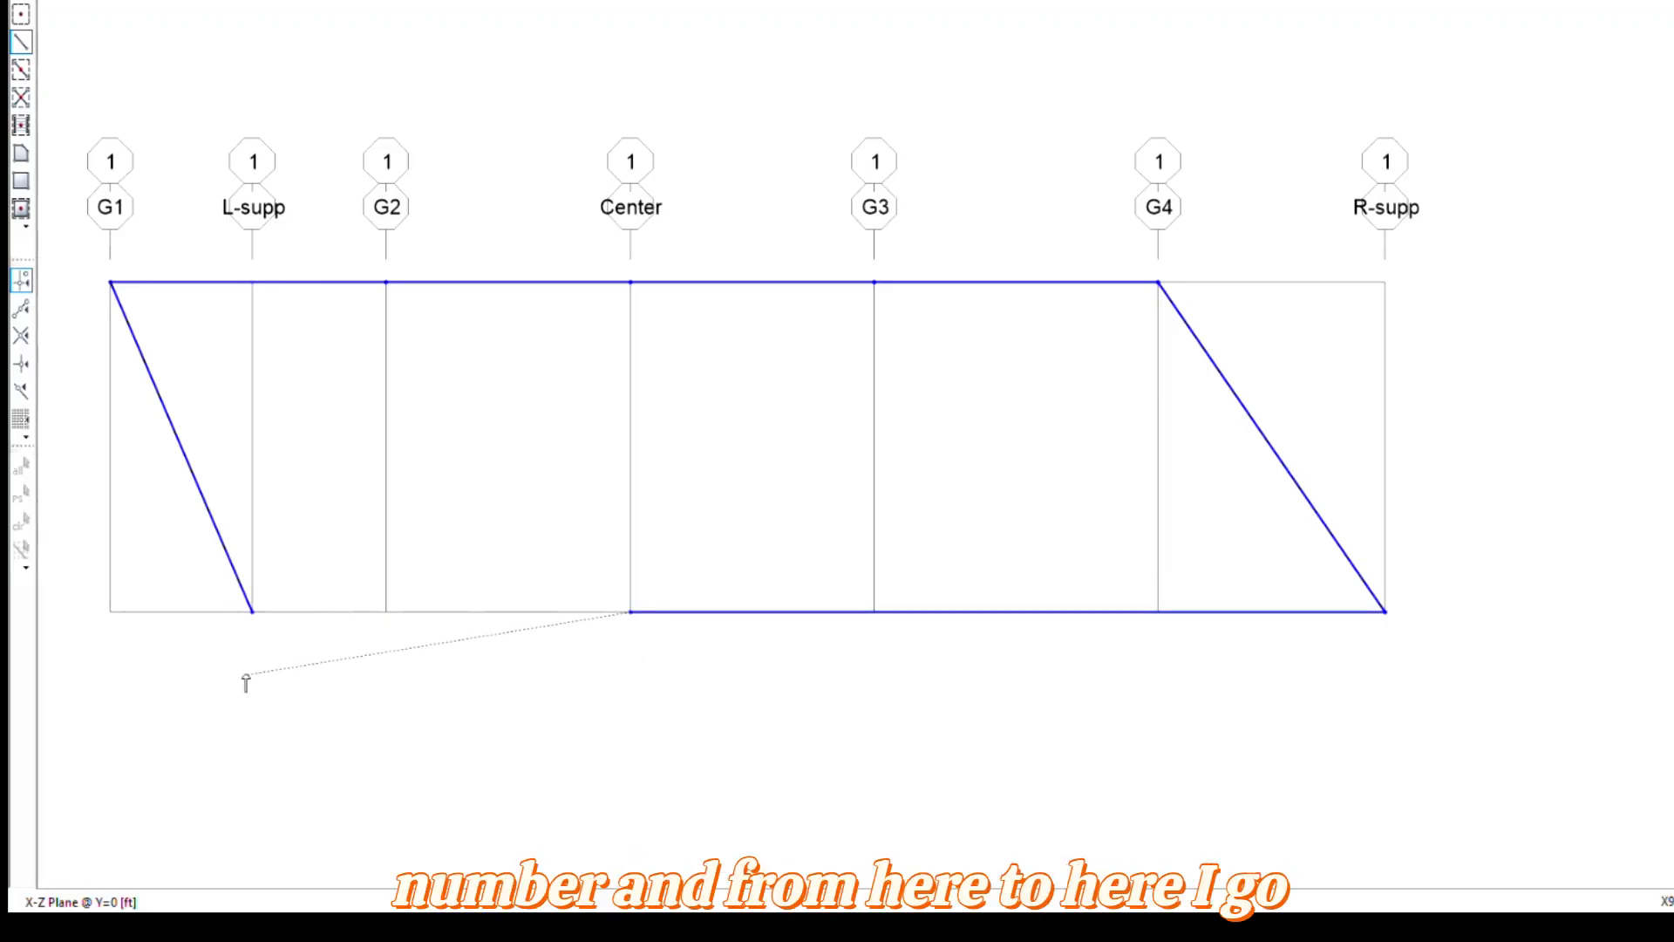
click(252, 611)
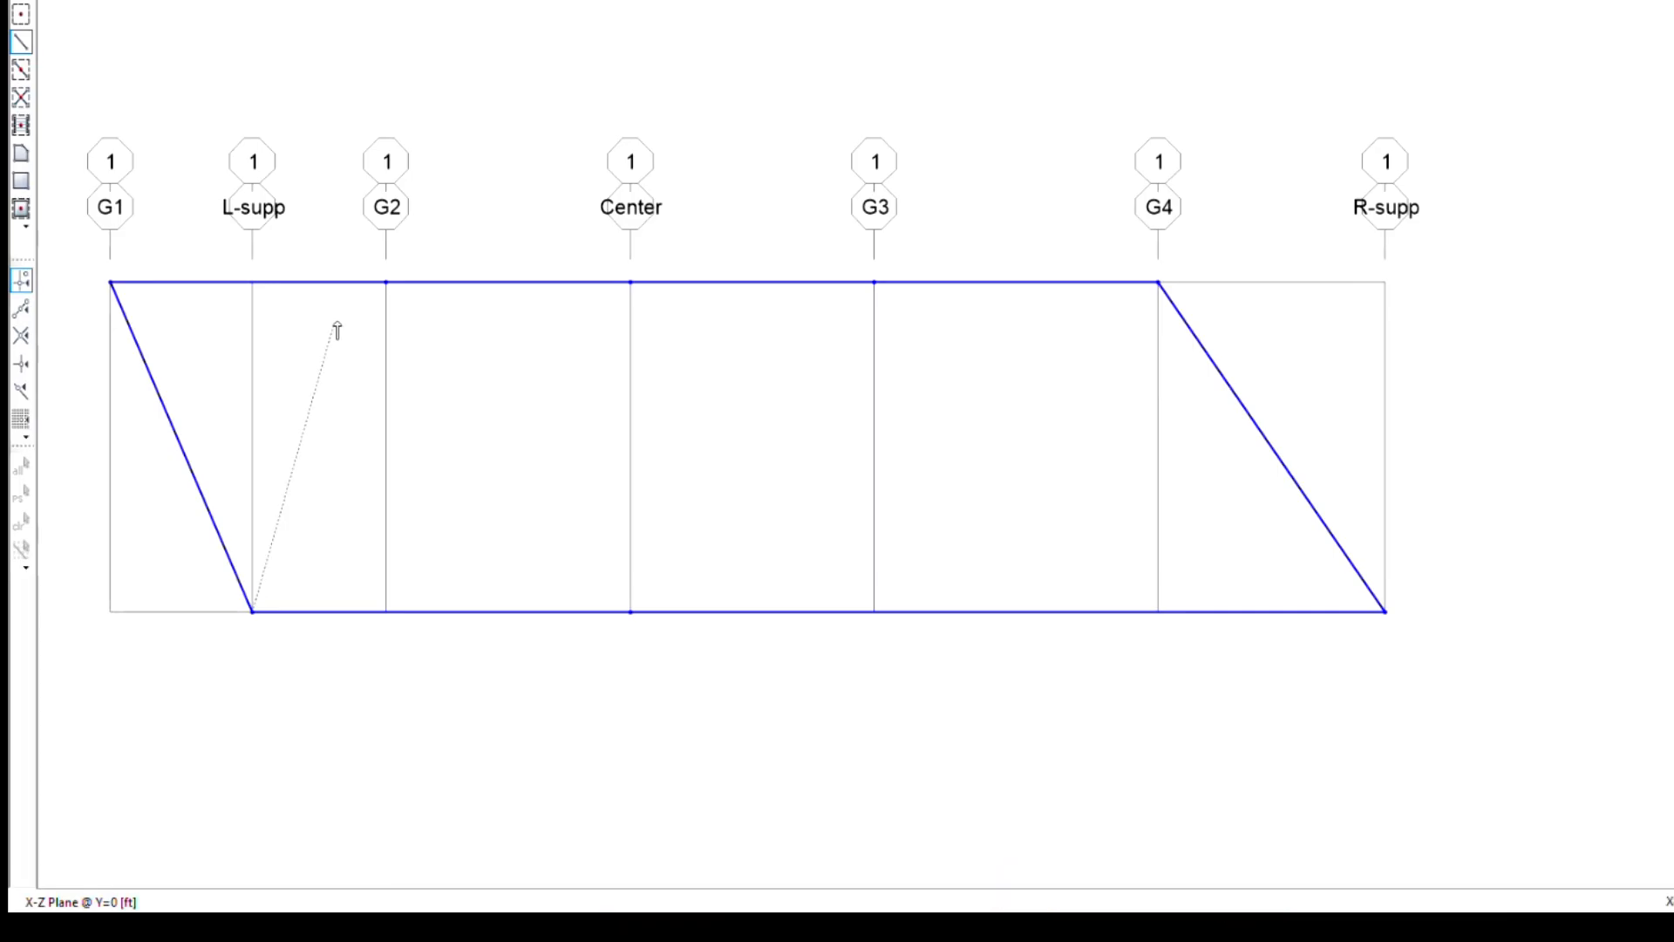
double_click(387, 282)
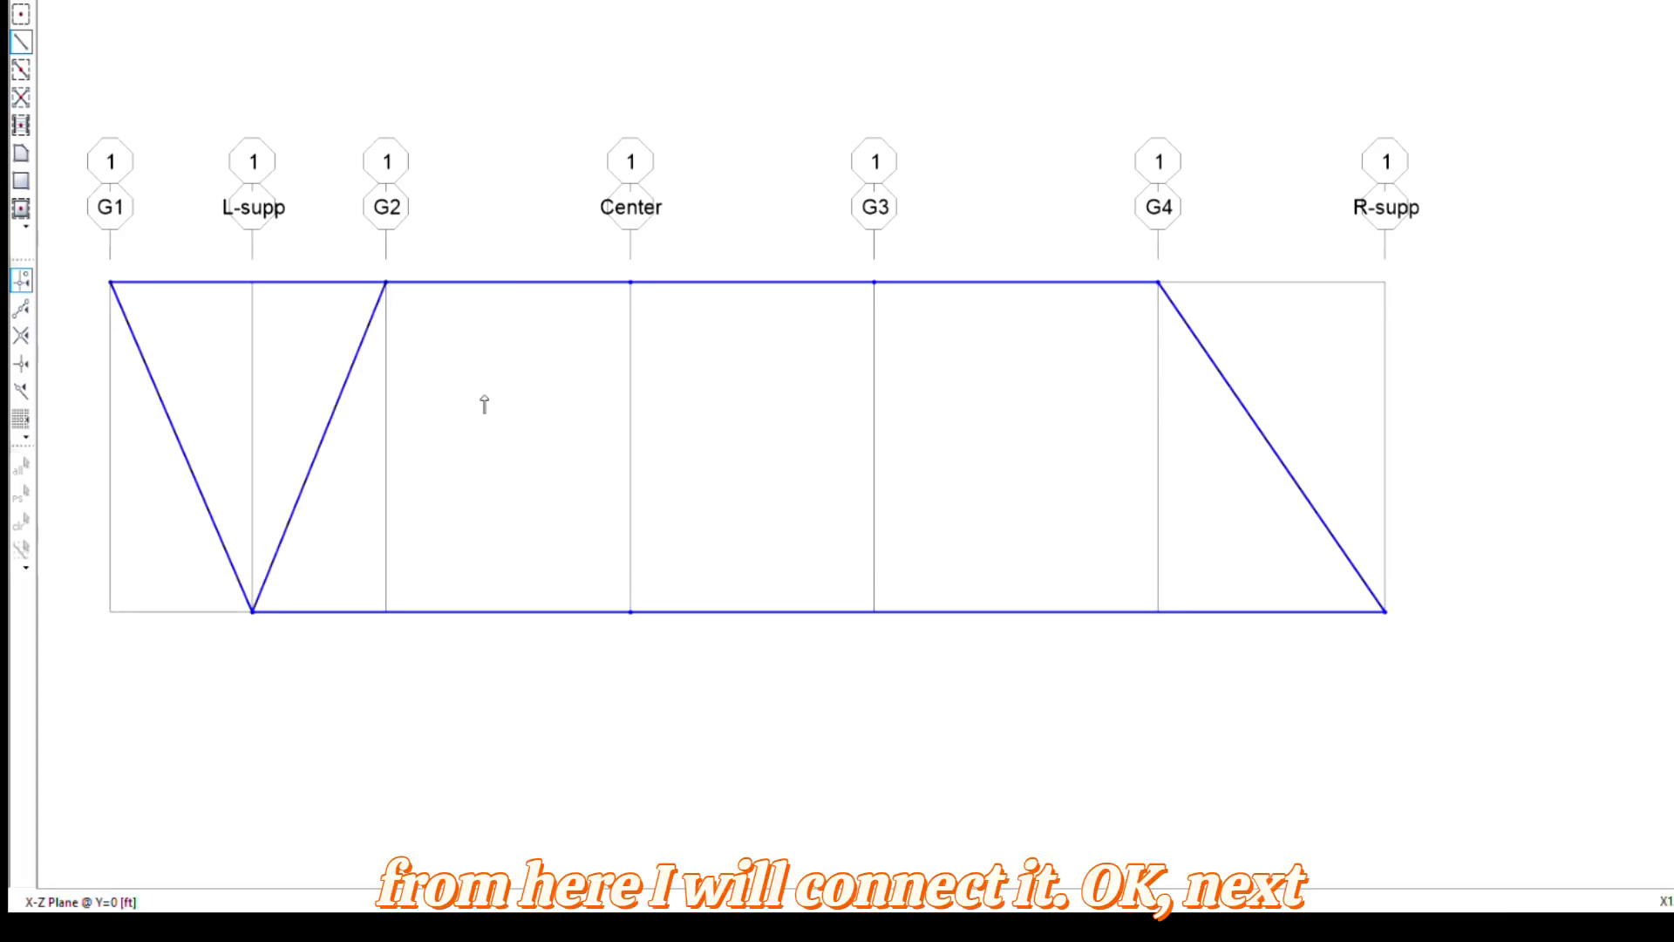
- Draw the vertical frame member at Center and a diagonal from the bottom chord at L-supp to the vertical's upper end
click(631, 283)
double_click(631, 611)
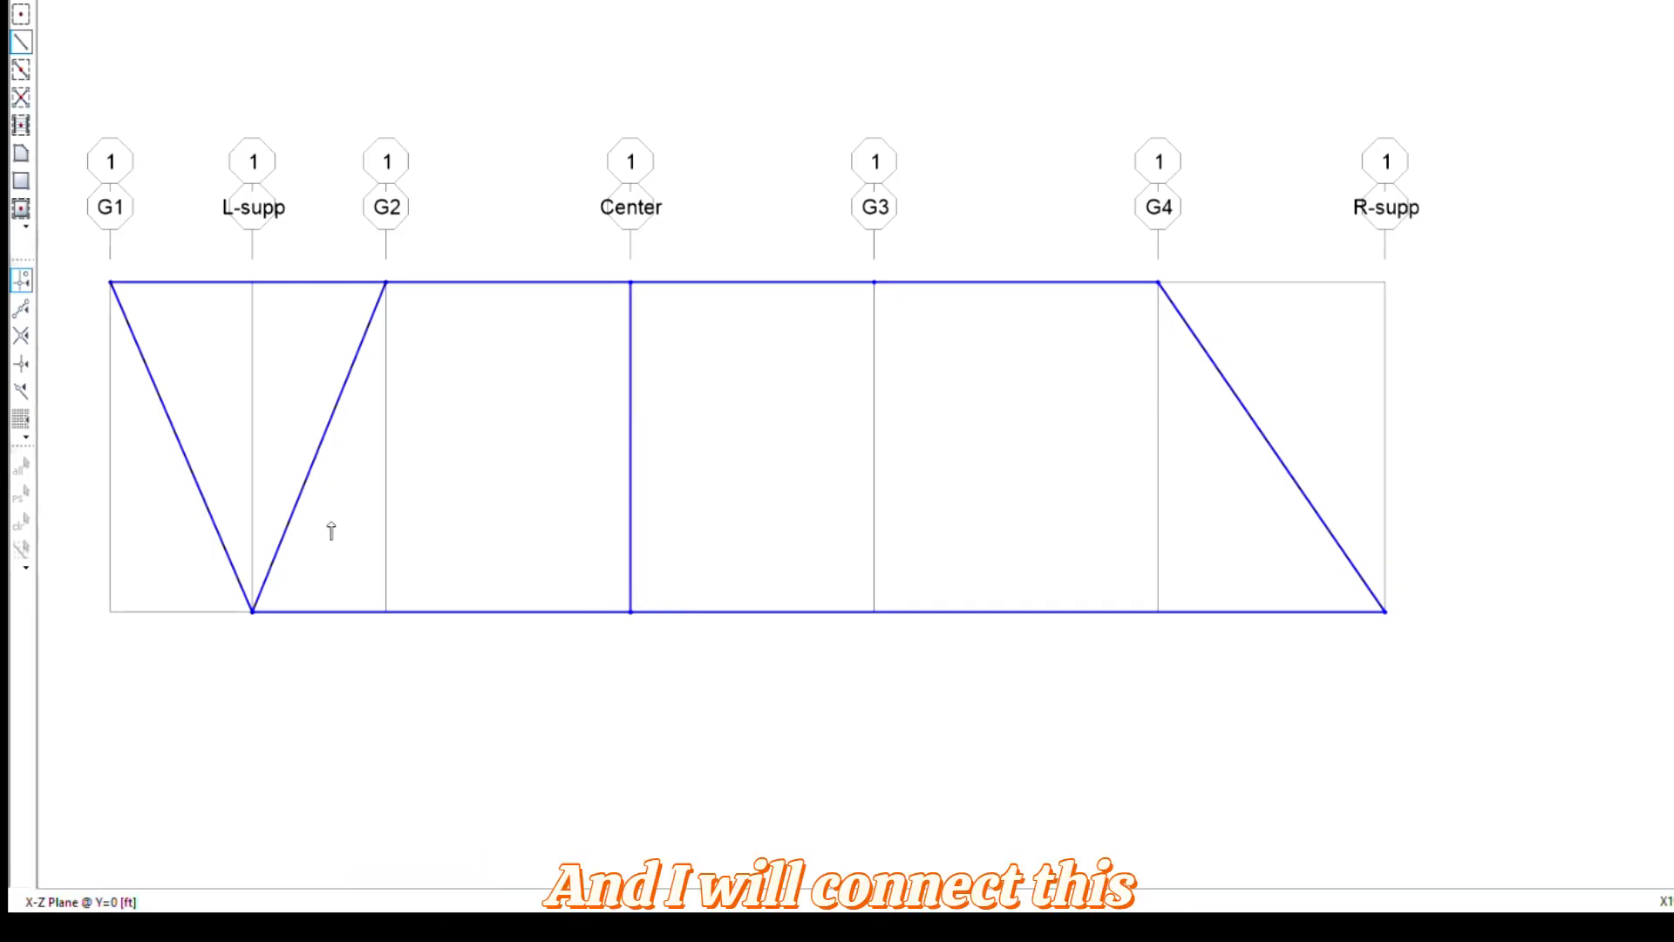
click(252, 611)
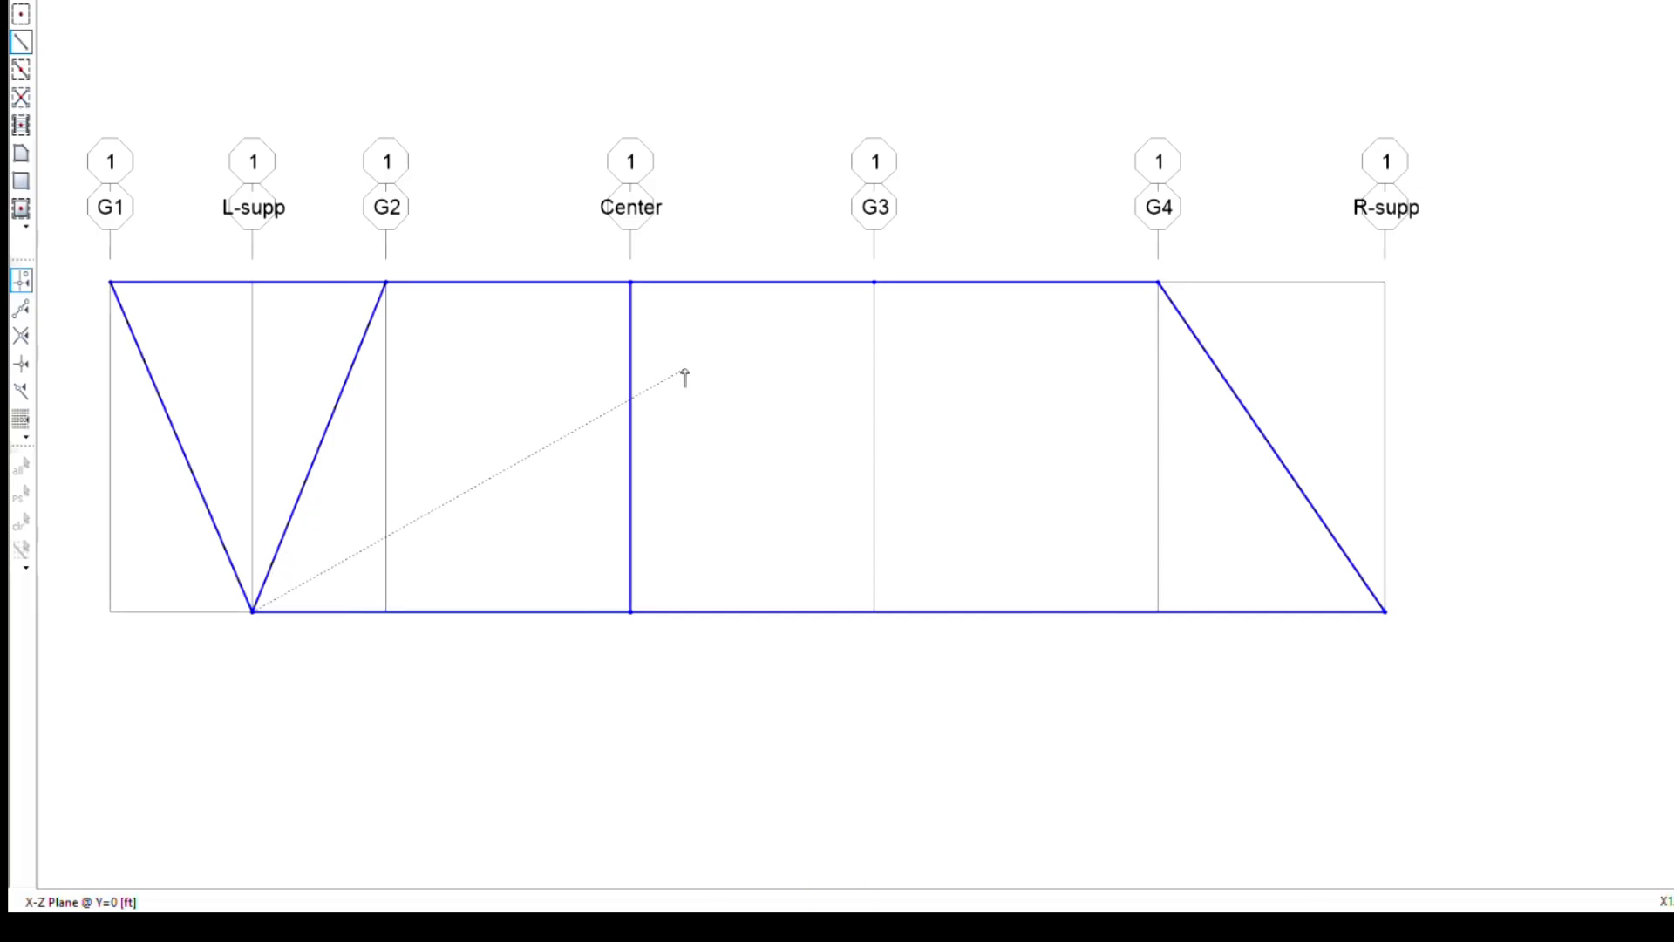
click(630, 283)
key(Escape)
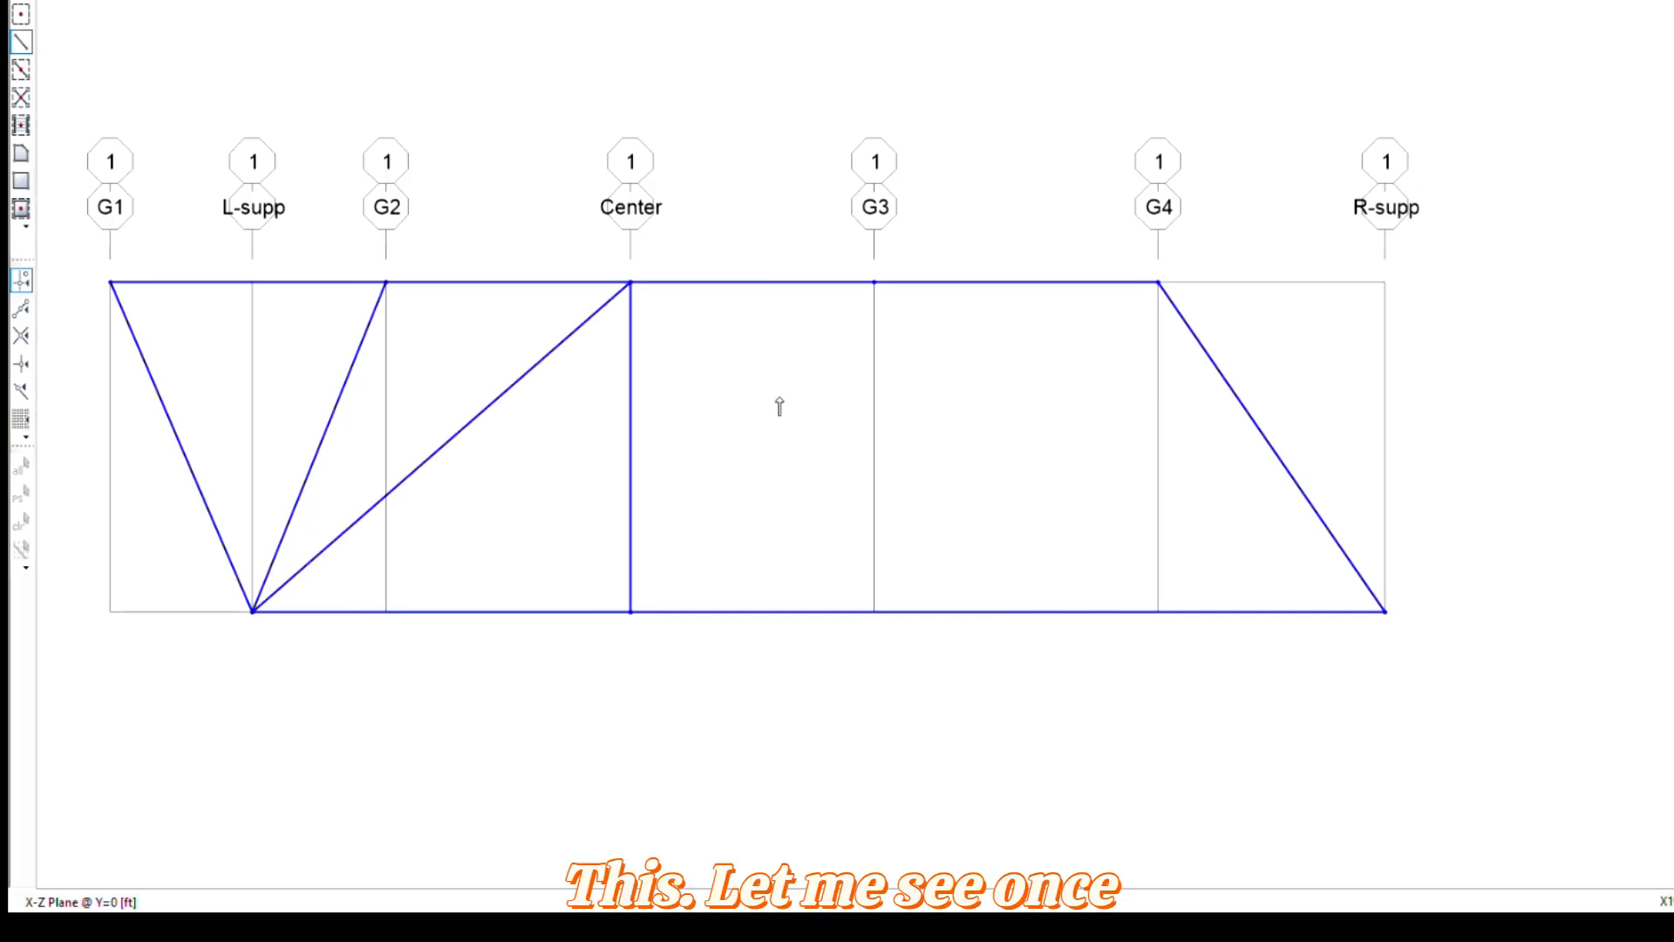
- Following the sketch on the pier drawing, draw frame members from the bottom chord at Center up to G3 and down to R-supp
mouse_move(1337, 926)
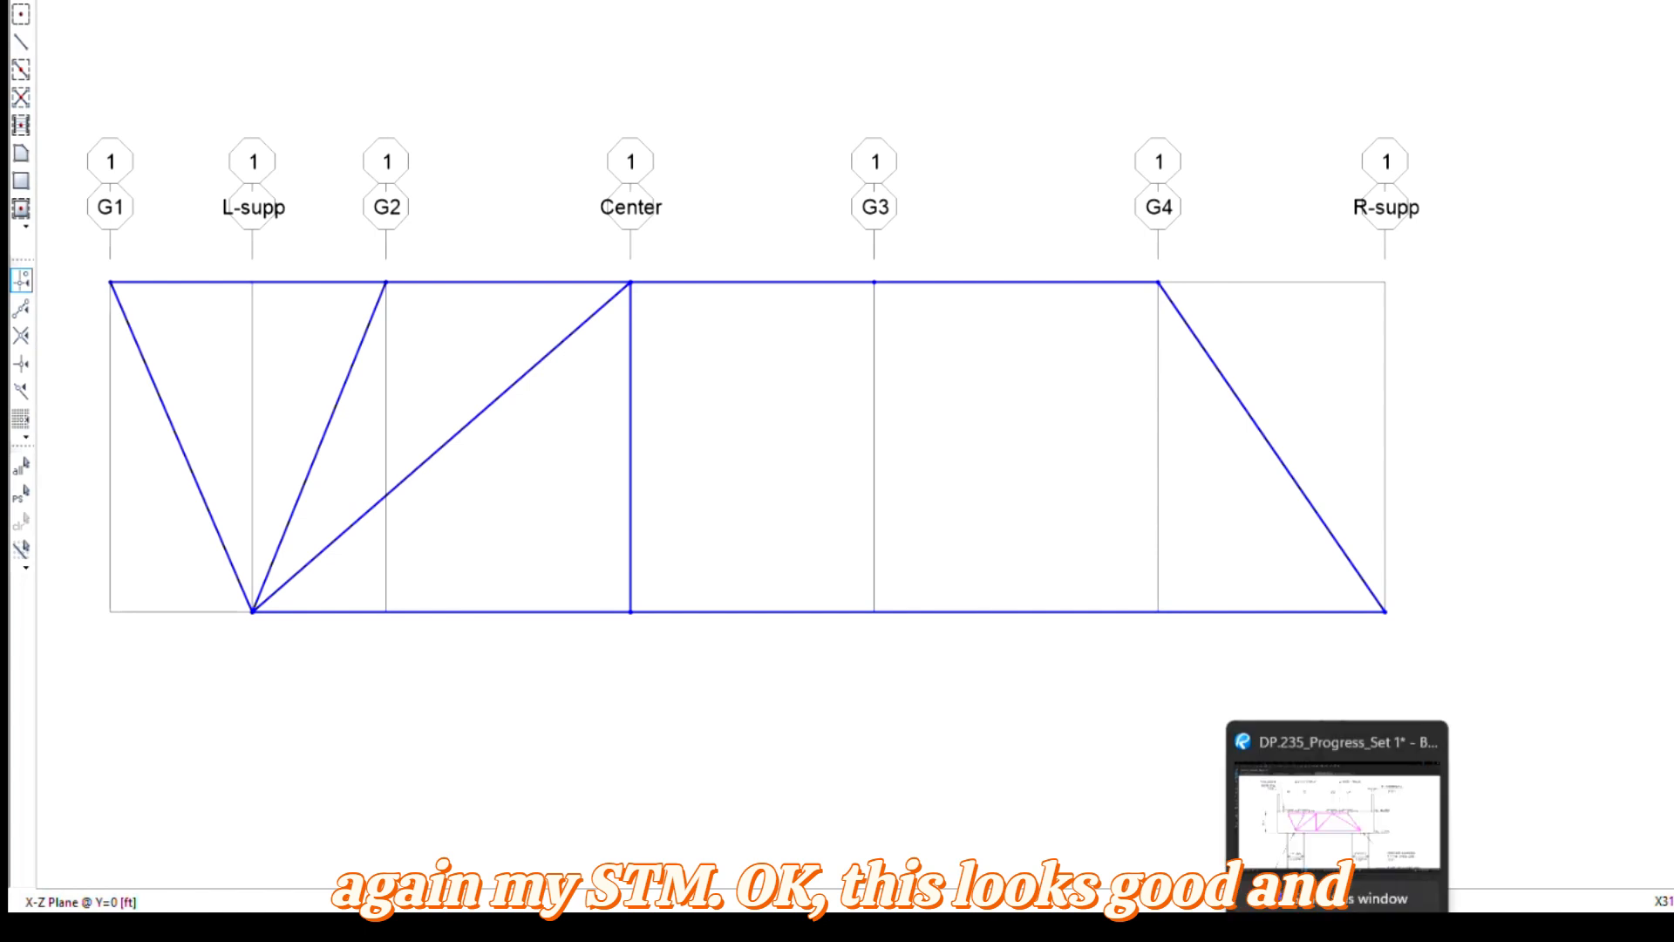
click(1337, 818)
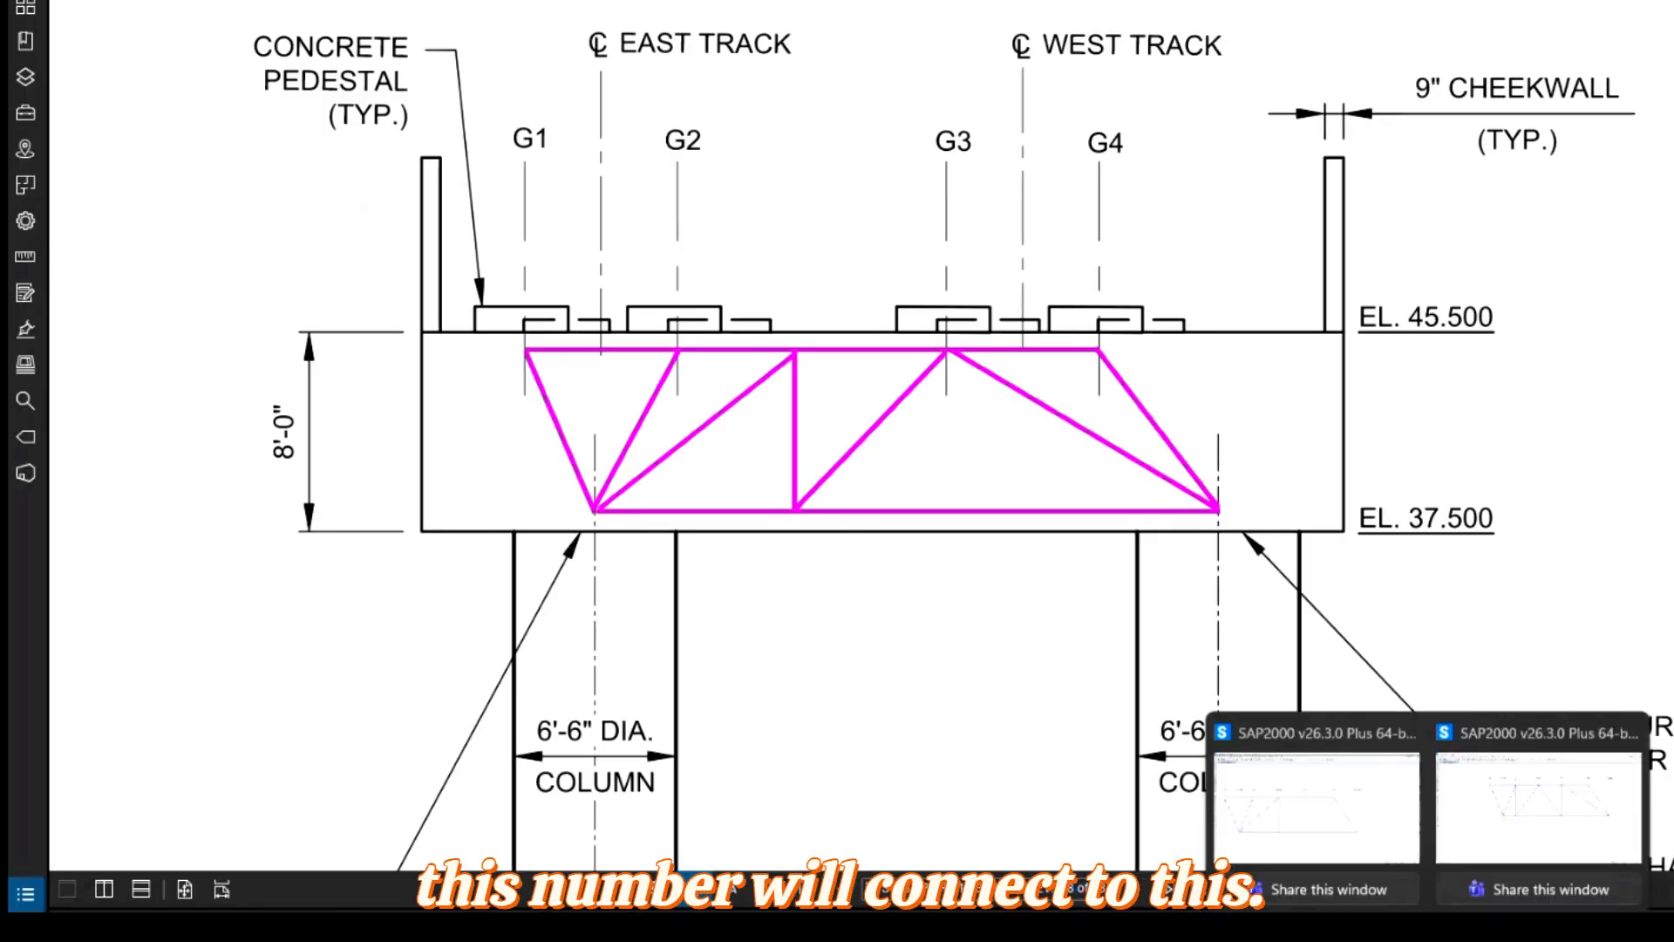
click(1330, 807)
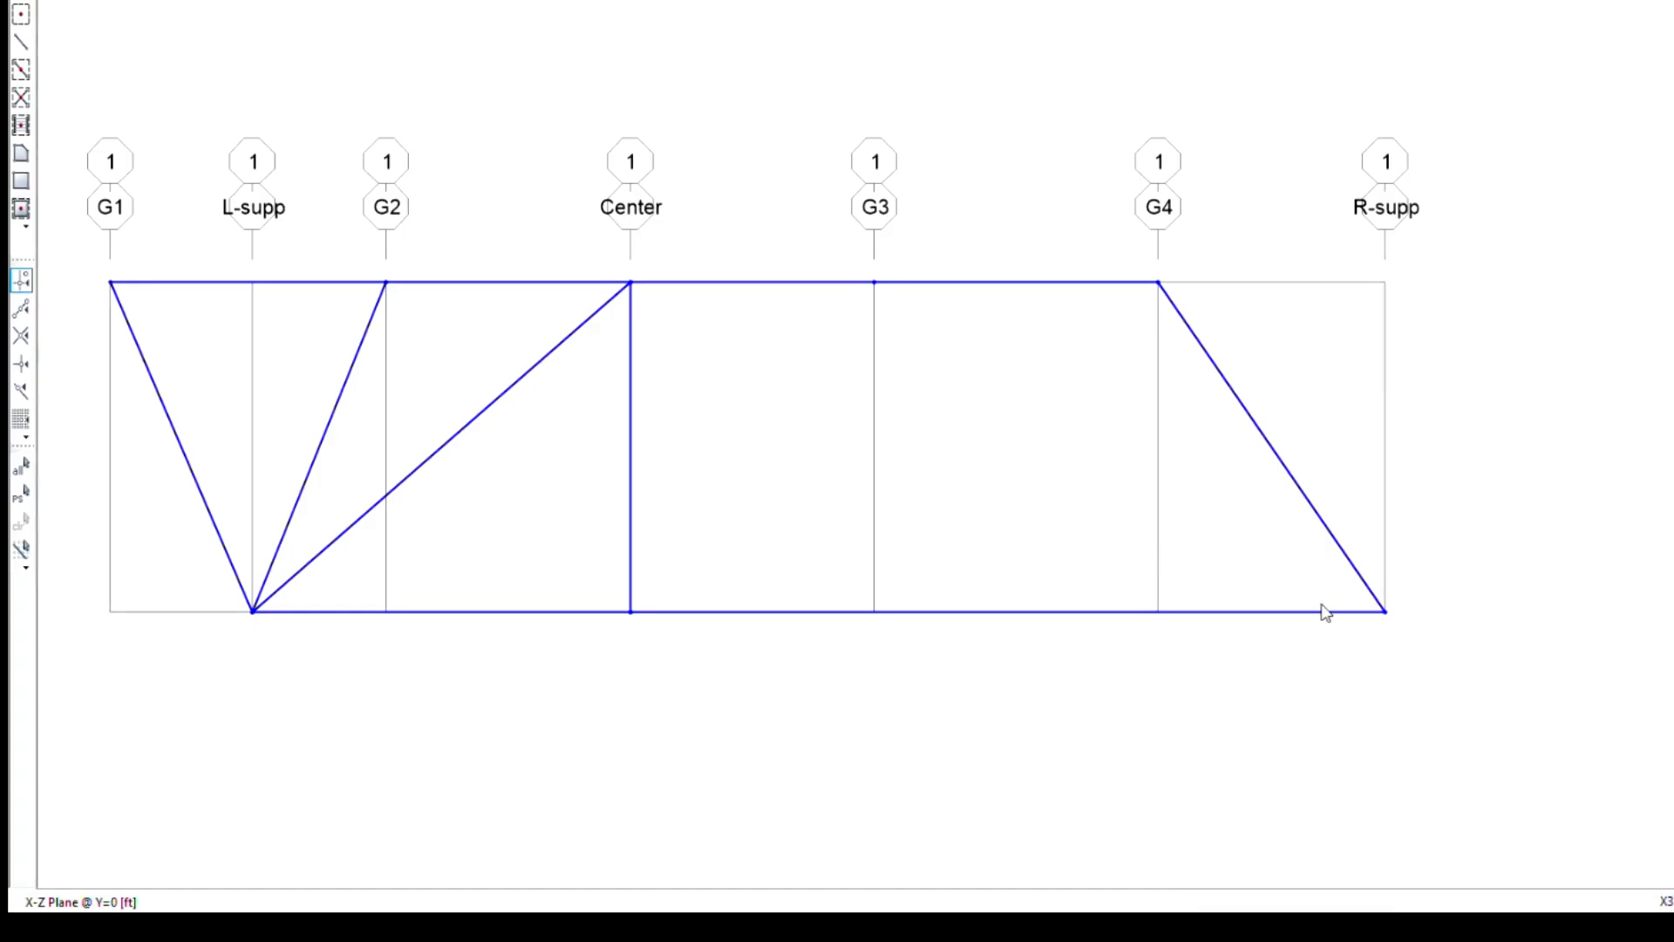
click(21, 41)
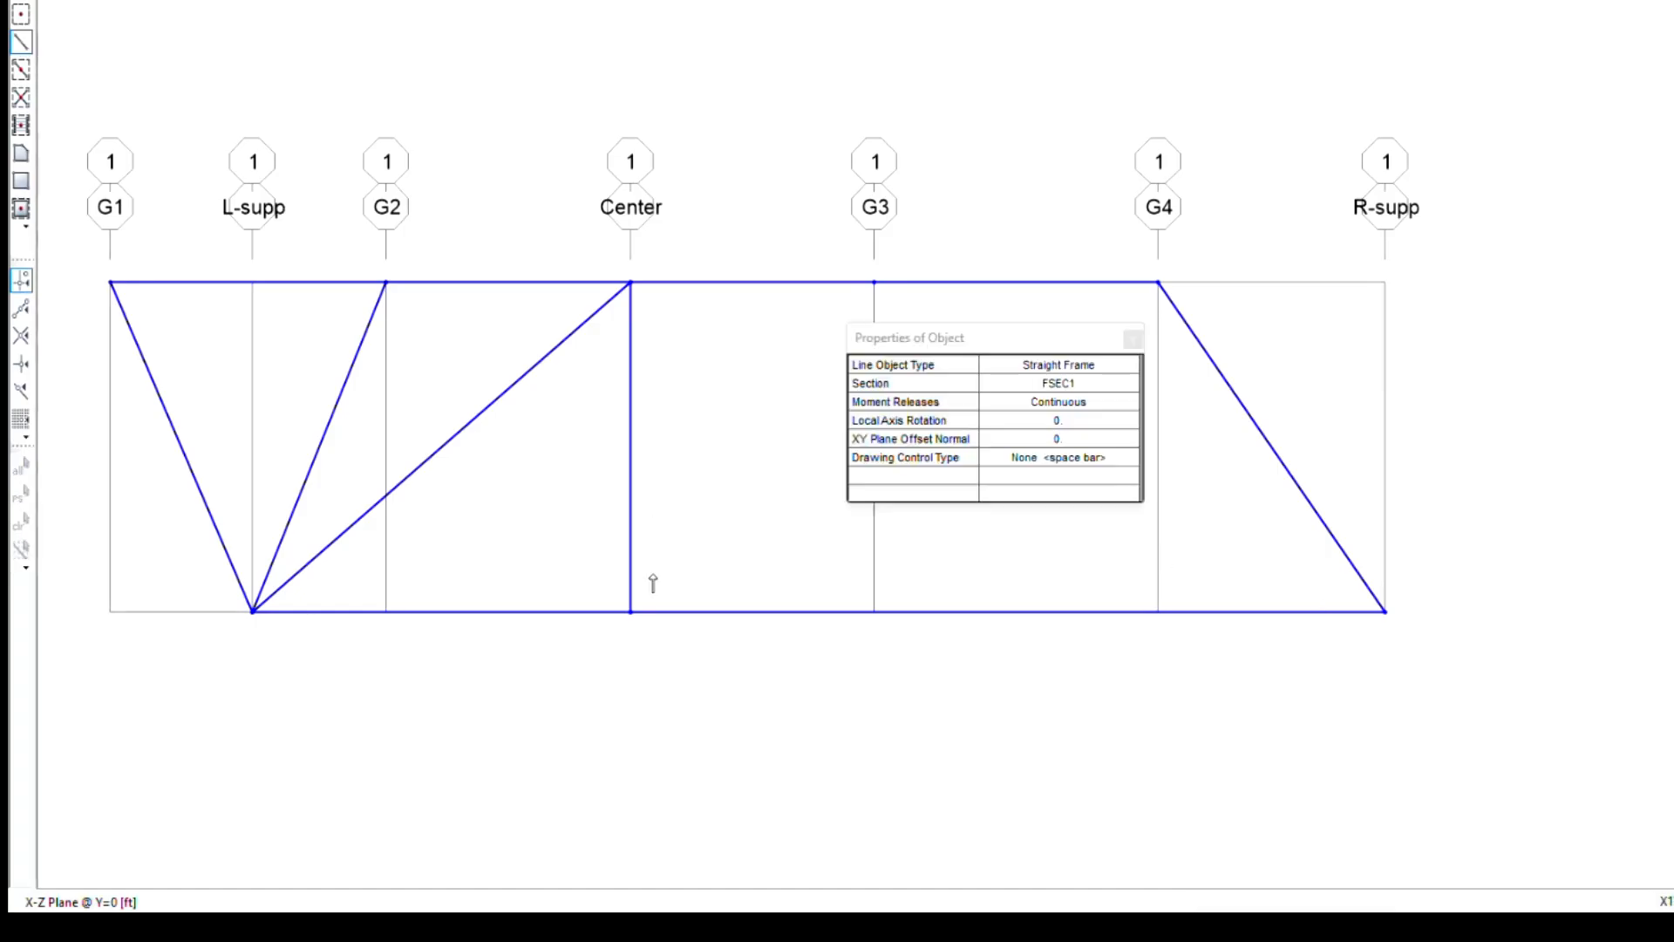
click(1134, 339)
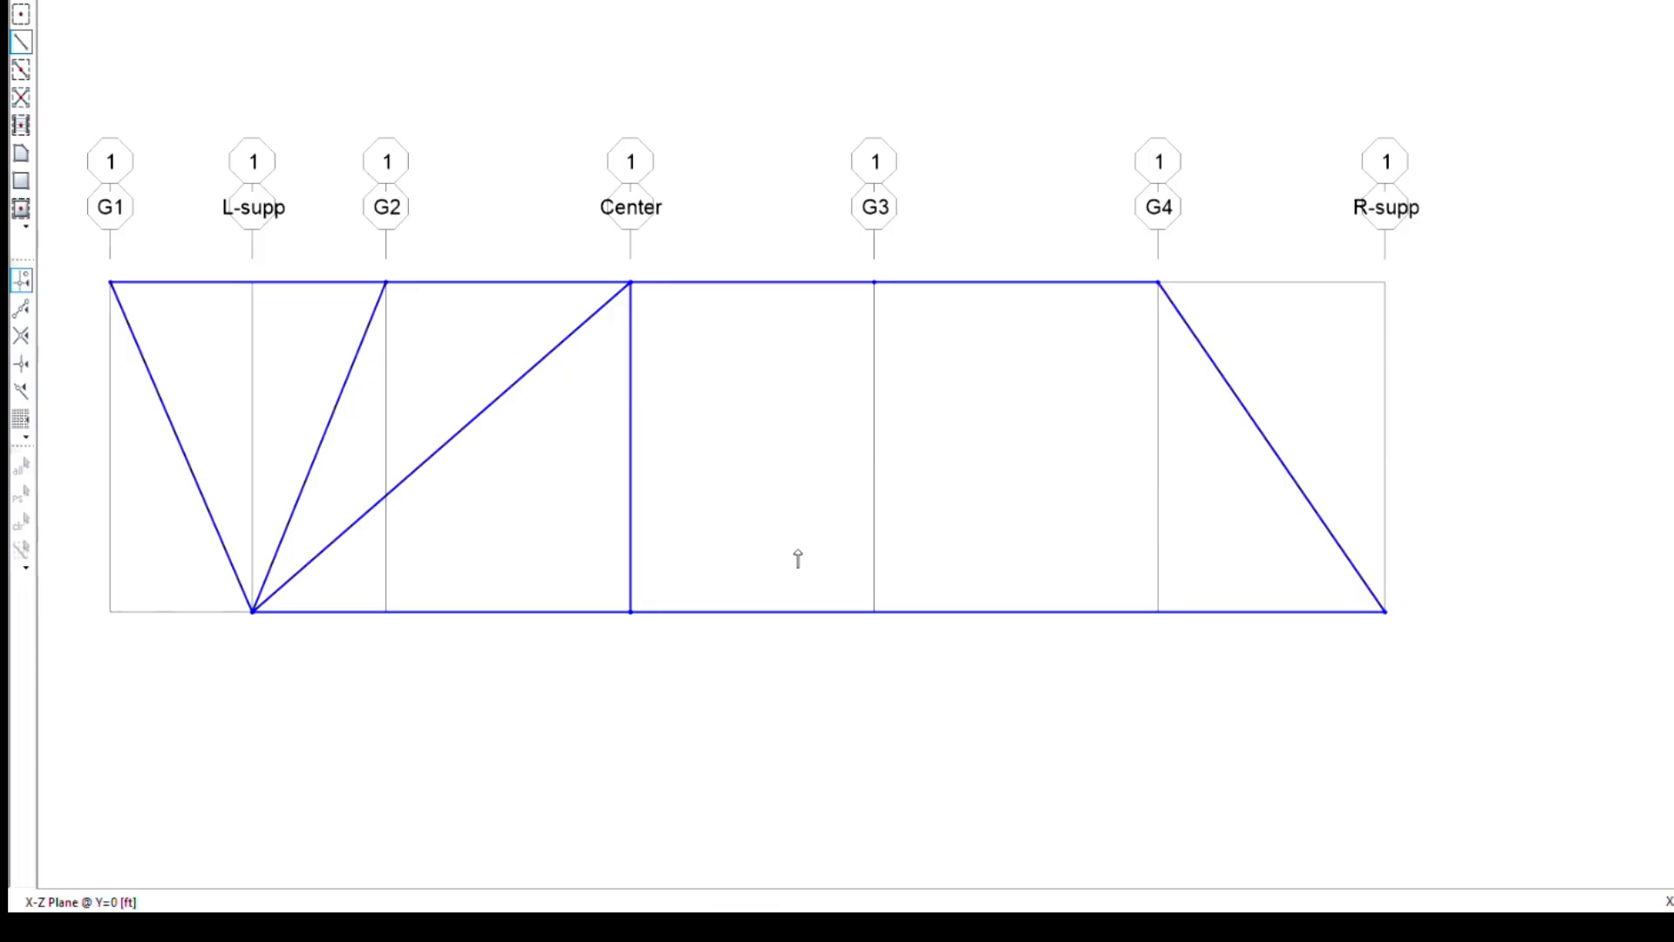
click(630, 612)
click(875, 281)
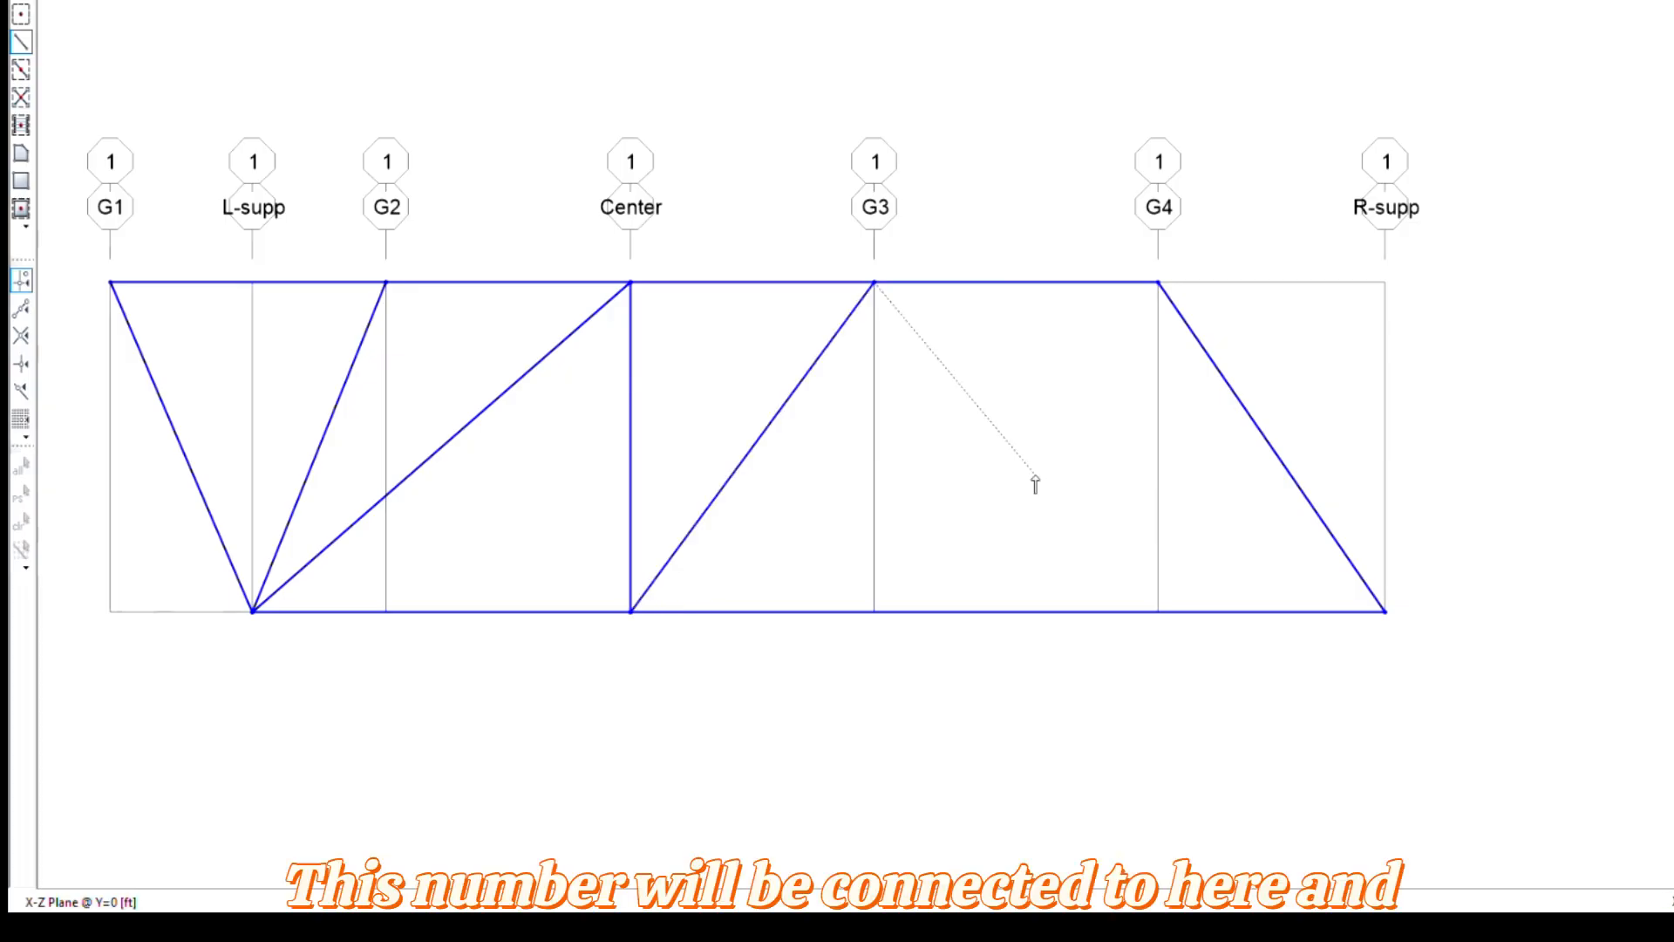
double_click(1386, 611)
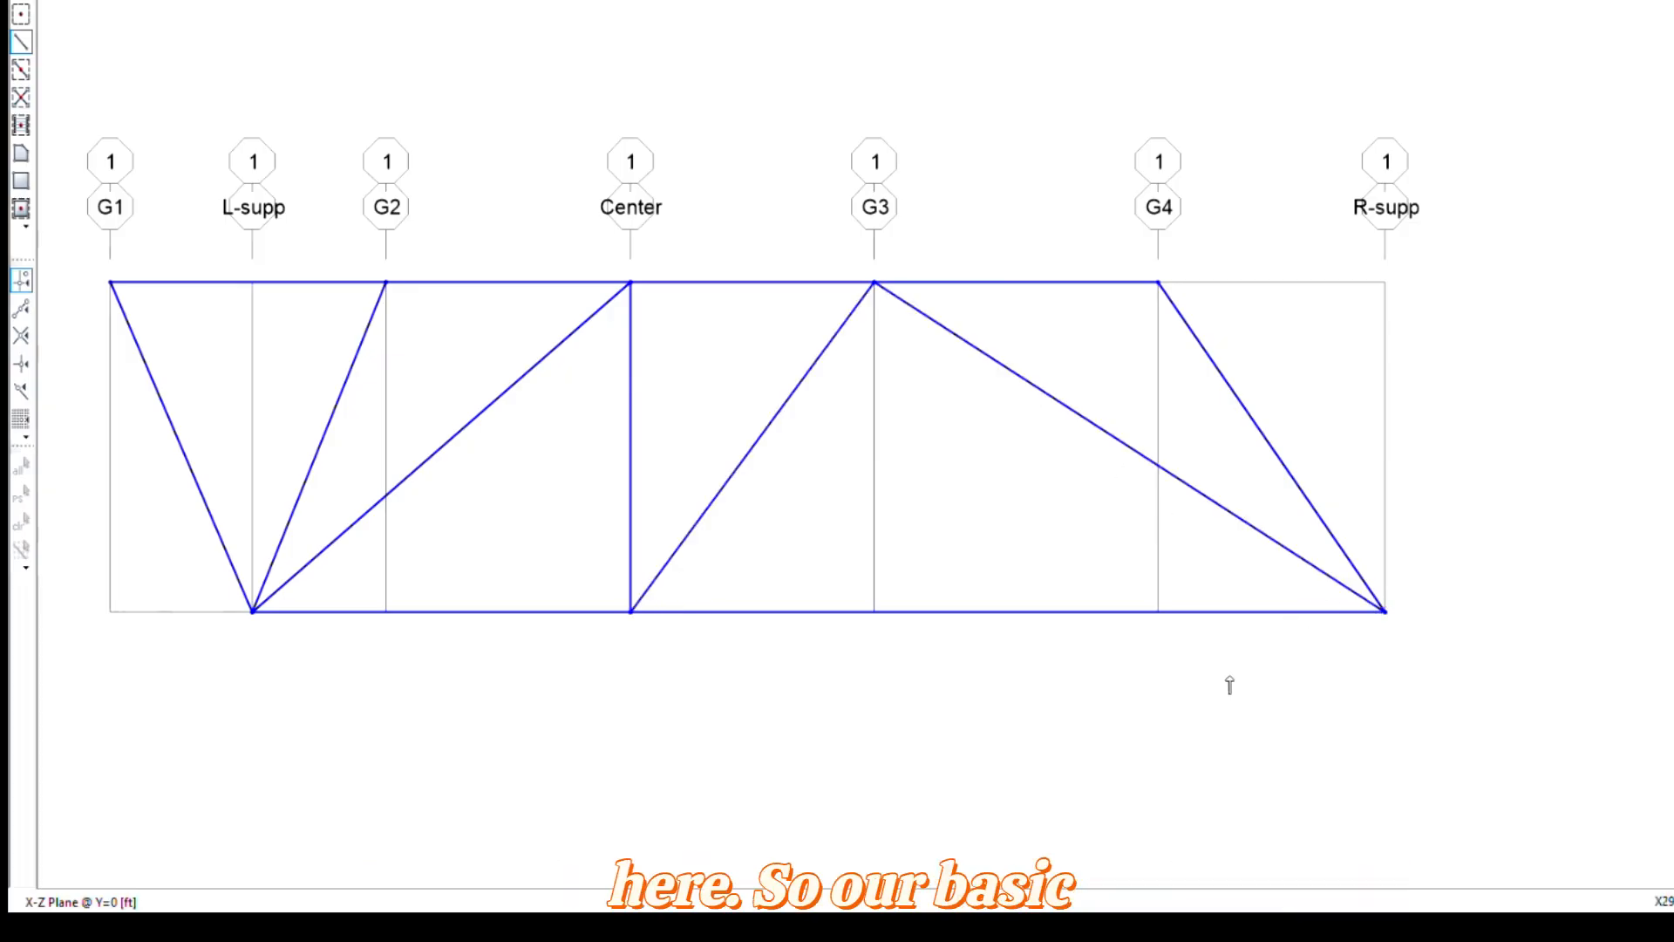
key(Escape)
middle_drag(896, 538, 1162, 541)
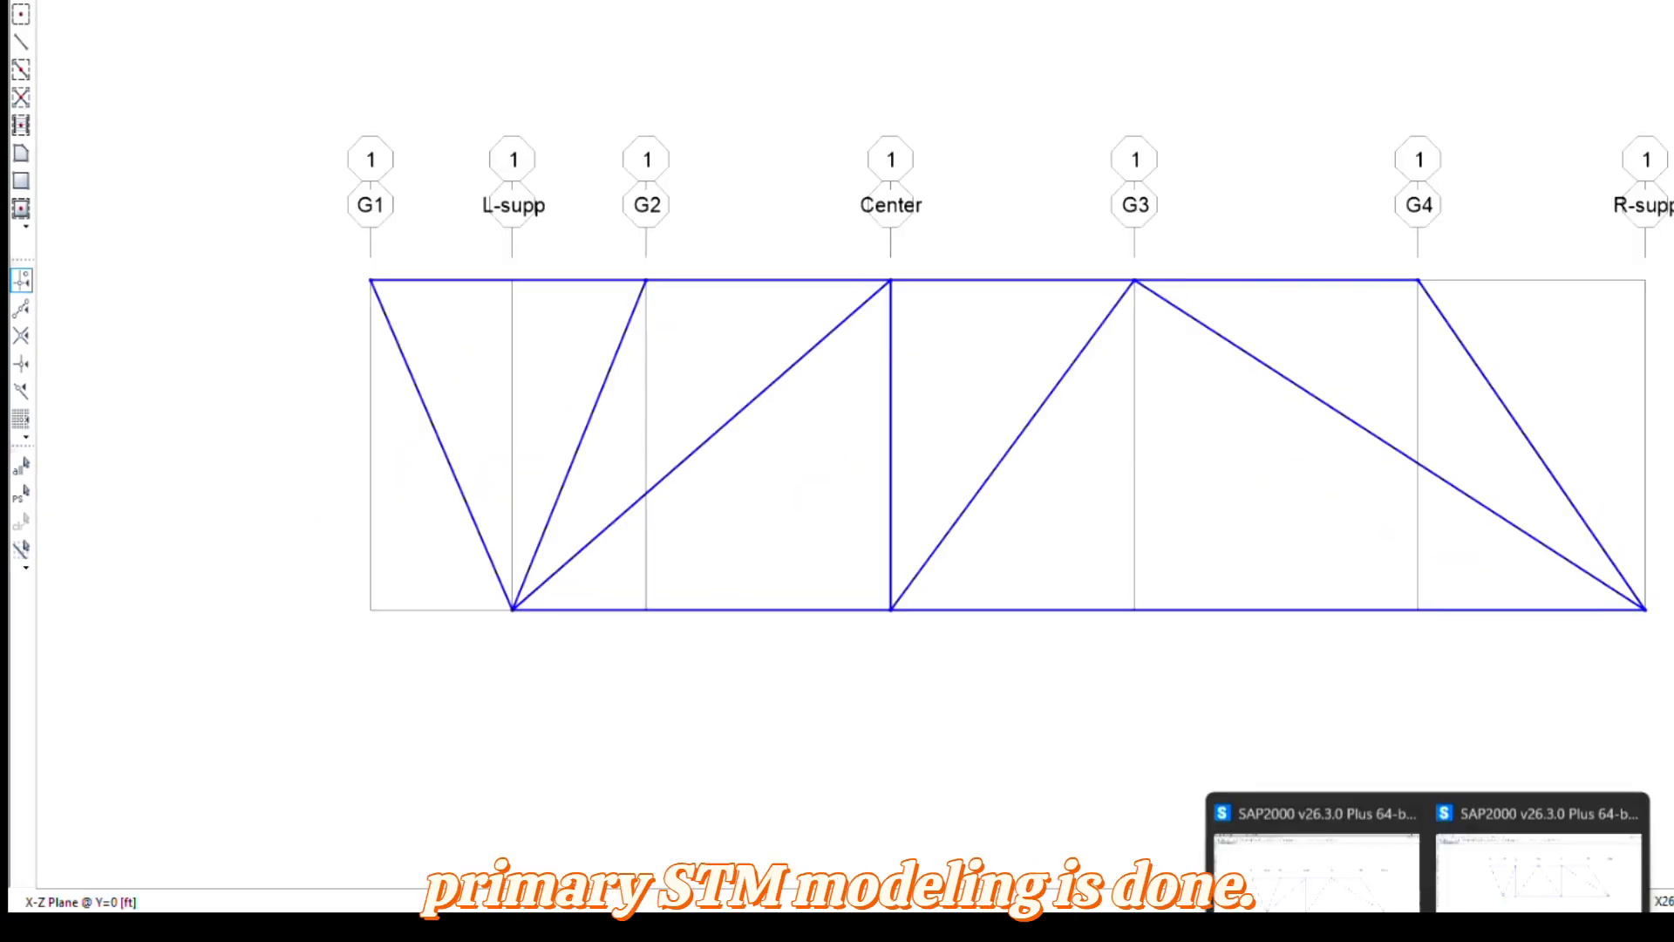
- Switch to the pier drawing to compare its strut-and-tie sketch with the frame model, and return to SAP2000
click(1386, 939)
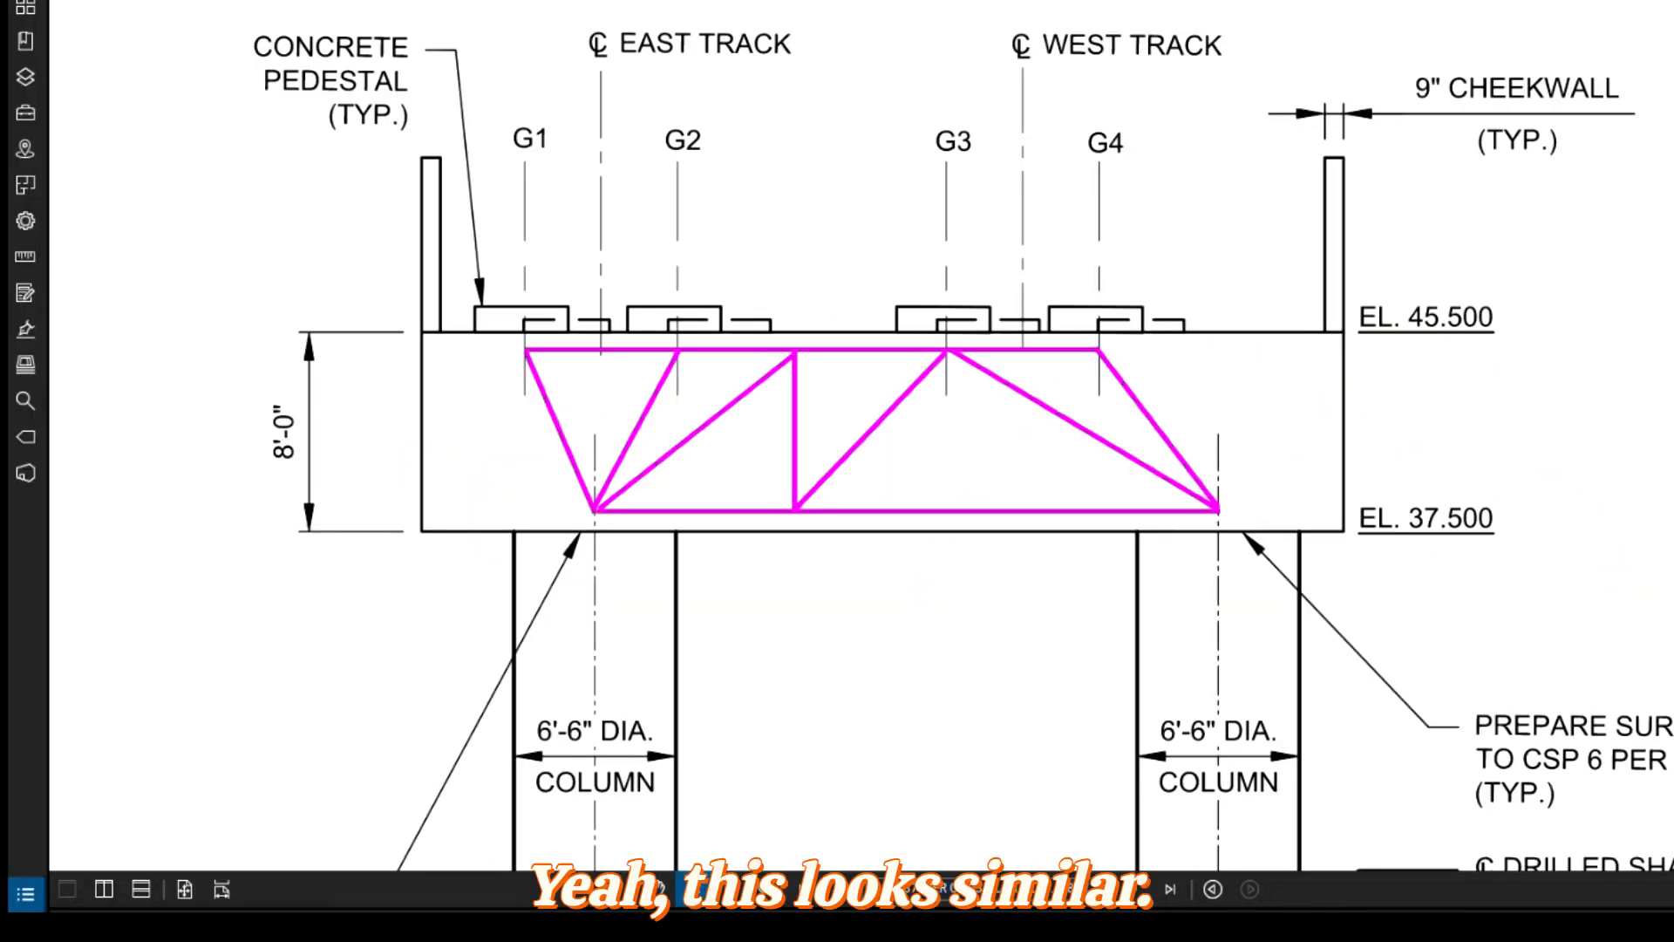
key(alt+Tab)
key(alt+Tab)
key(alt+Tab)
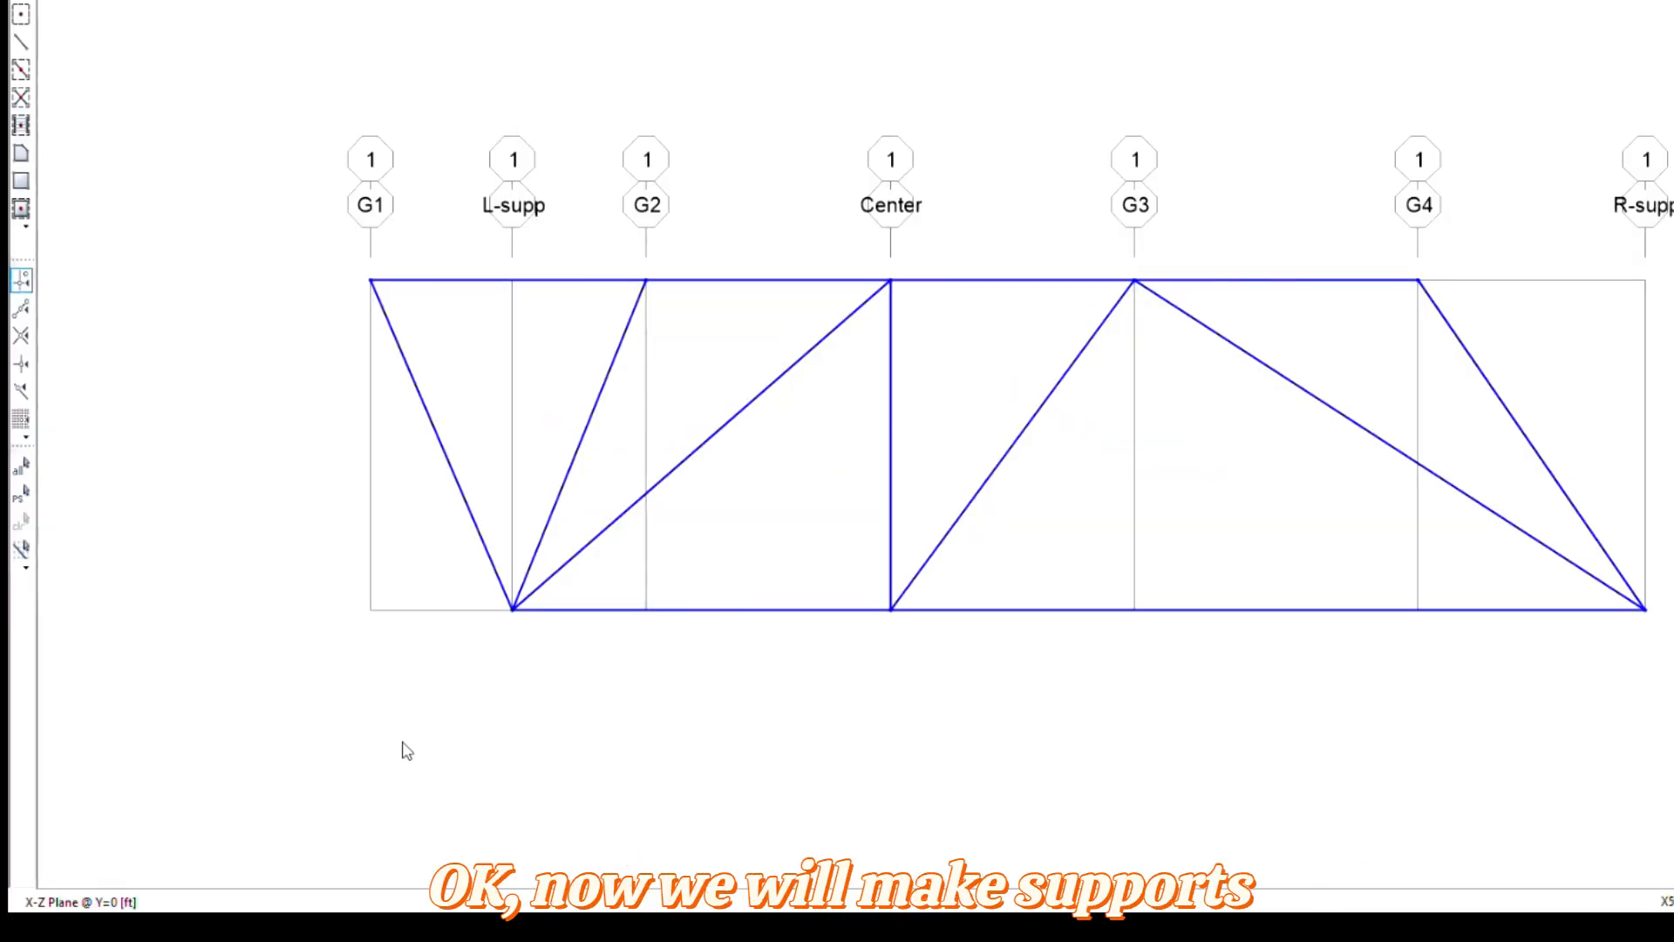
- Assign a pinned joint restraint, with Translation 1, 2 and 3 fixed, to the bottom chord joint at L-supp
click(513, 610)
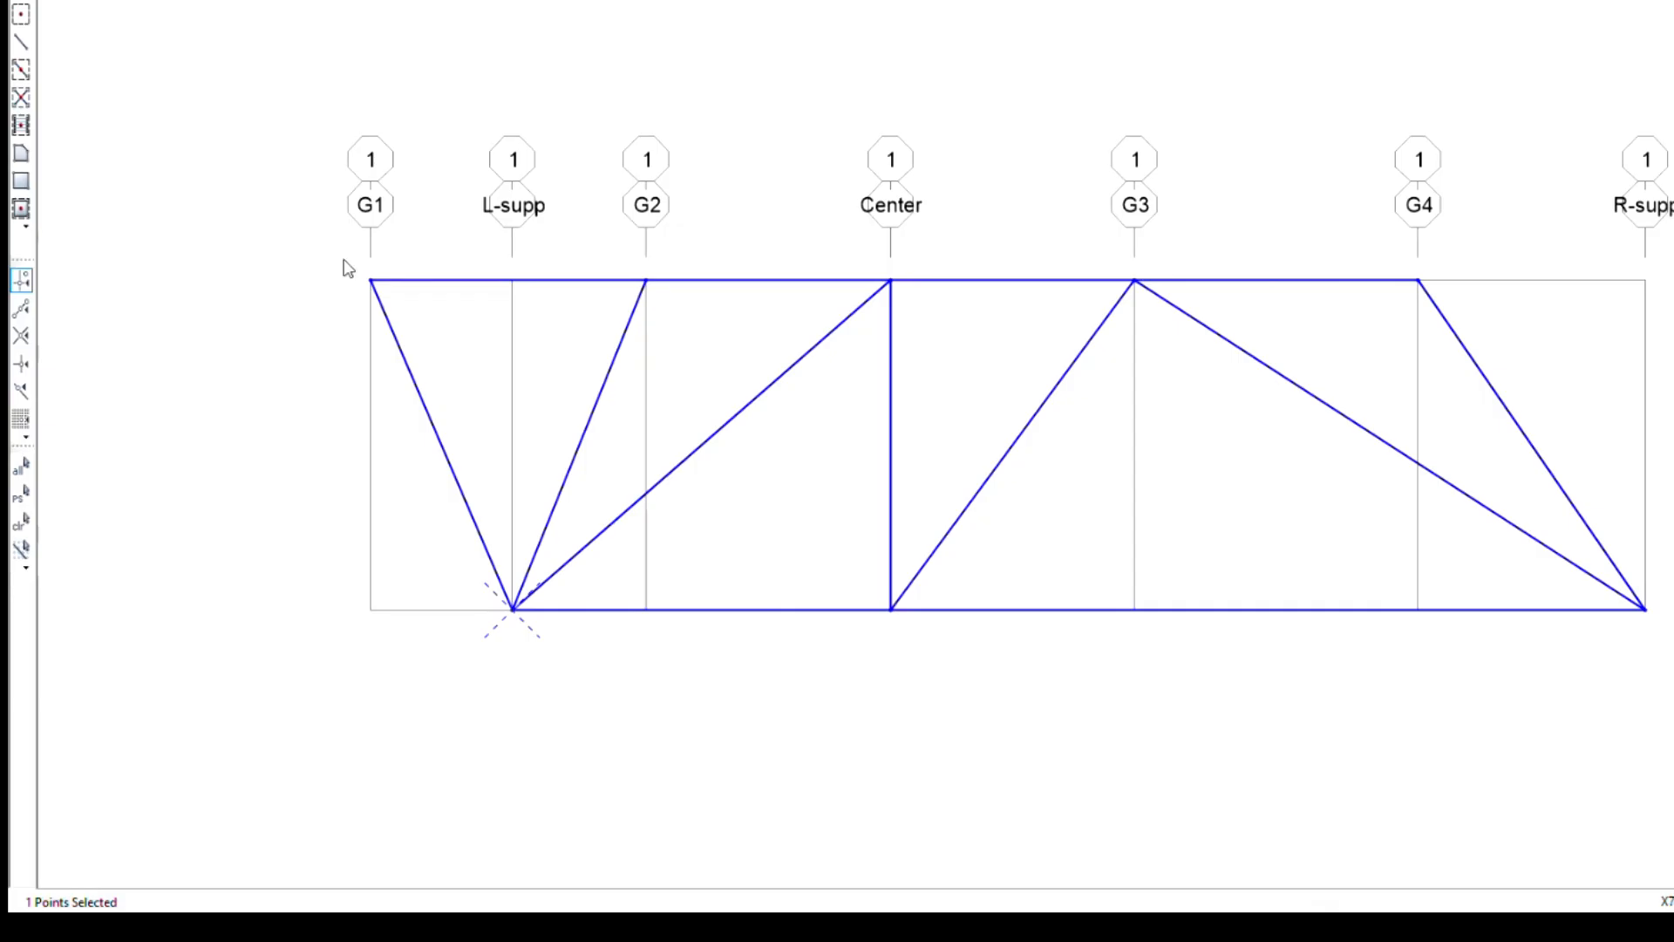
click(319, 0)
mouse_move(367, 0)
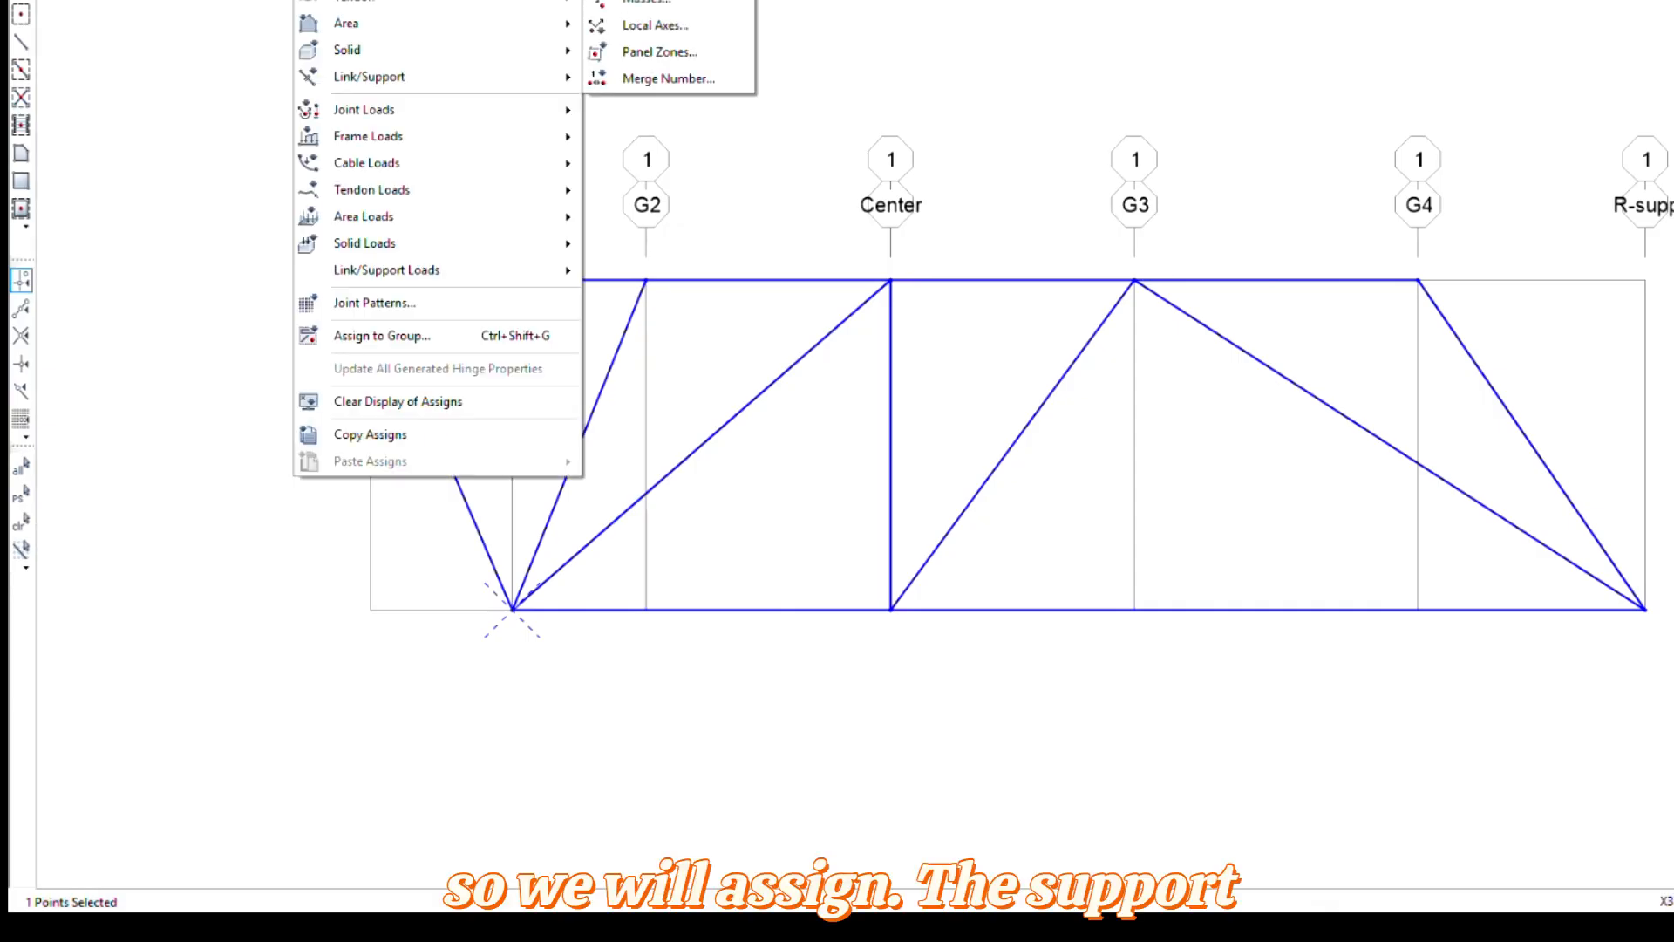
click(645, 0)
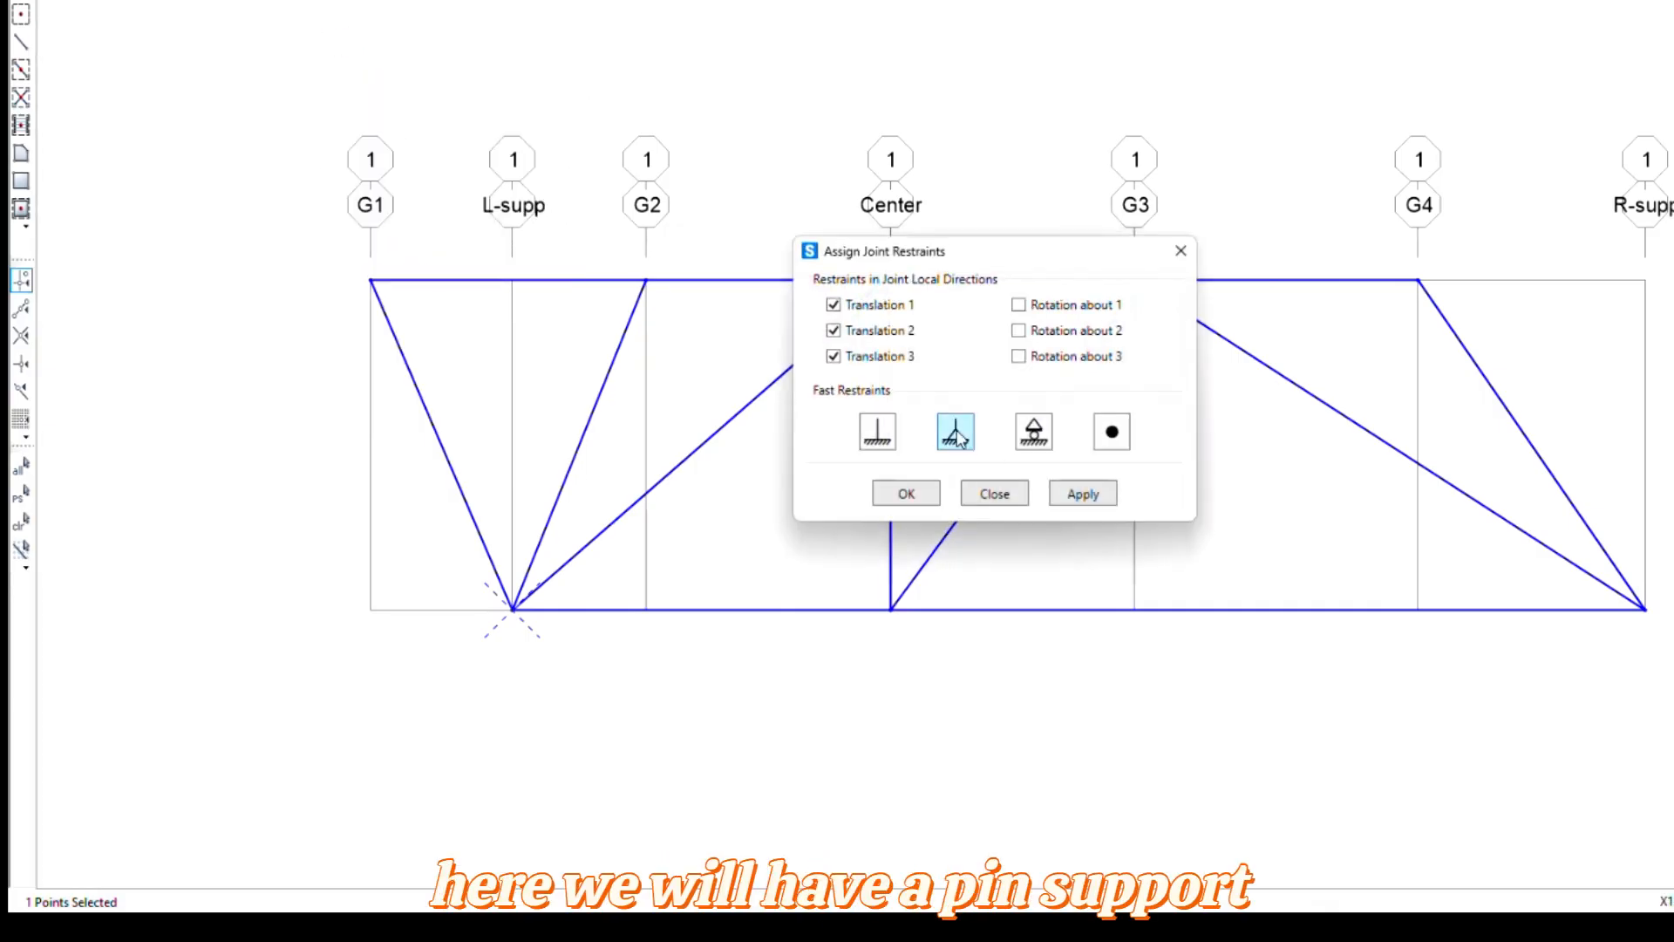
click(1075, 497)
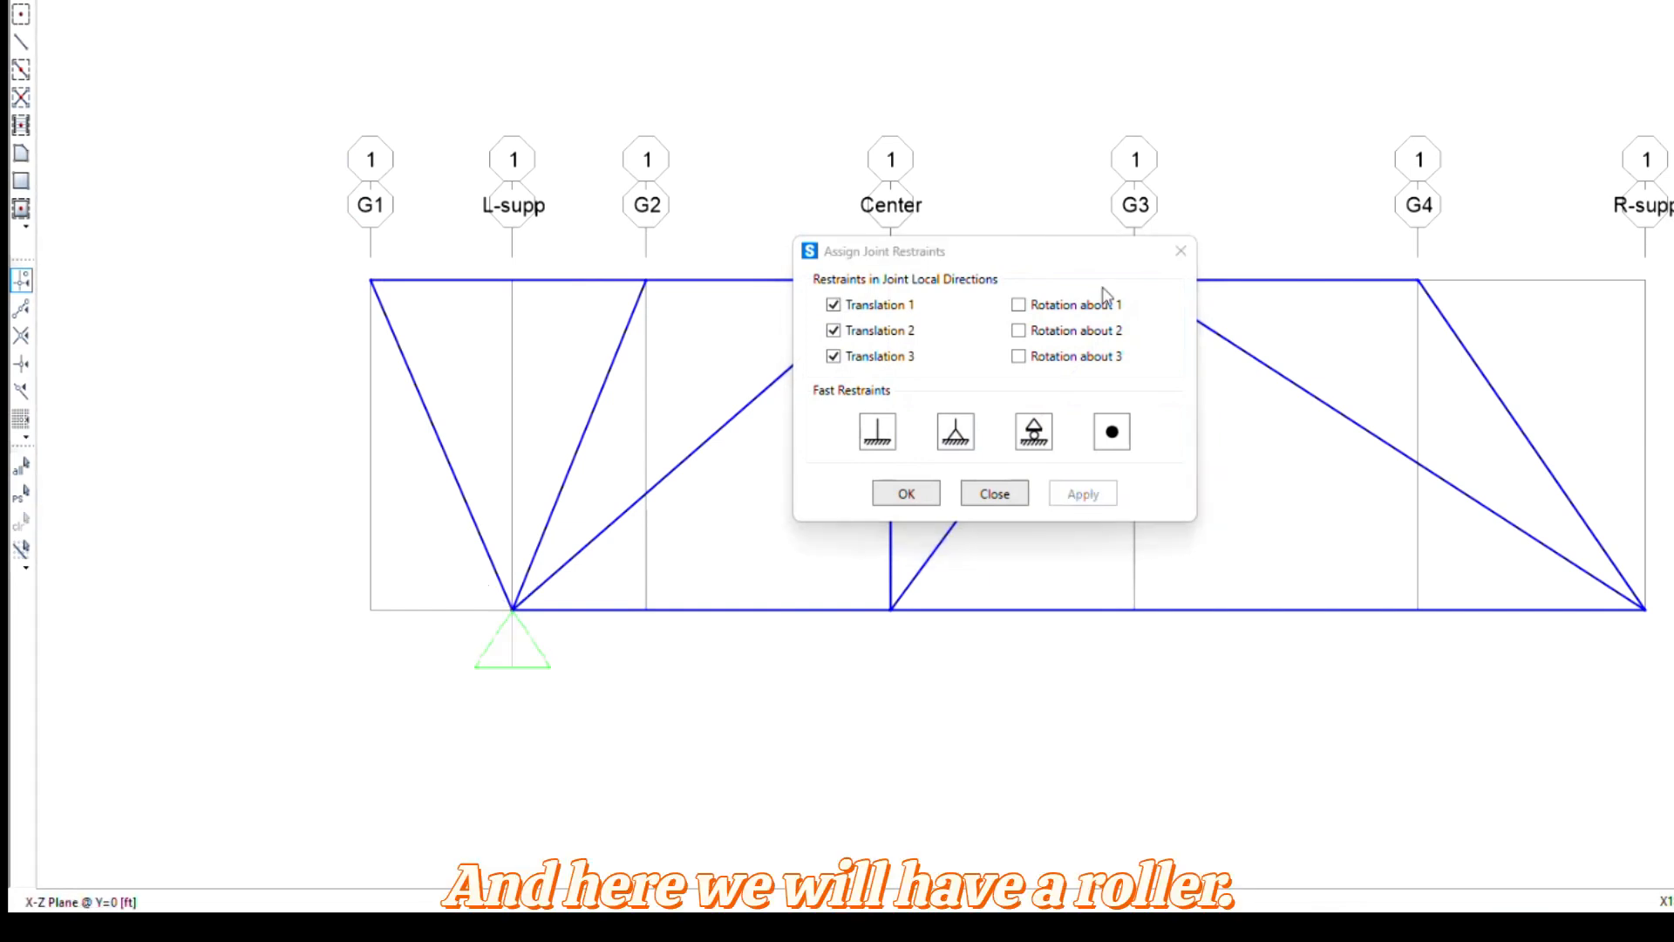
- Assign a roller restraint, with only Translation 3 fixed, to the bottom chord joint at R-supp and finish the restraint assignment
click(1646, 610)
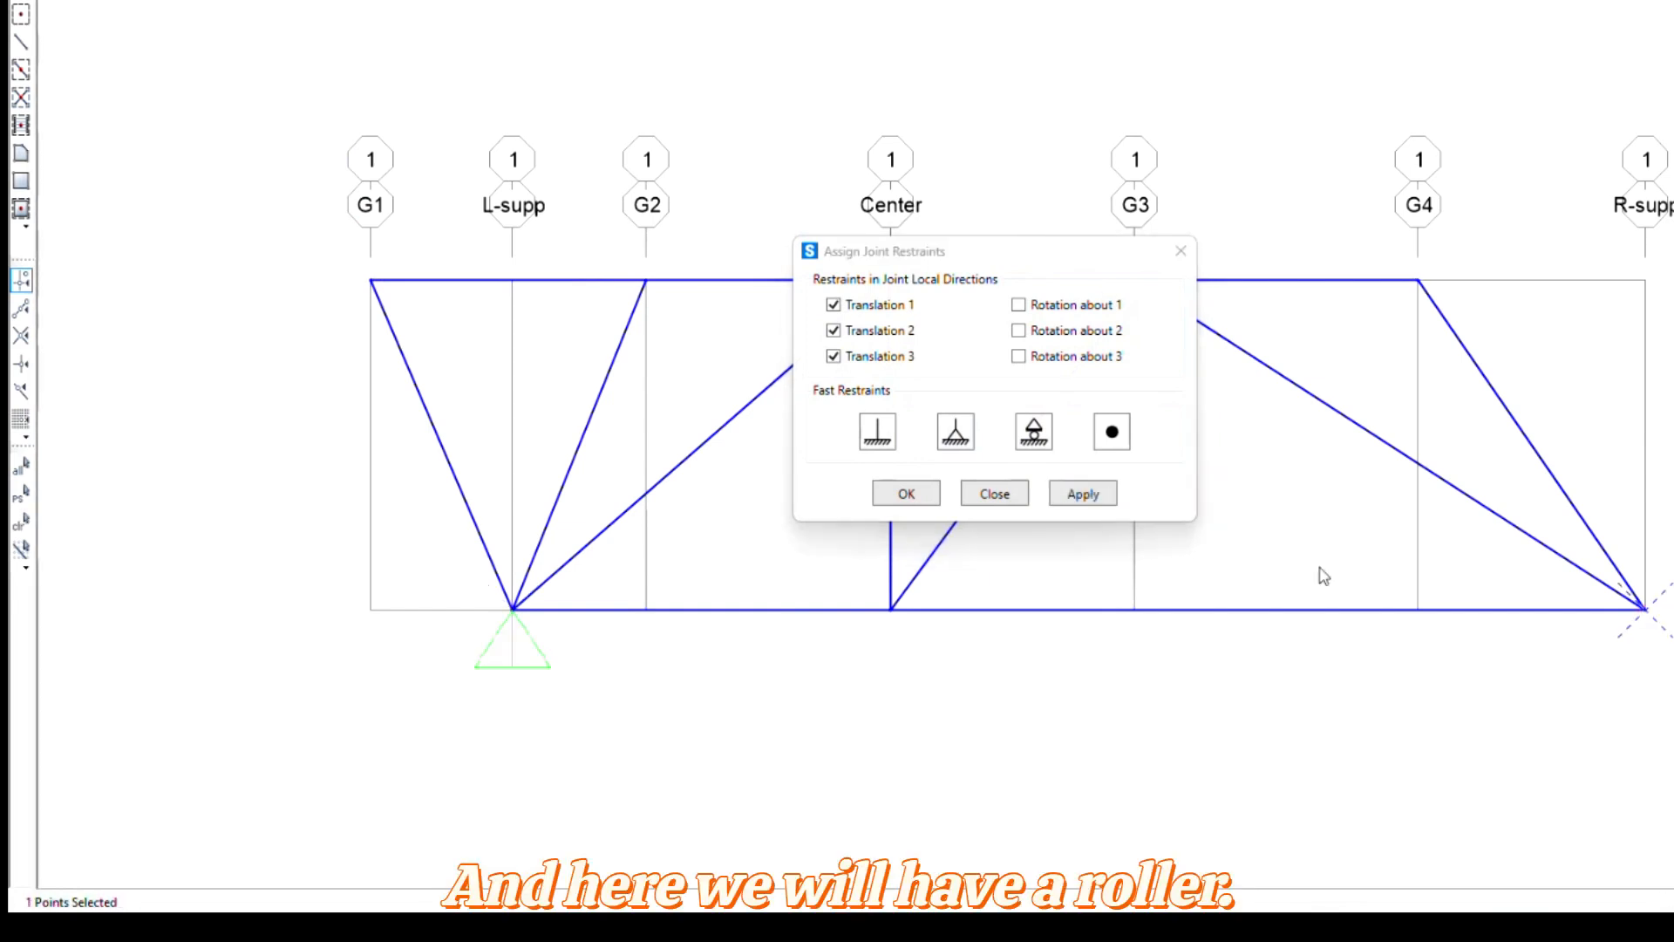
click(1050, 445)
click(1085, 497)
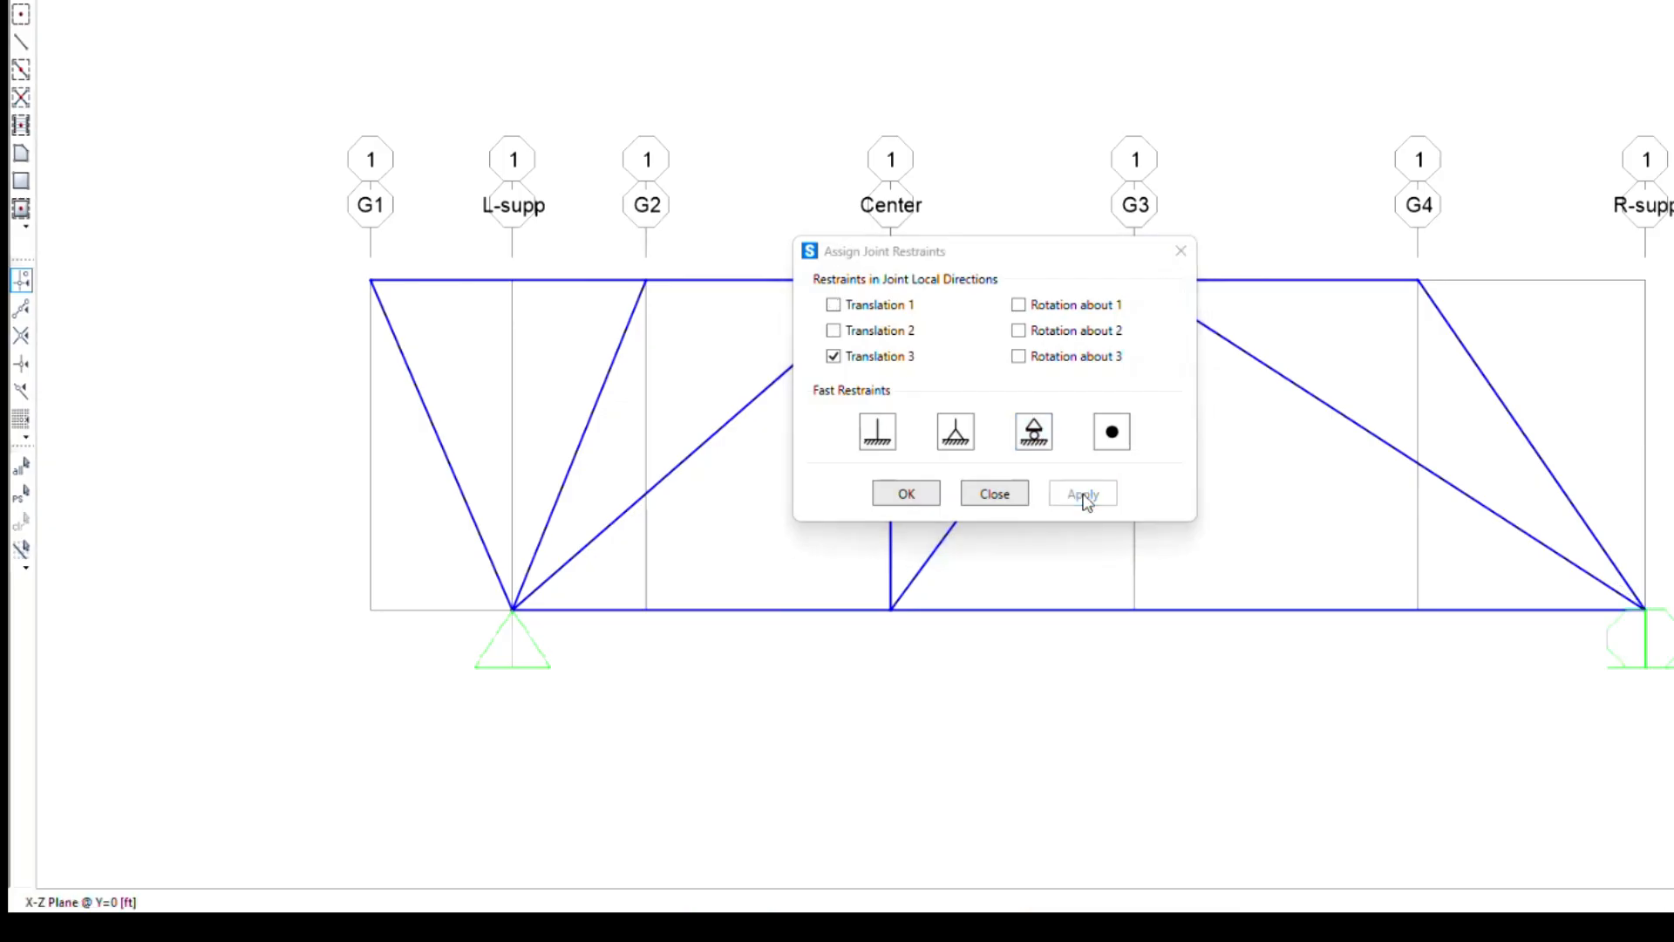
click(995, 495)
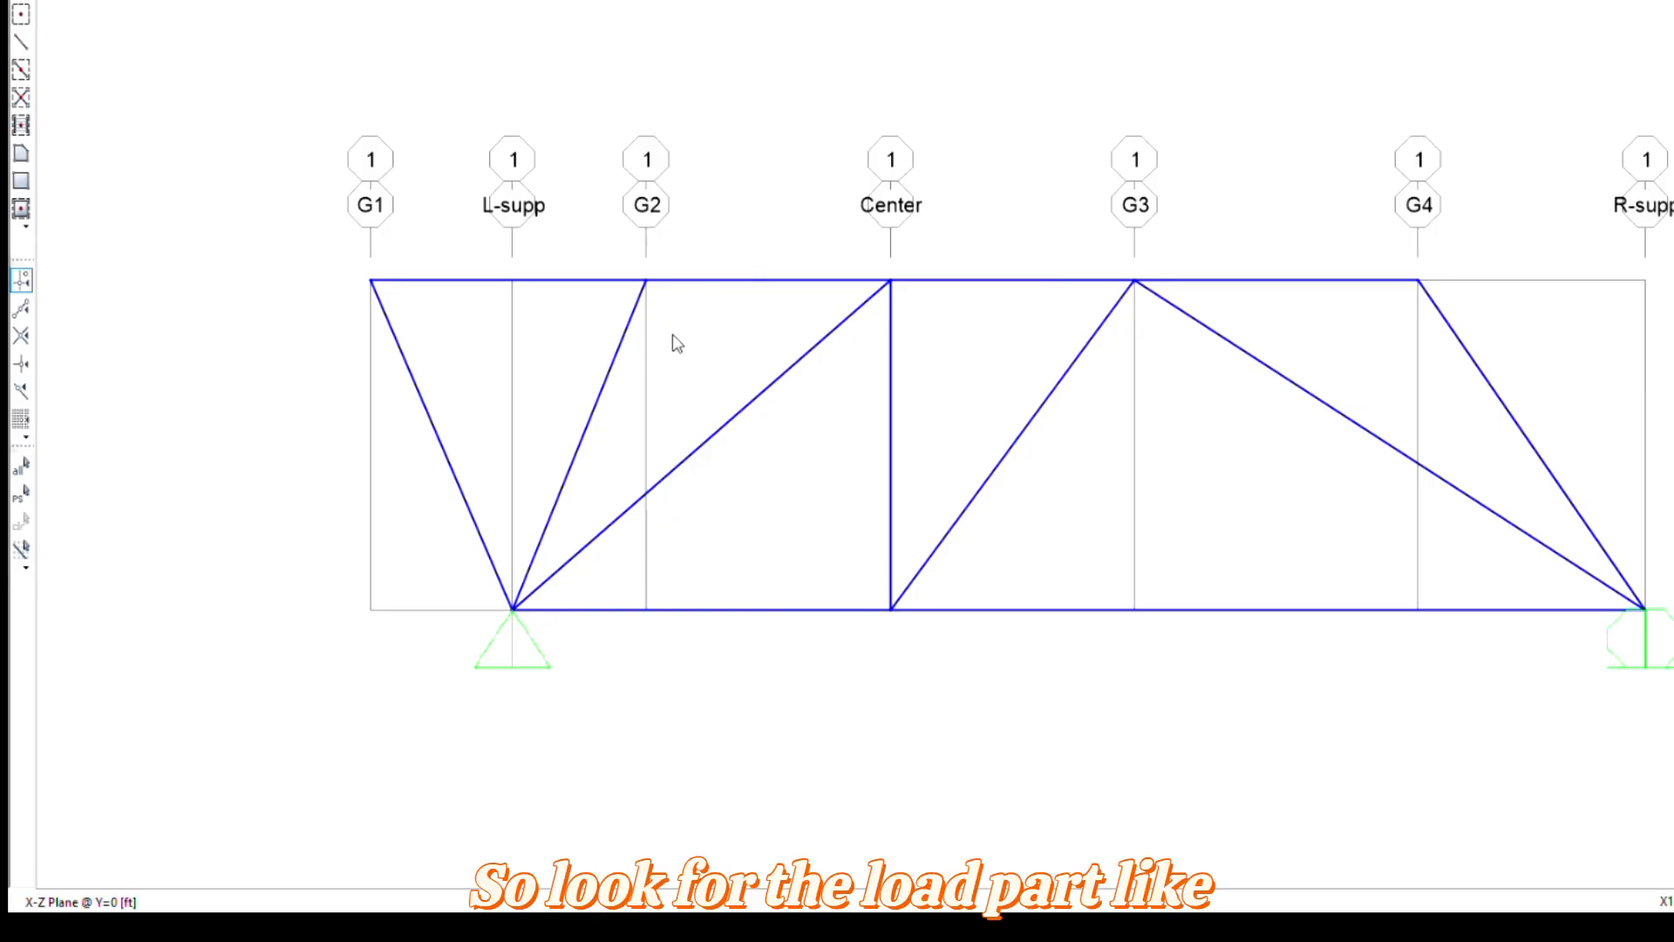
- Switch to the pier design report to look up the strength bearing loads at G1 through G4, and return to SAP2000
mouse_move(1385, 926)
click(1385, 859)
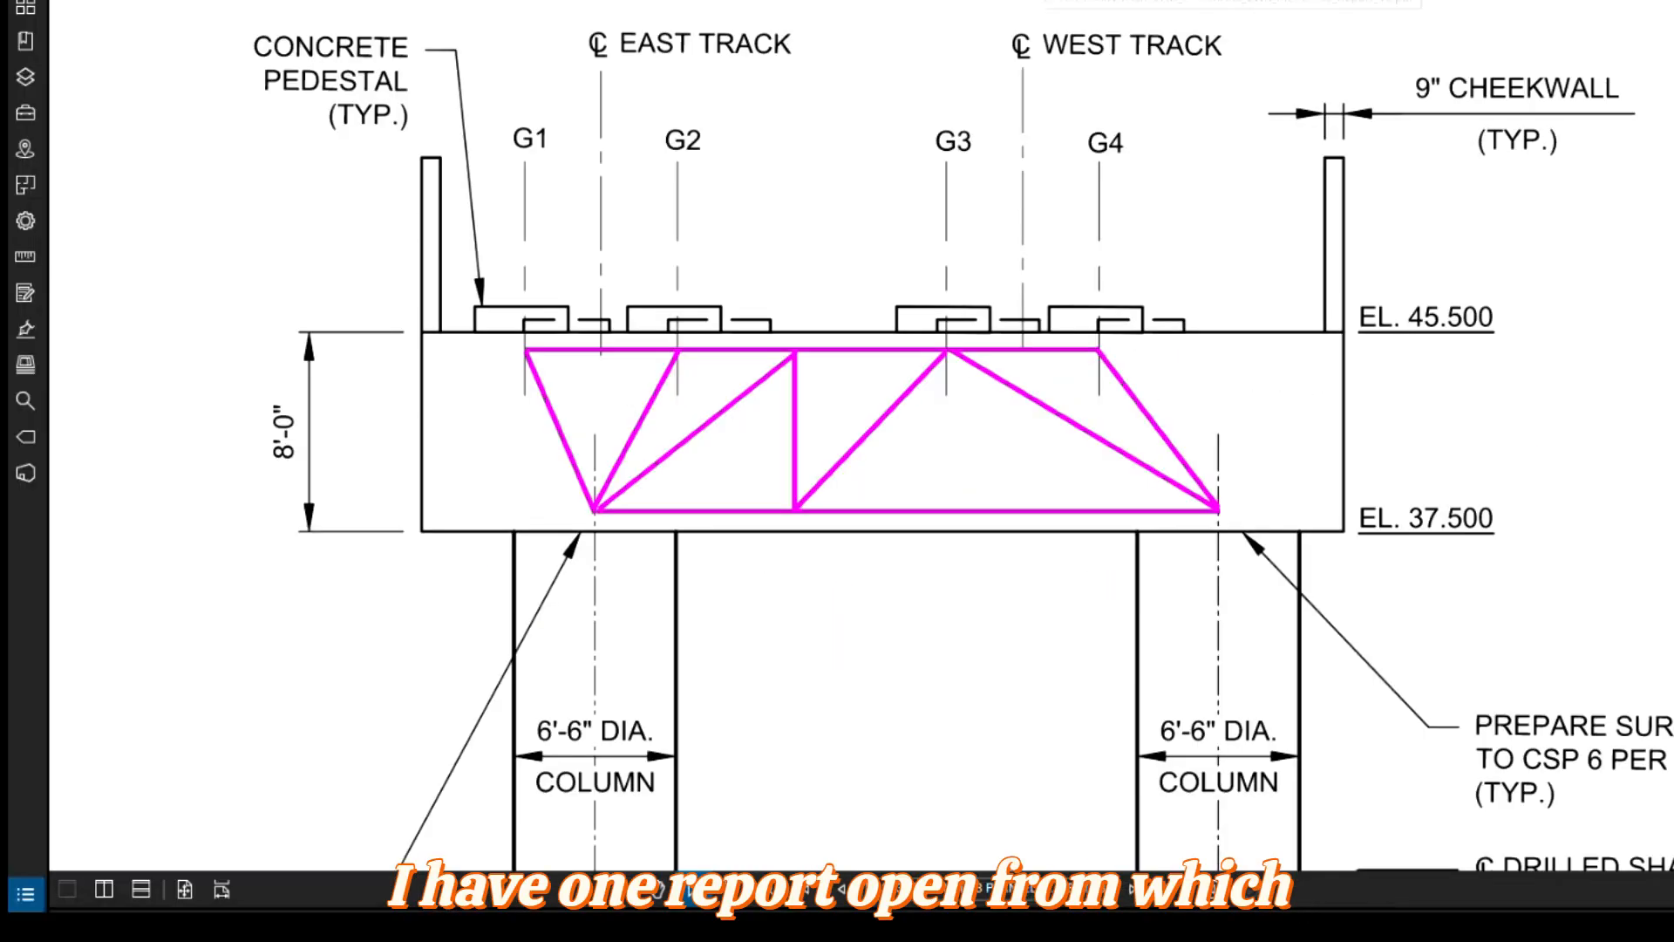
click(1046, 2)
middle_drag(943, 251, 908, 426)
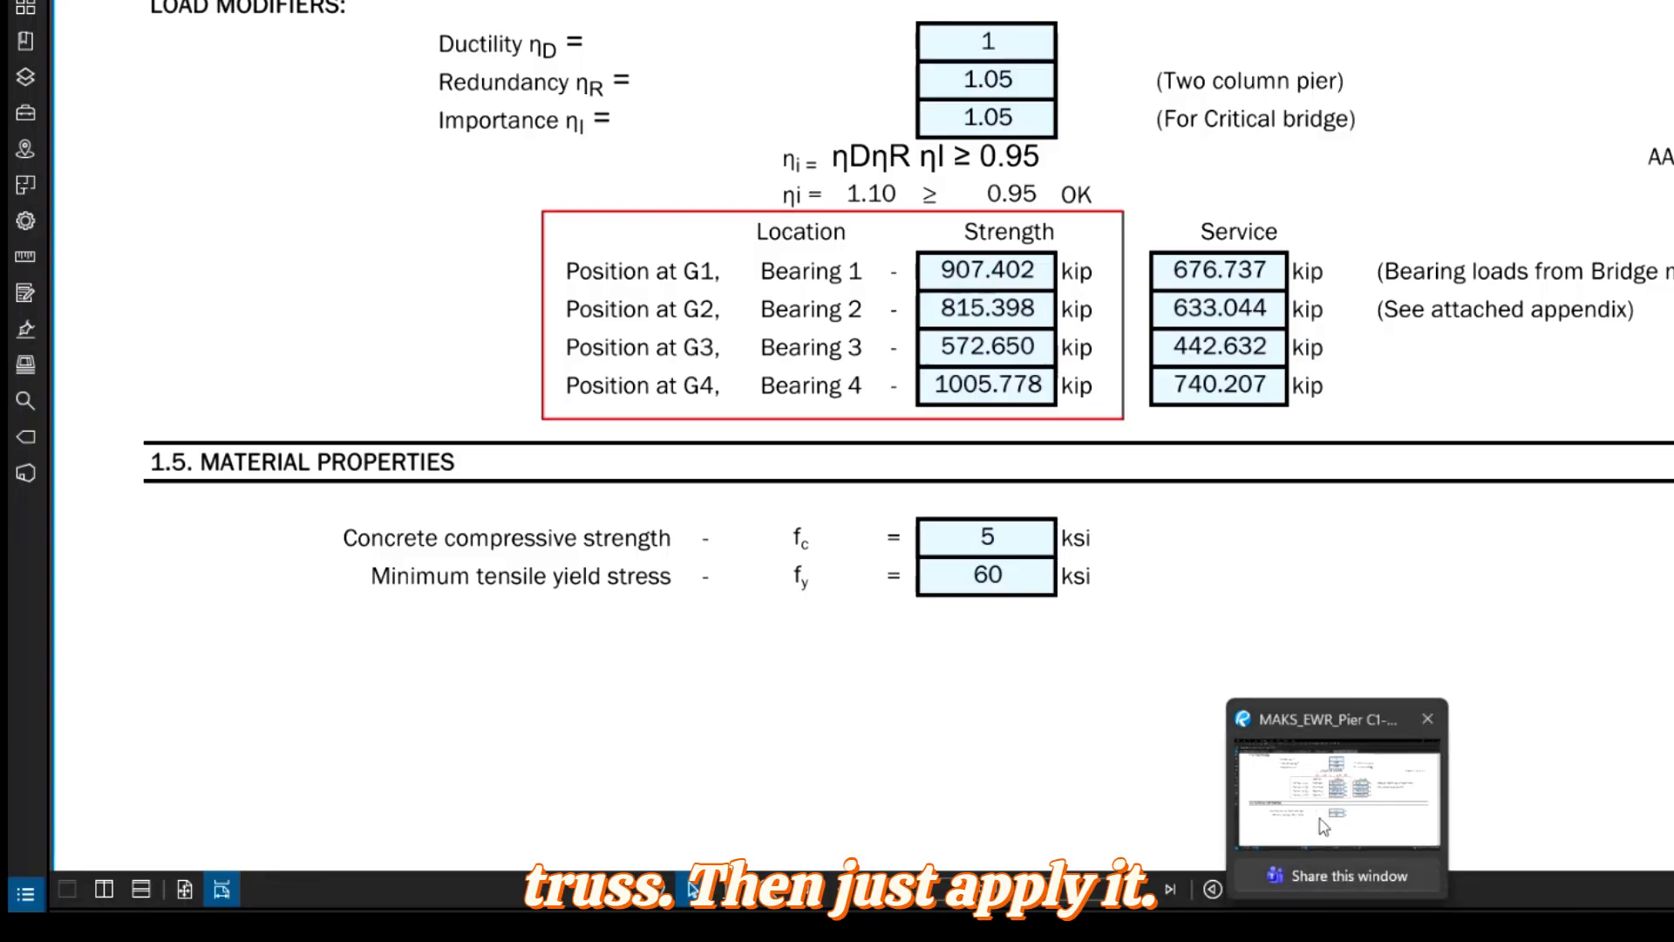
mouse_move(1247, 927)
mouse_move(1430, 926)
click(1311, 798)
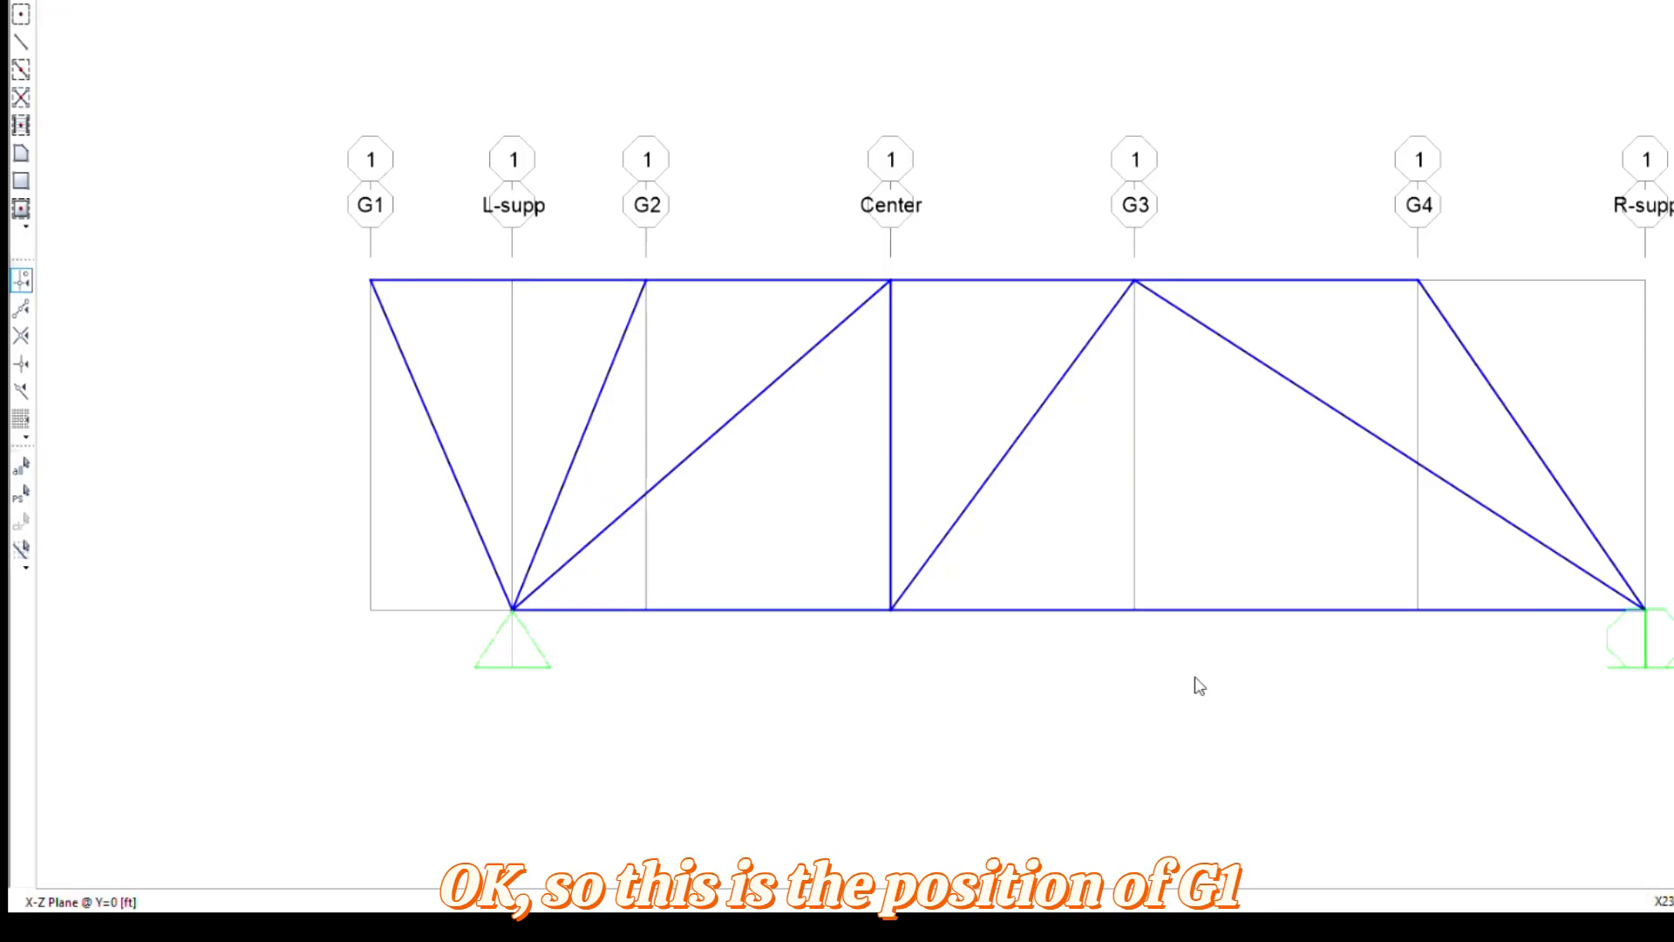
- Assign a Global Z joint force of -907.402 kip to the top chord joint at G1 under the STR-V load pattern
click(371, 279)
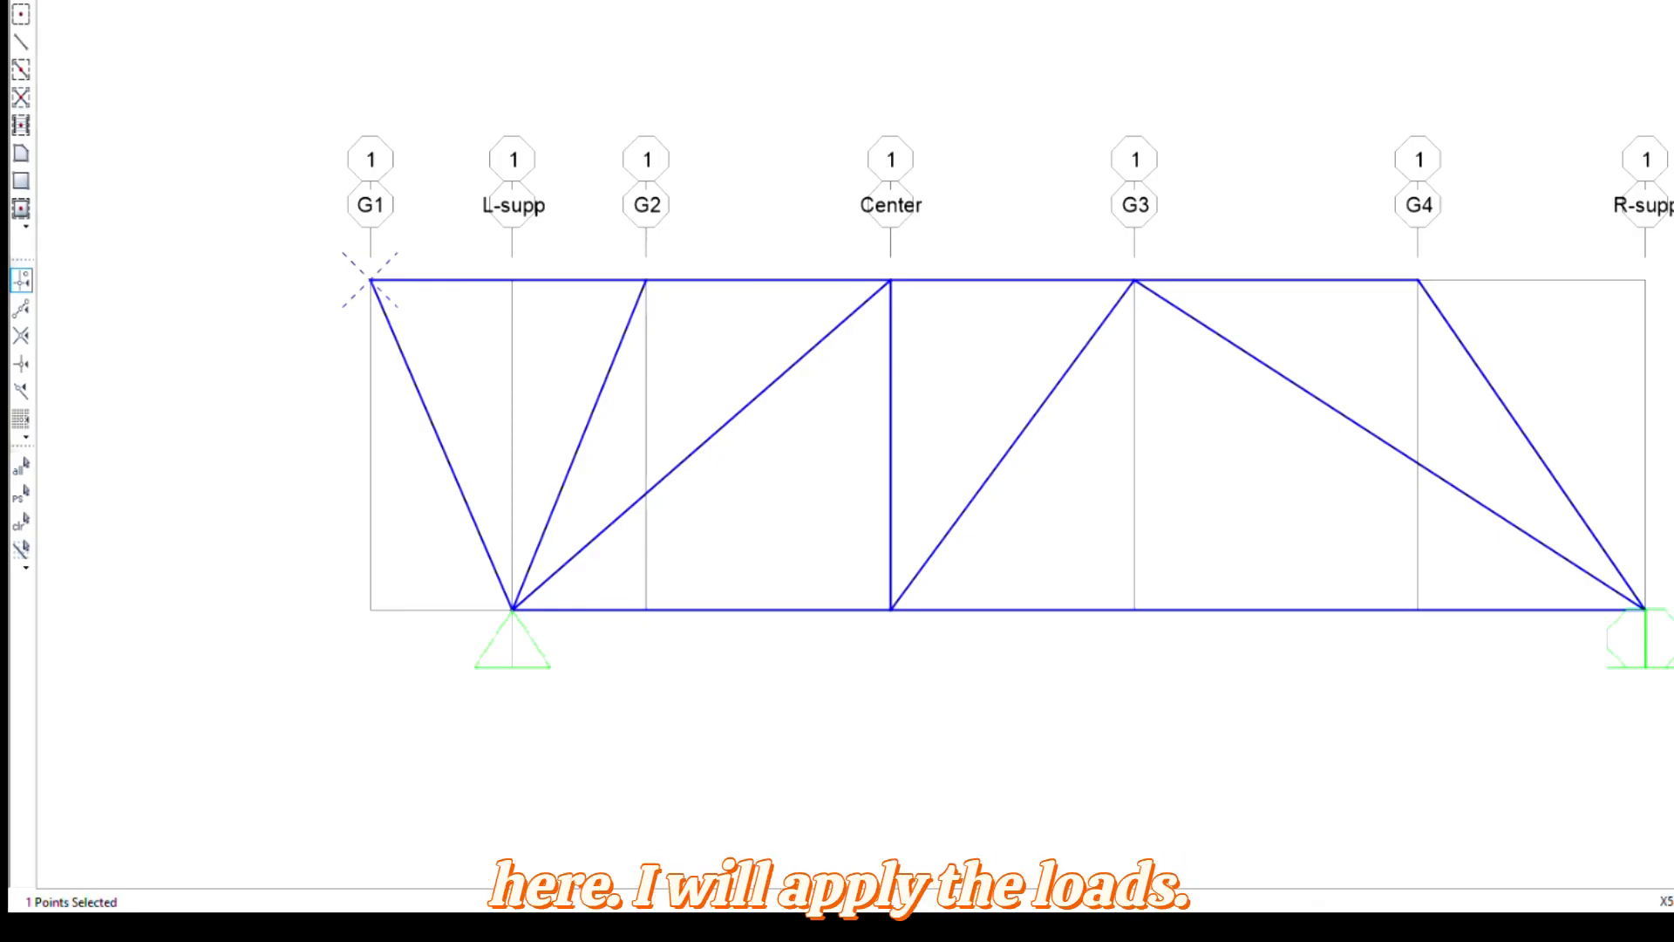
click(317, 0)
mouse_move(561, 119)
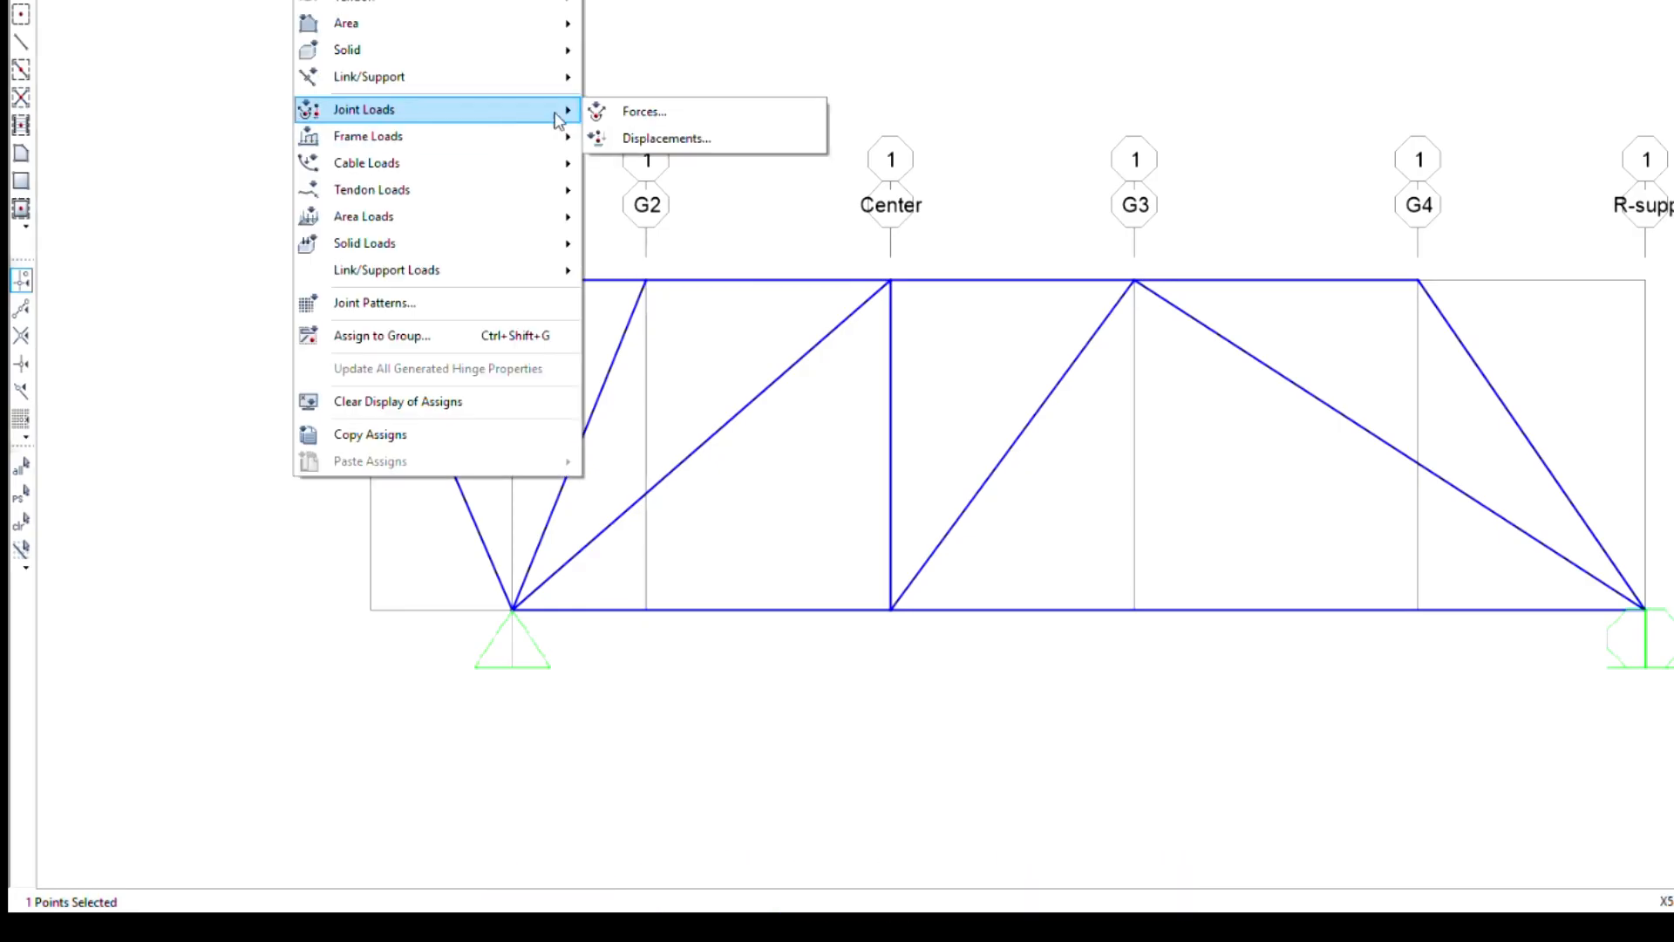
click(643, 114)
click(1024, 189)
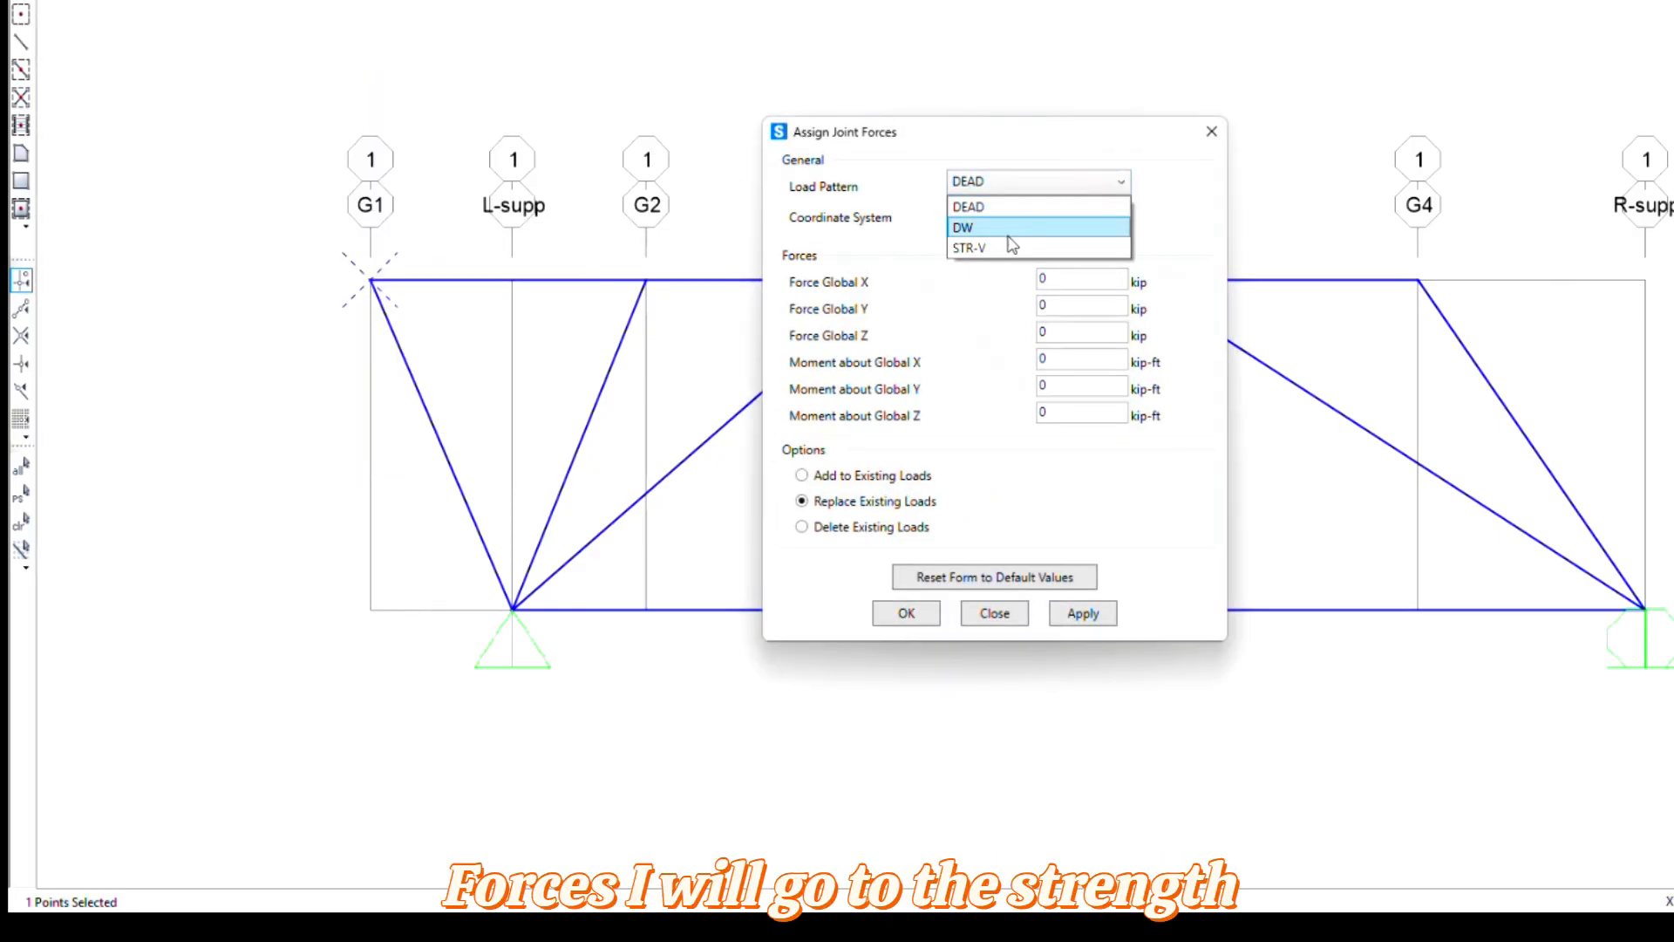
click(987, 249)
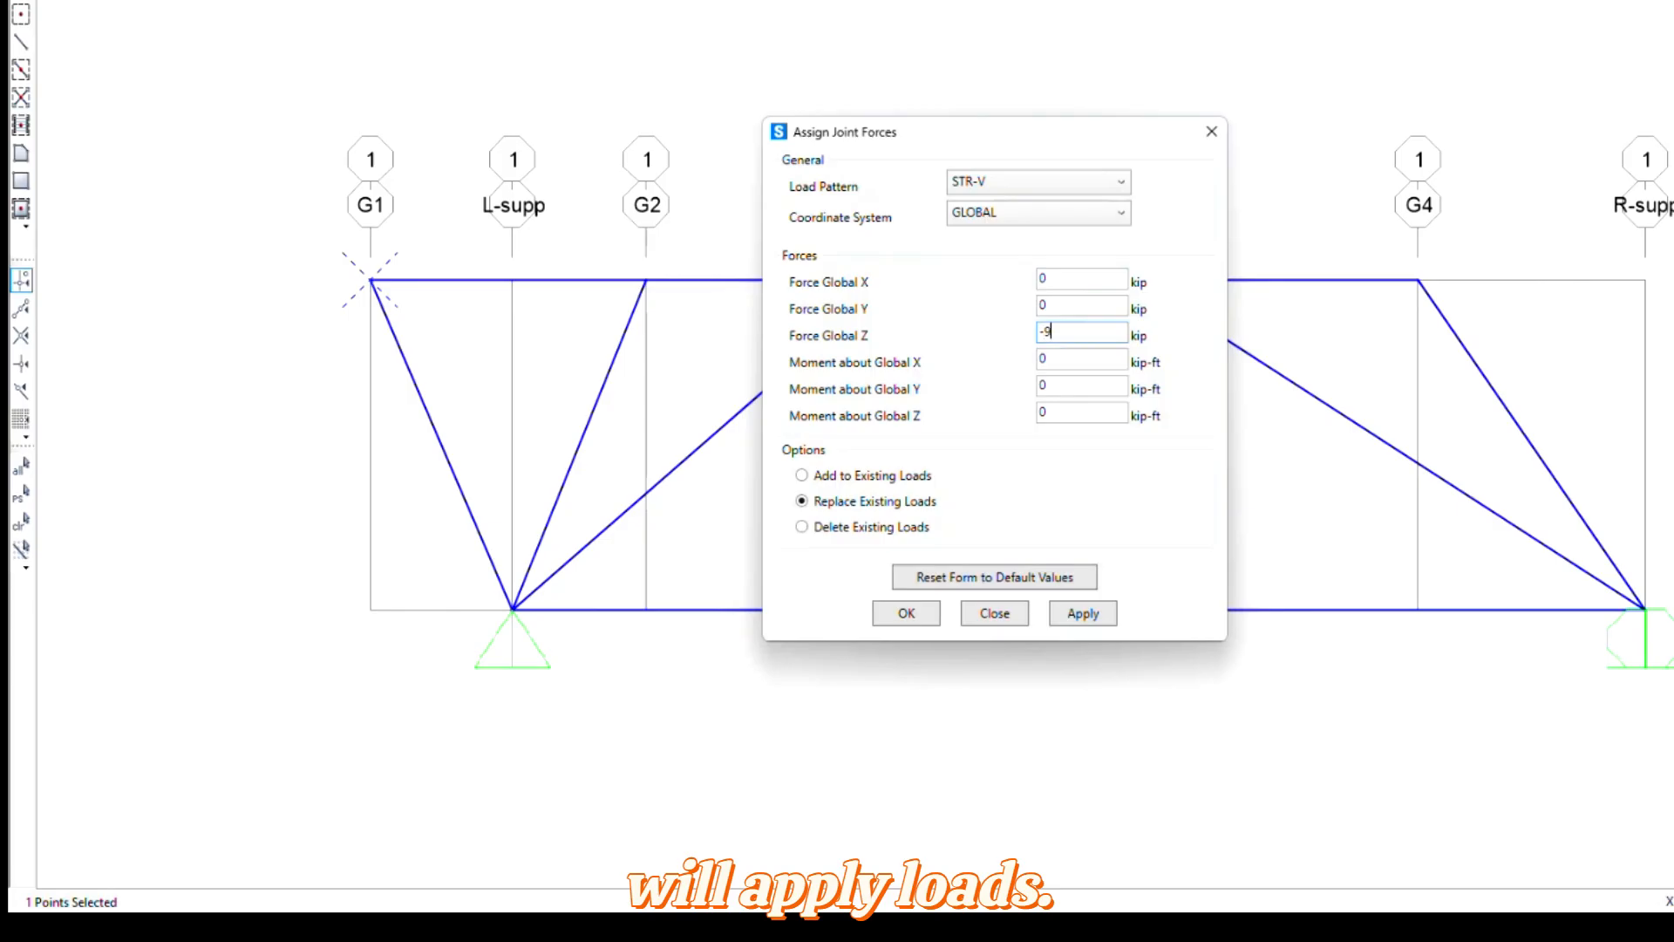
text(7.402)
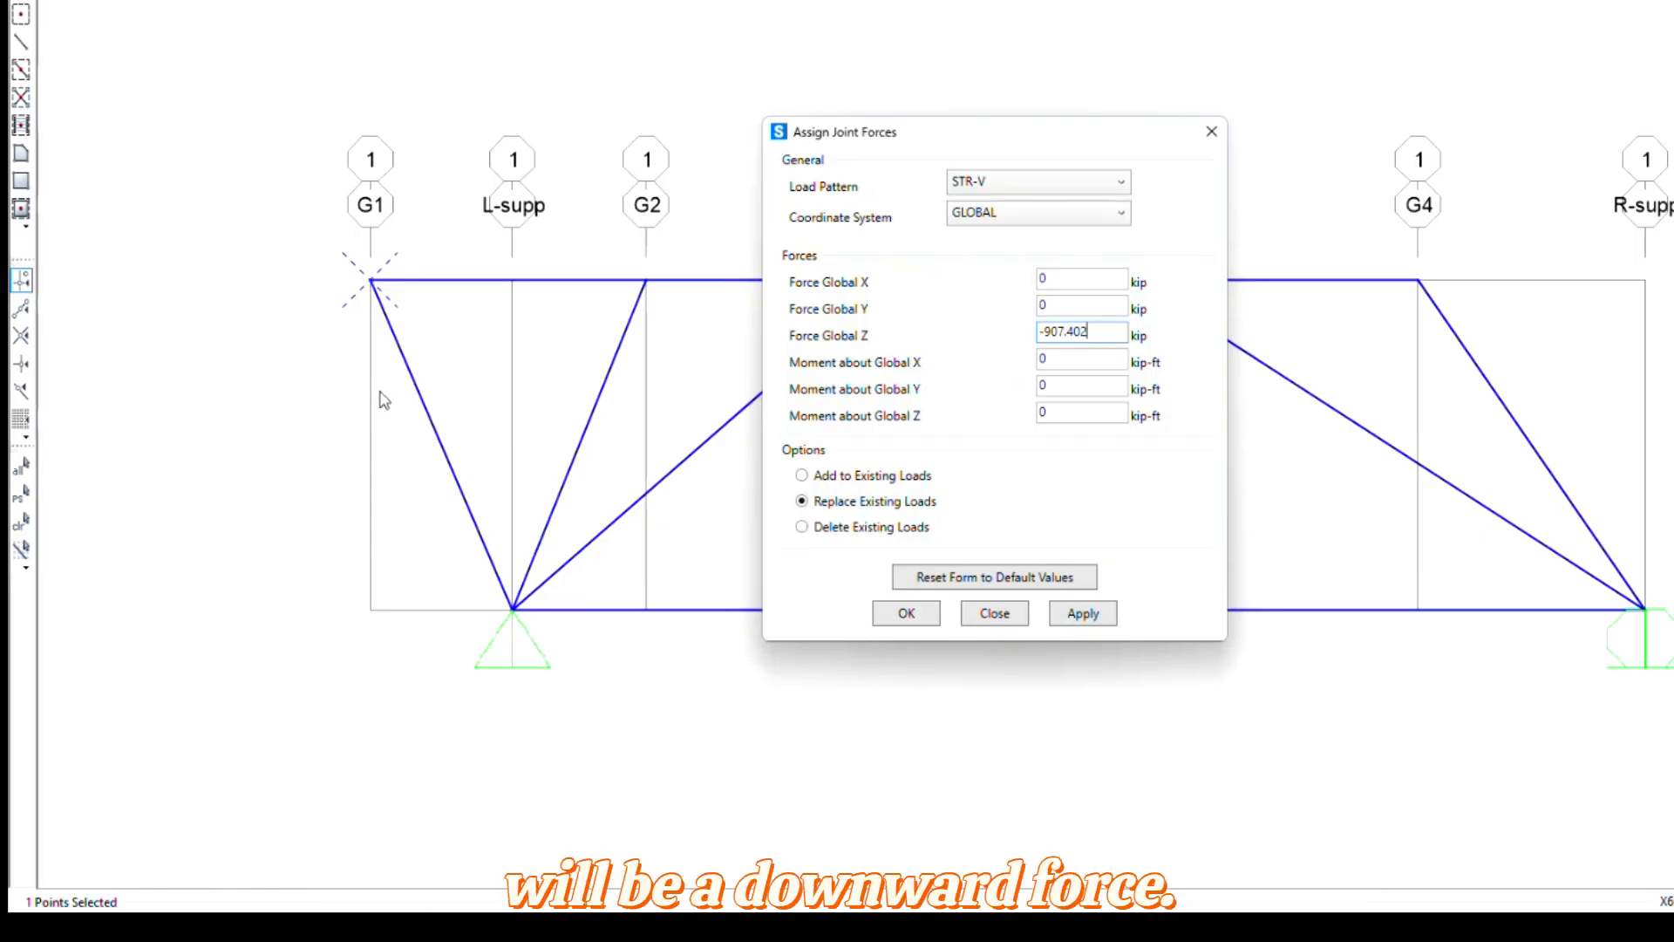
click(1084, 614)
- Apply a Global Z force of -815.398 kip to the top chord joint at G2 under STR-V
drag(1079, 131, 424, 346)
click(649, 284)
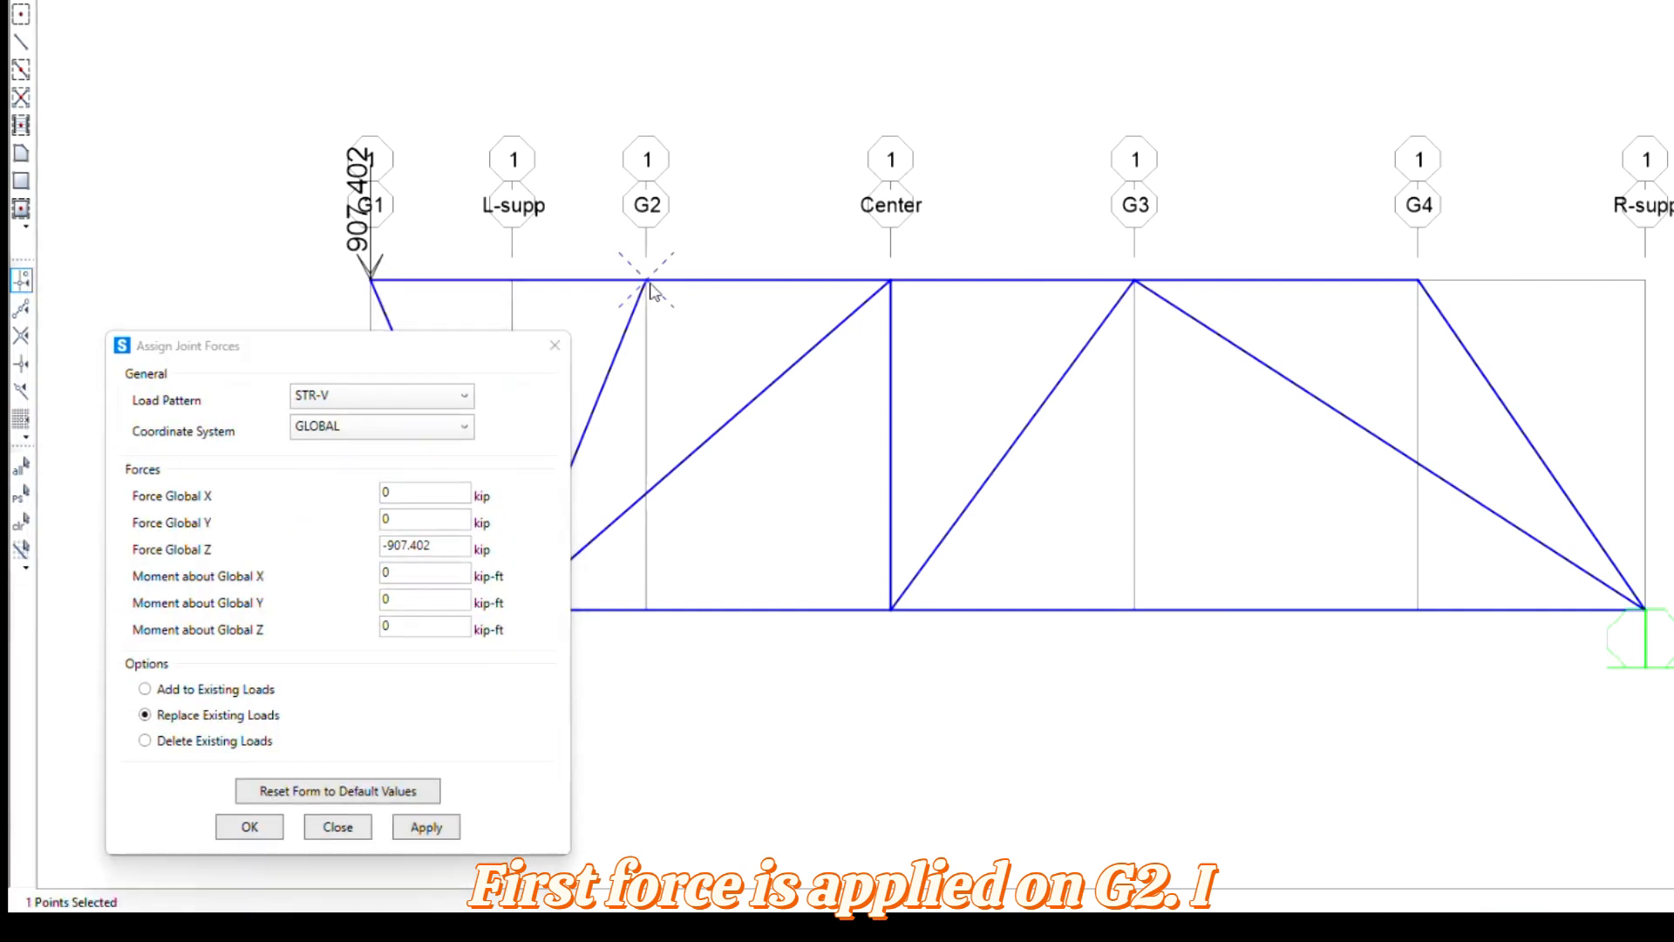
click(451, 547)
key(BackSpace)
key(BackSpace)
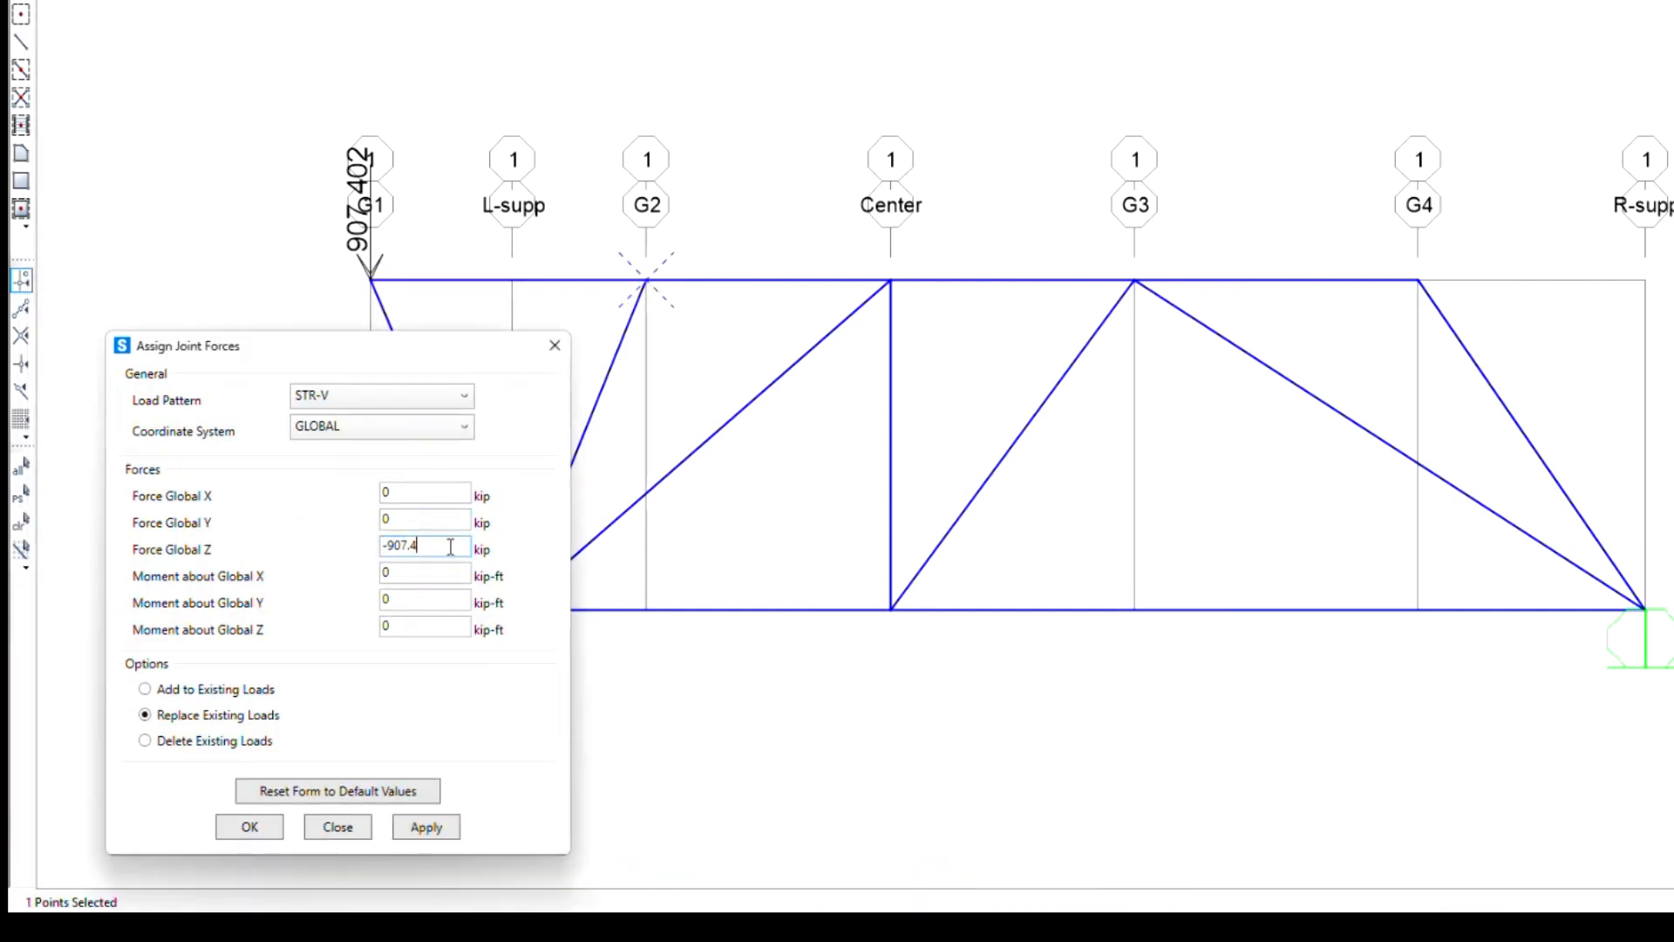
text(815.398)
click(427, 826)
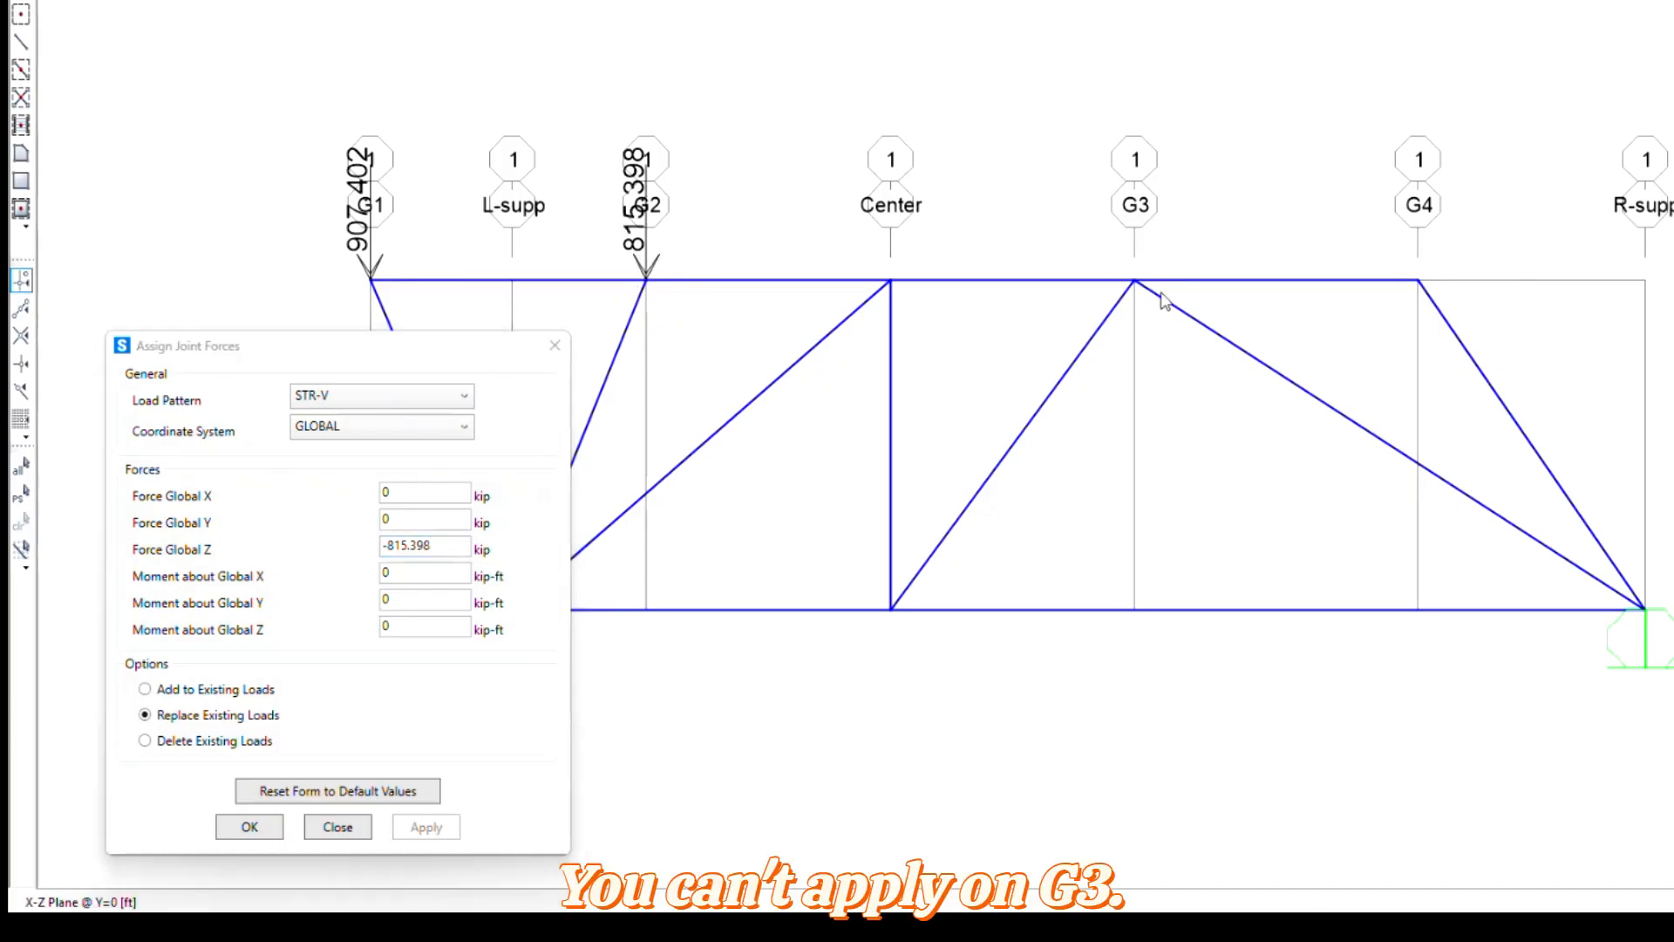
- Apply a Global Z force of -572.65 kip to the top chord joint at G3 under STR-V
click(1134, 280)
click(448, 546)
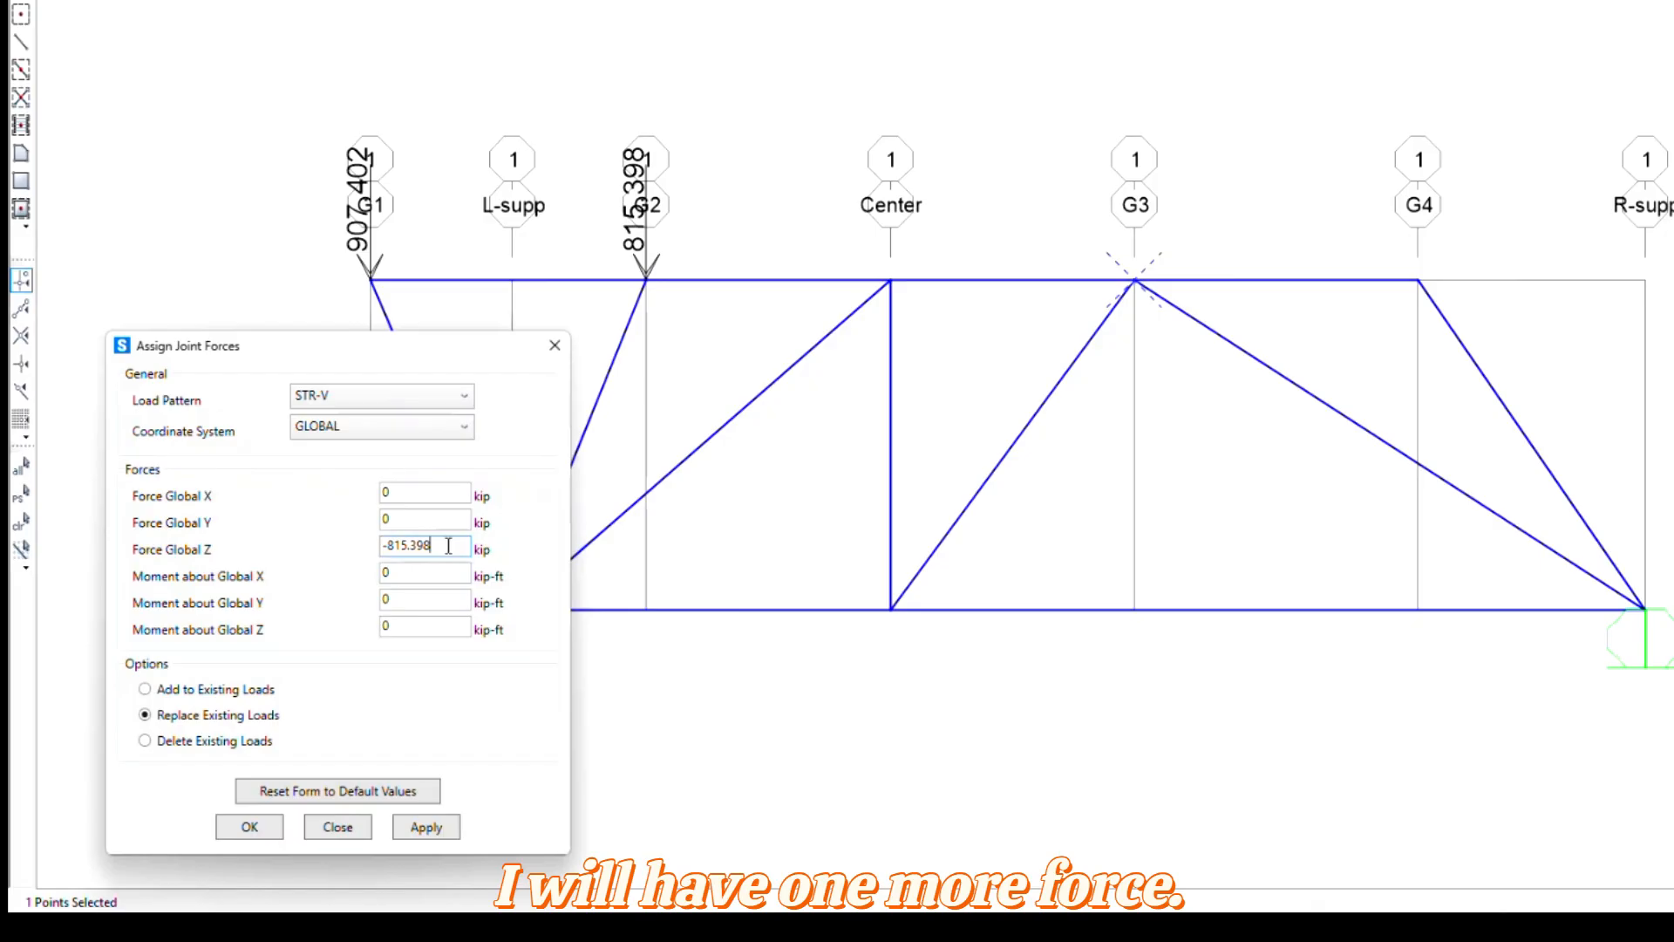
key(BackSpace)
key(BackSpace)
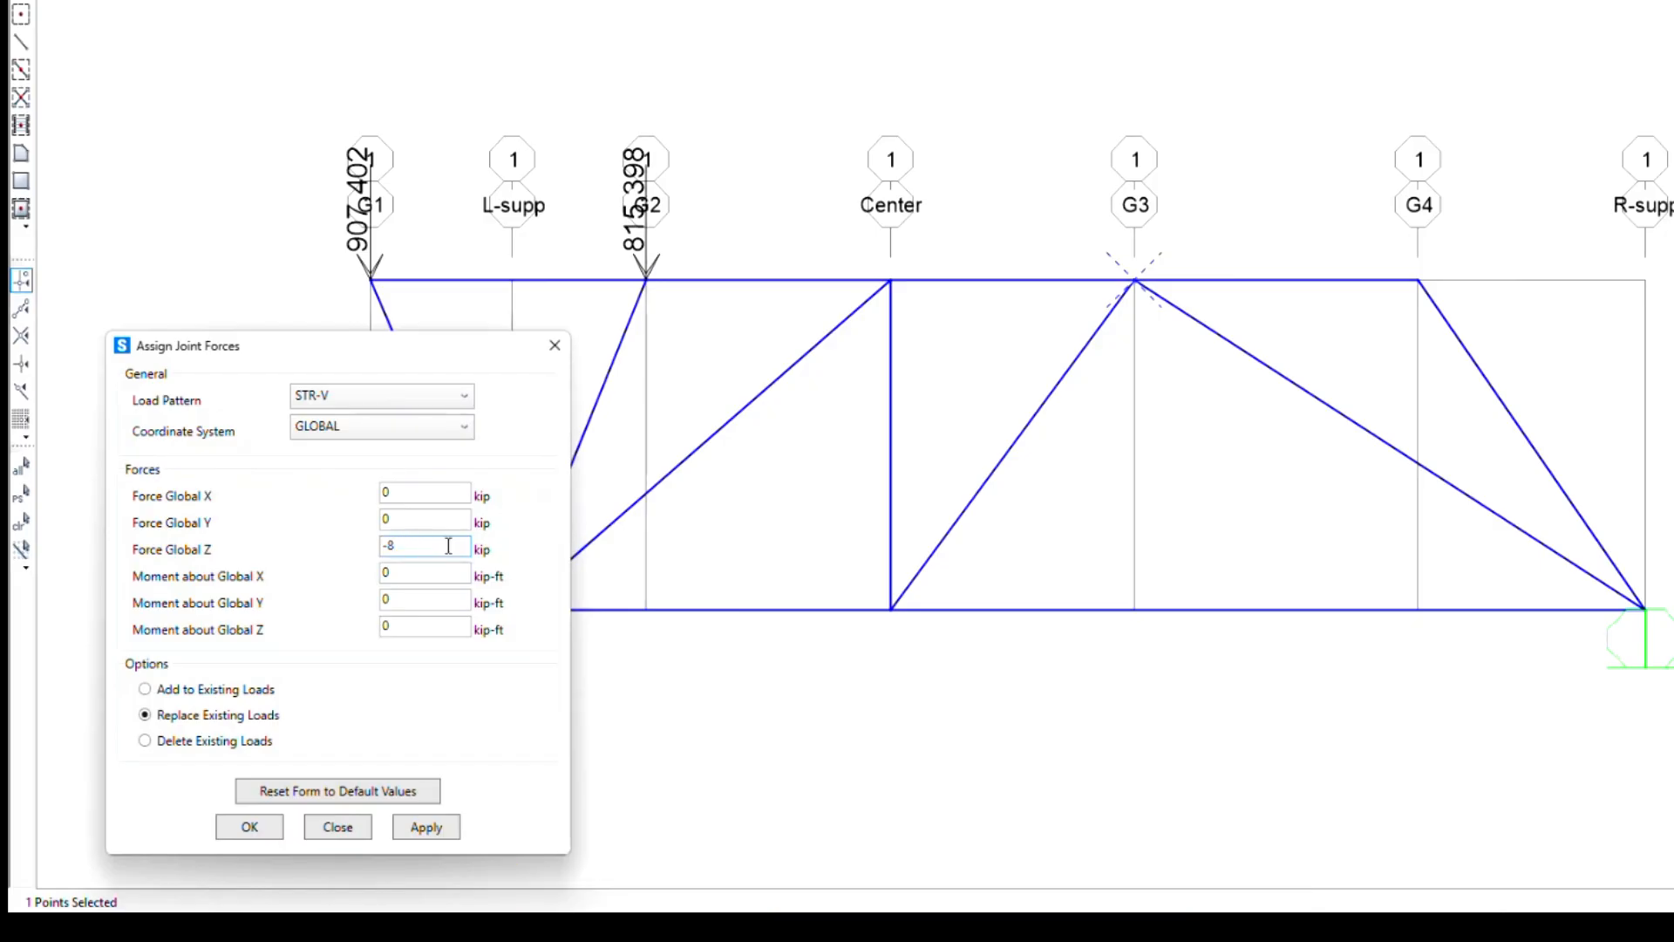
text(572.65)
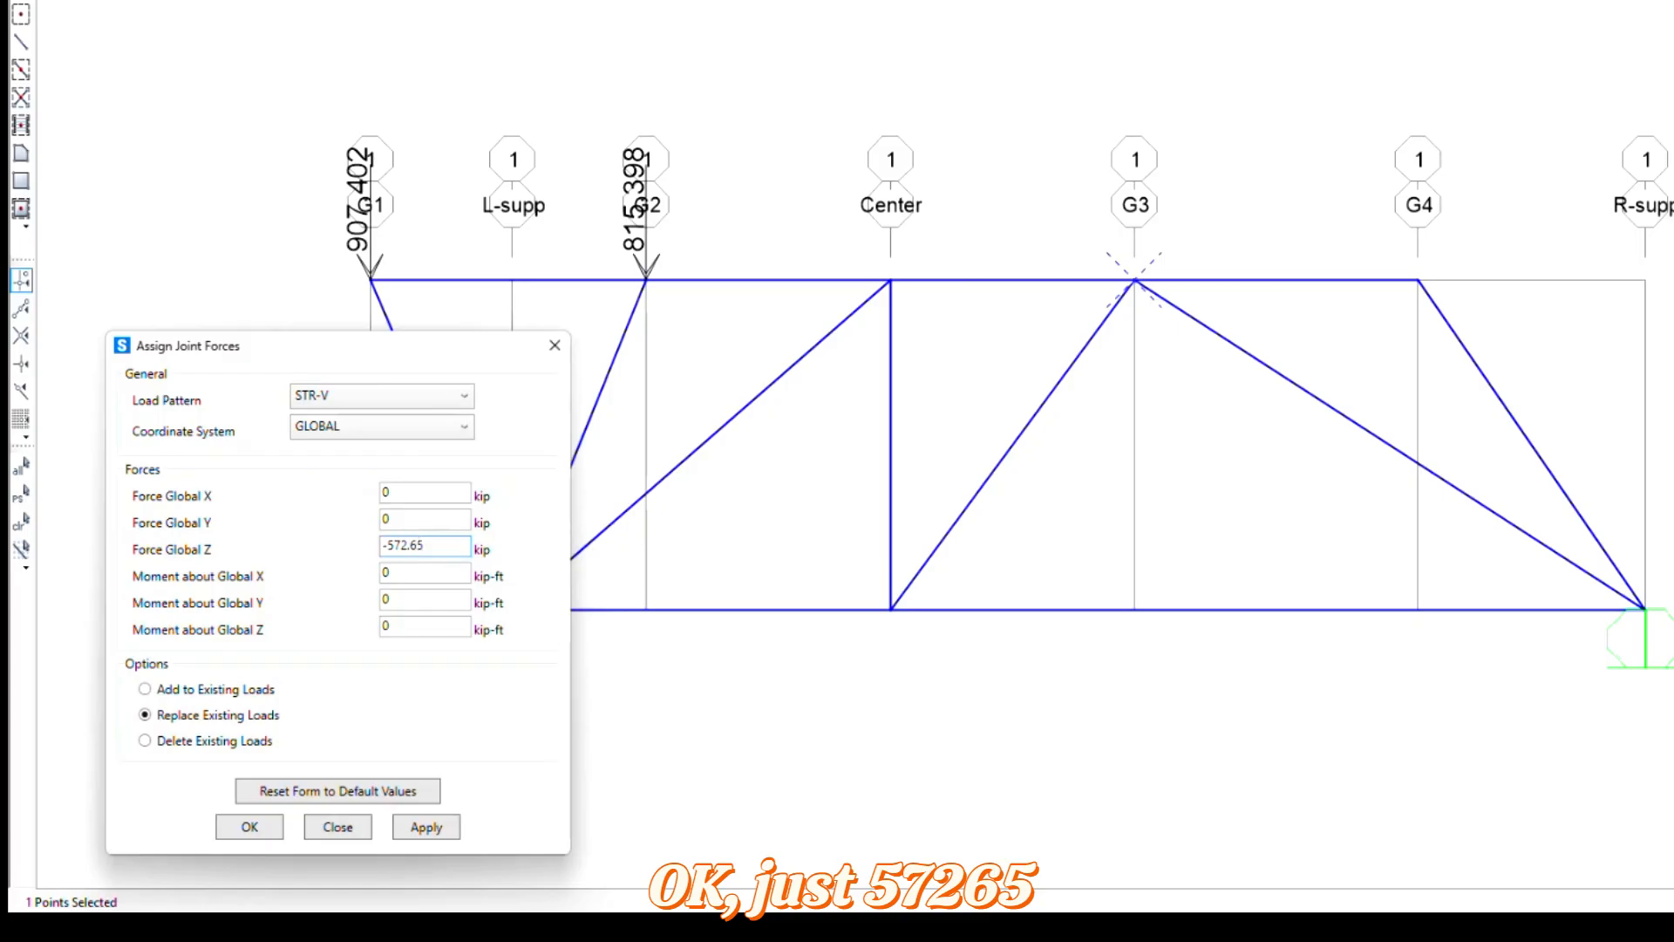
click(427, 826)
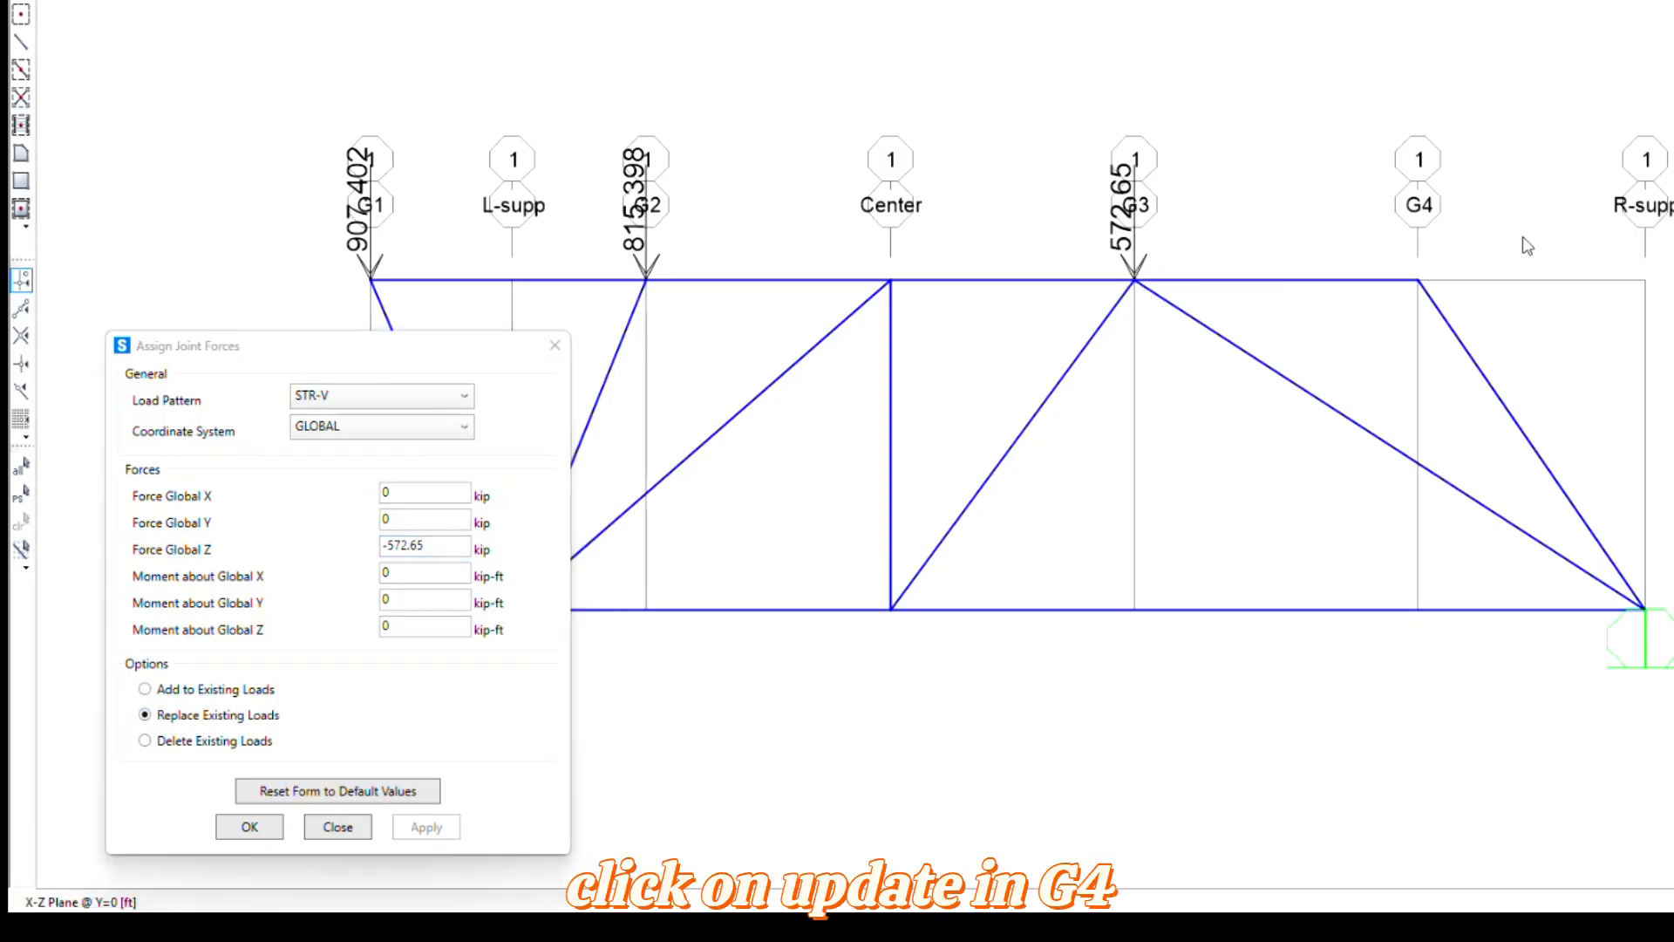
- Apply a Global Z force of -1005.778 kip to the top chord joint at G4 under STR-V and finish the force assignment
click(1417, 280)
click(446, 547)
key(BackSpace)
key(BackSpace)
key(BackSpace)
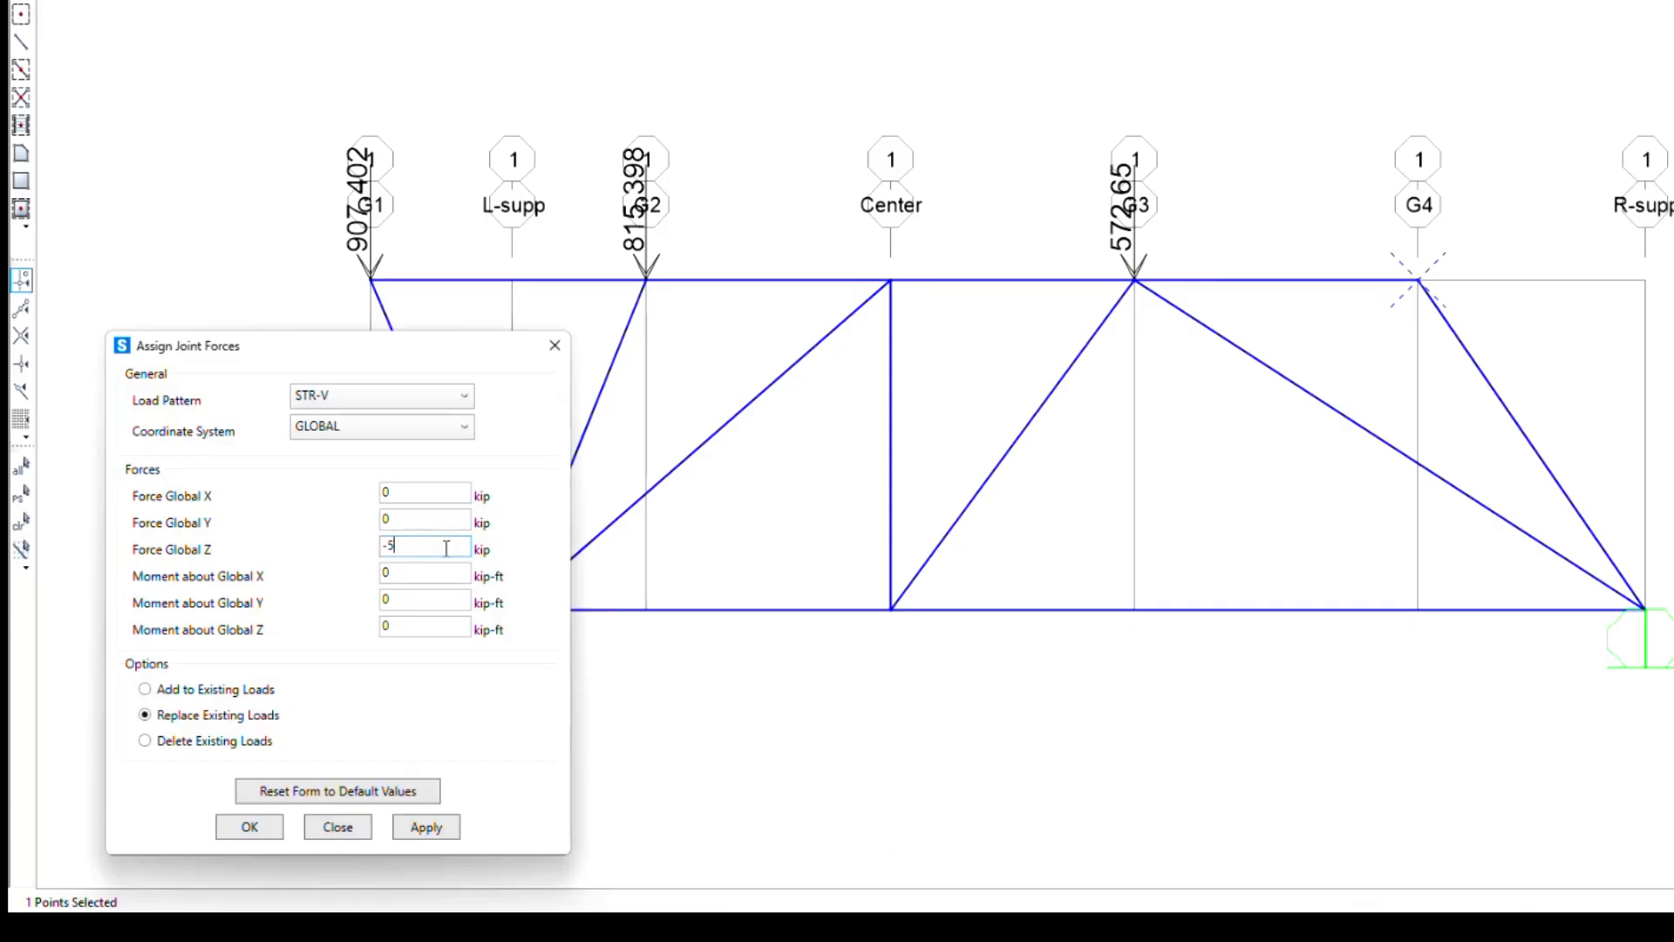
text(1005.778)
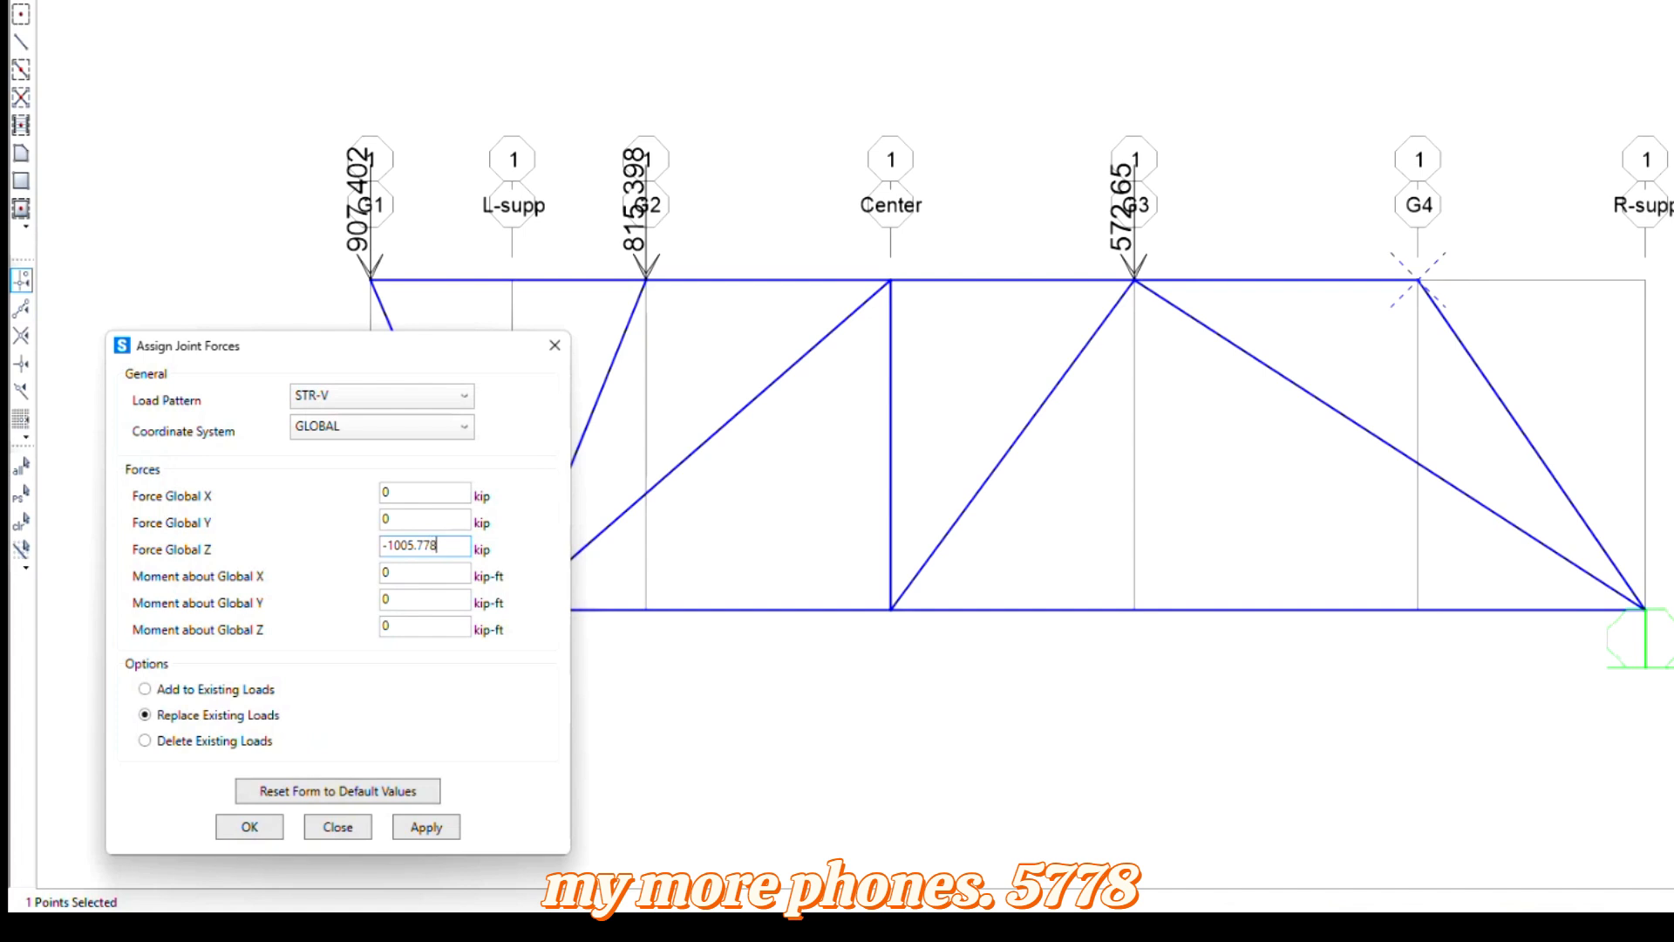
click(441, 835)
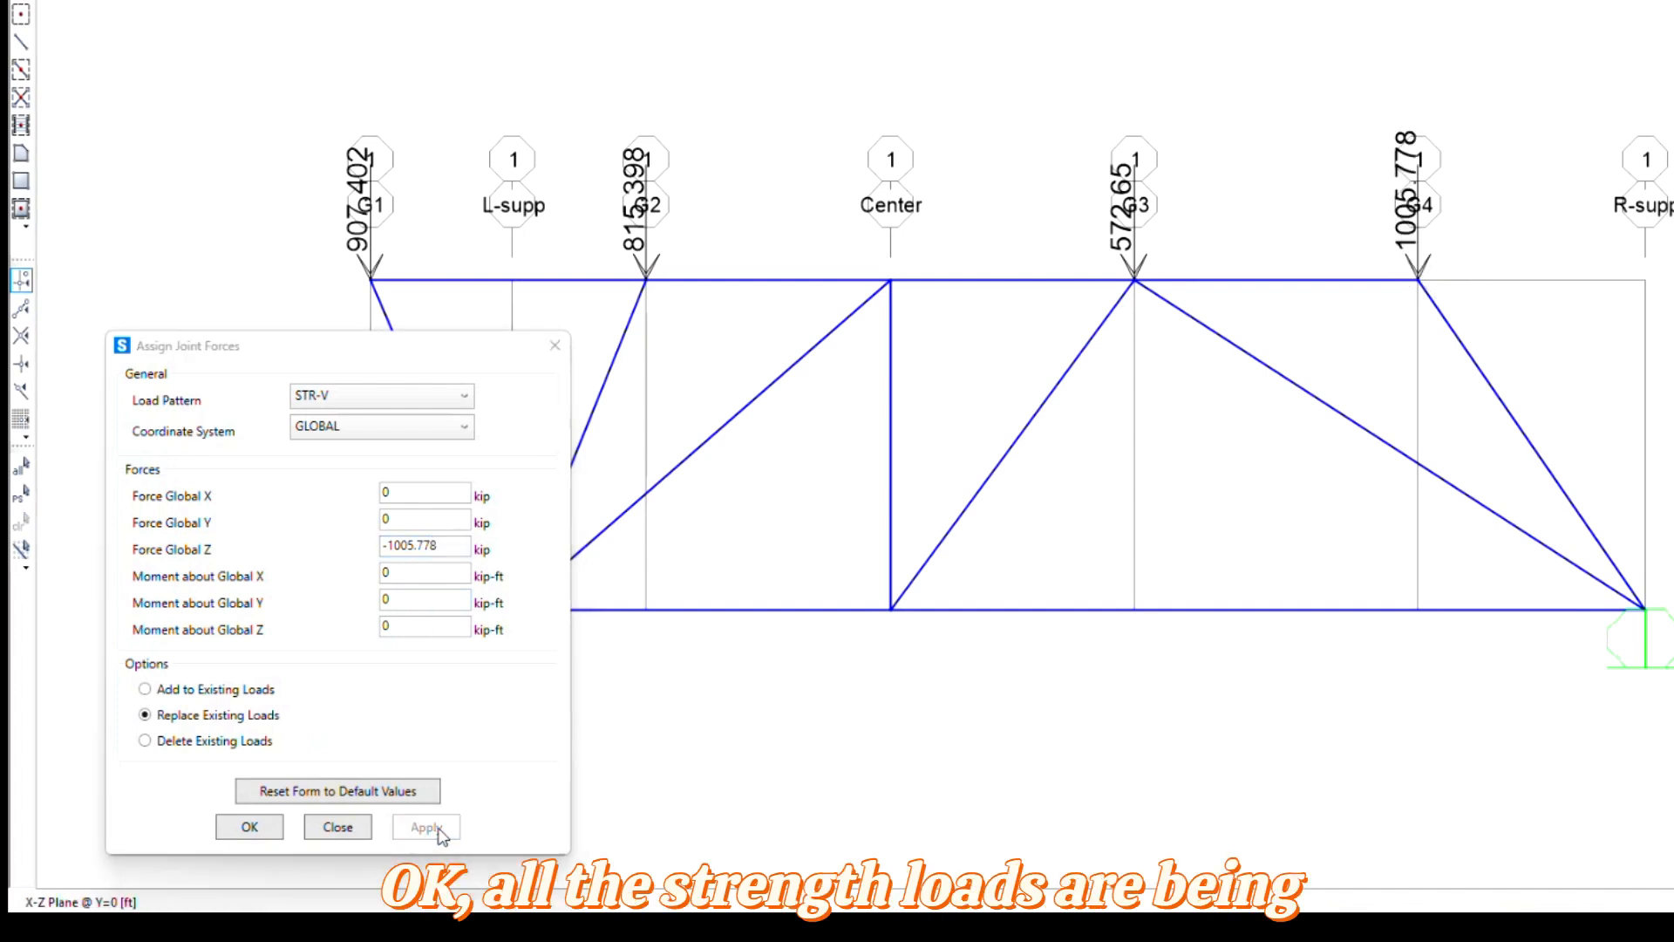
click(337, 827)
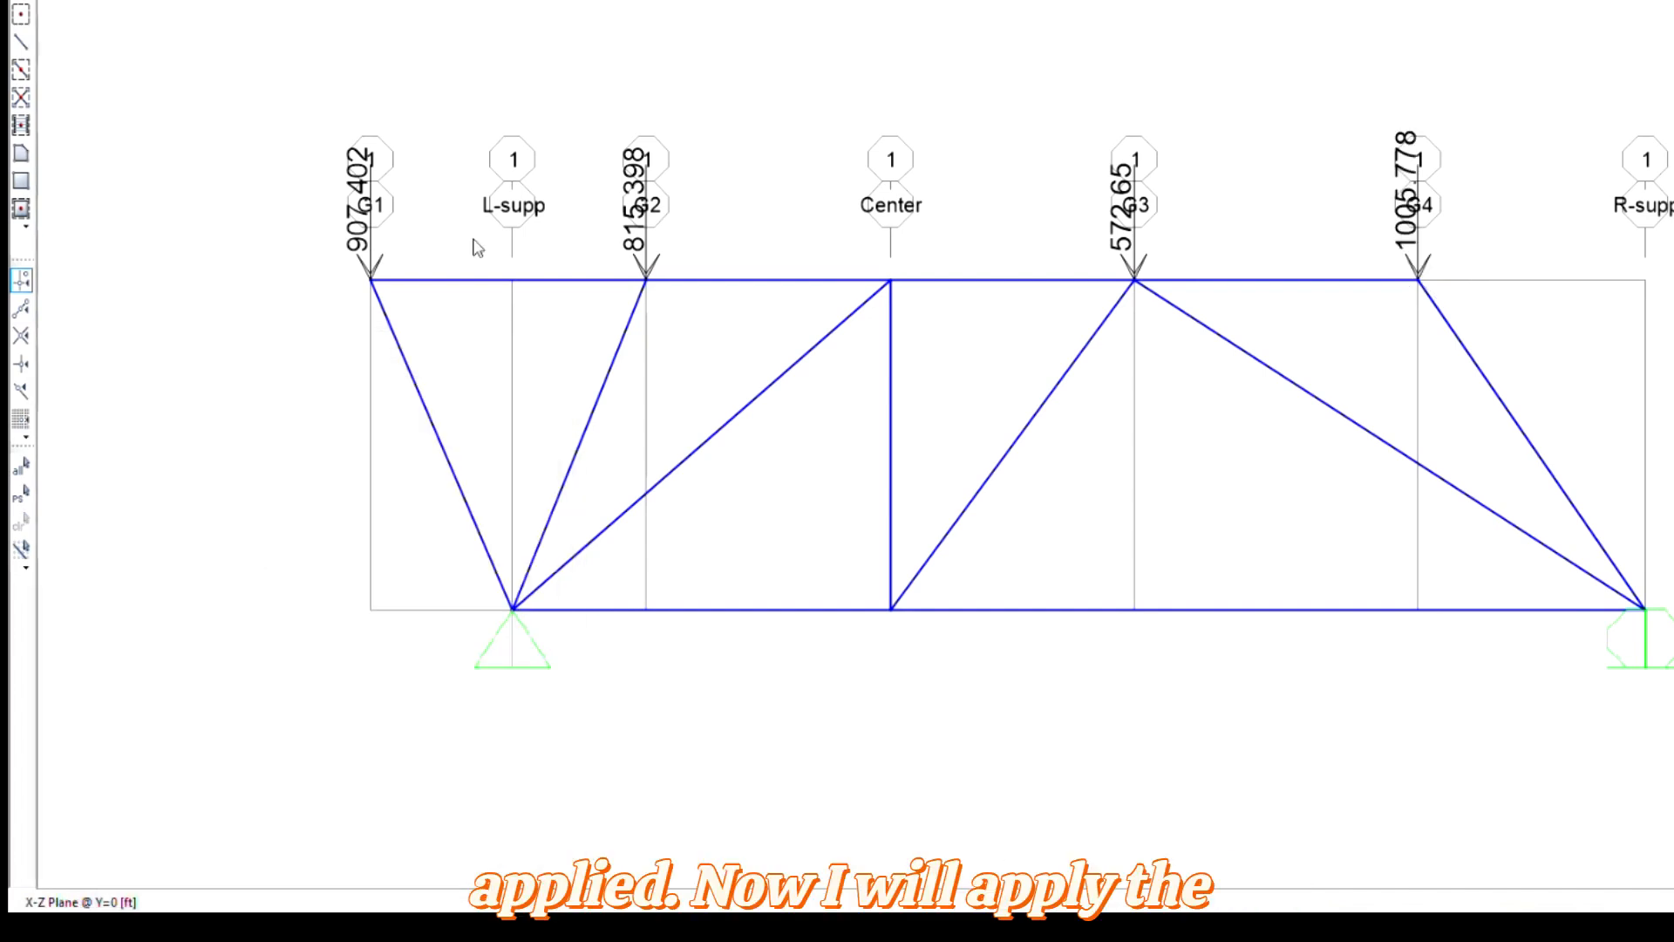
- Assign a Global Z joint force of -56.9 kip to all eight truss joints under the DW load pattern
click(372, 280)
click(646, 279)
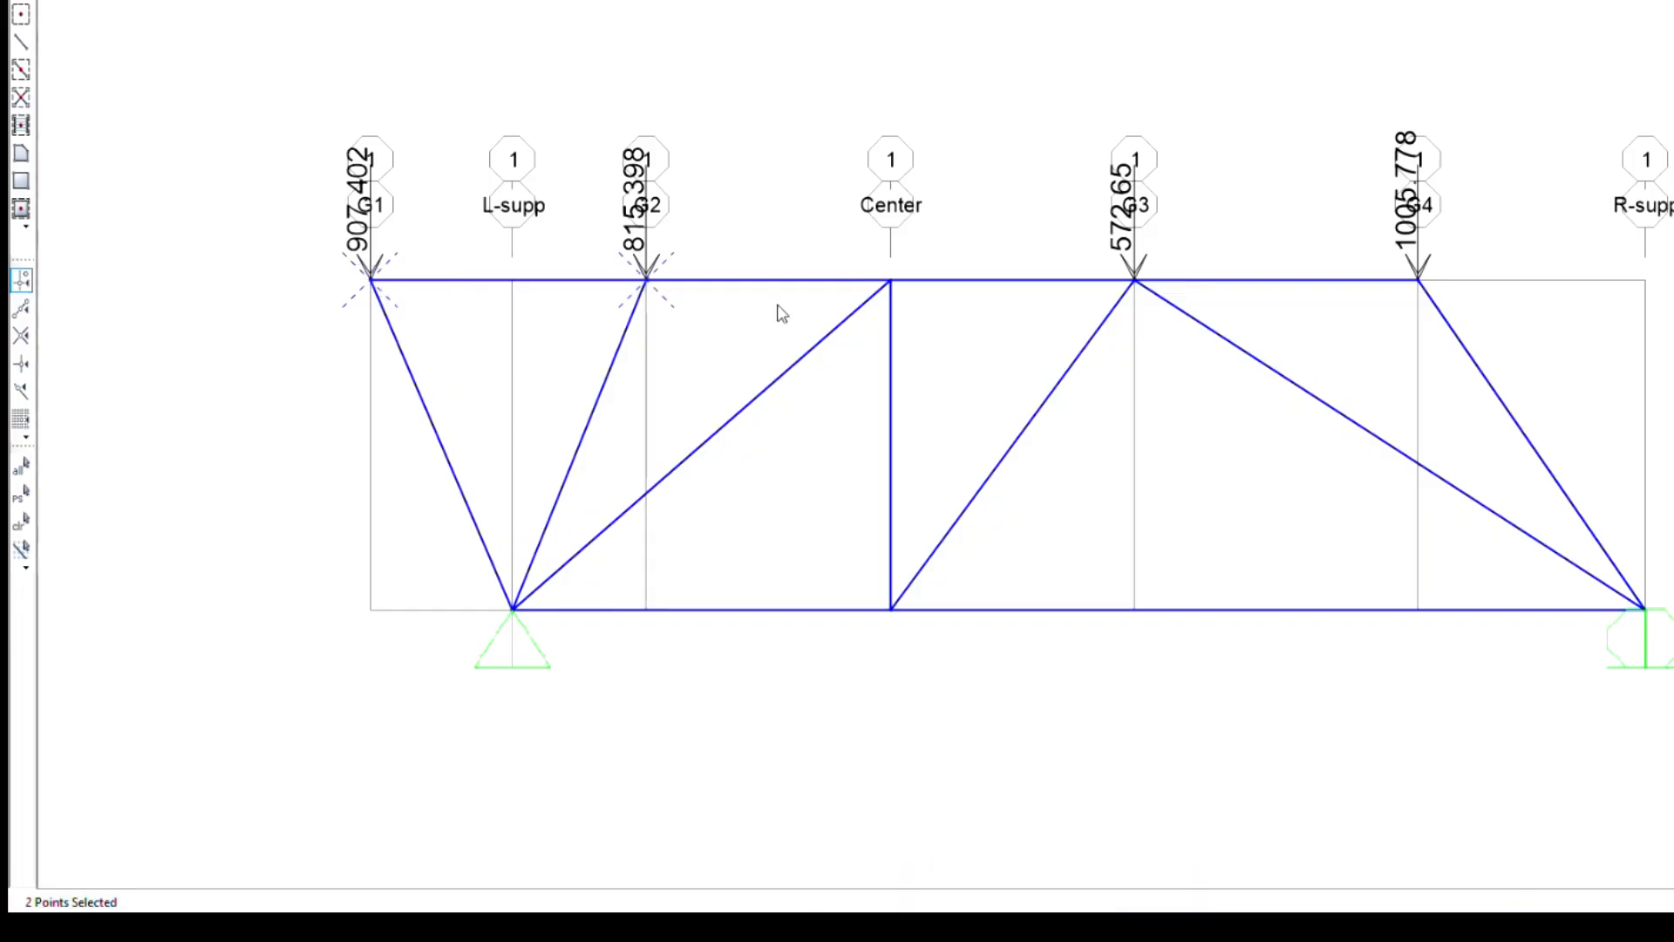
click(889, 280)
click(1134, 280)
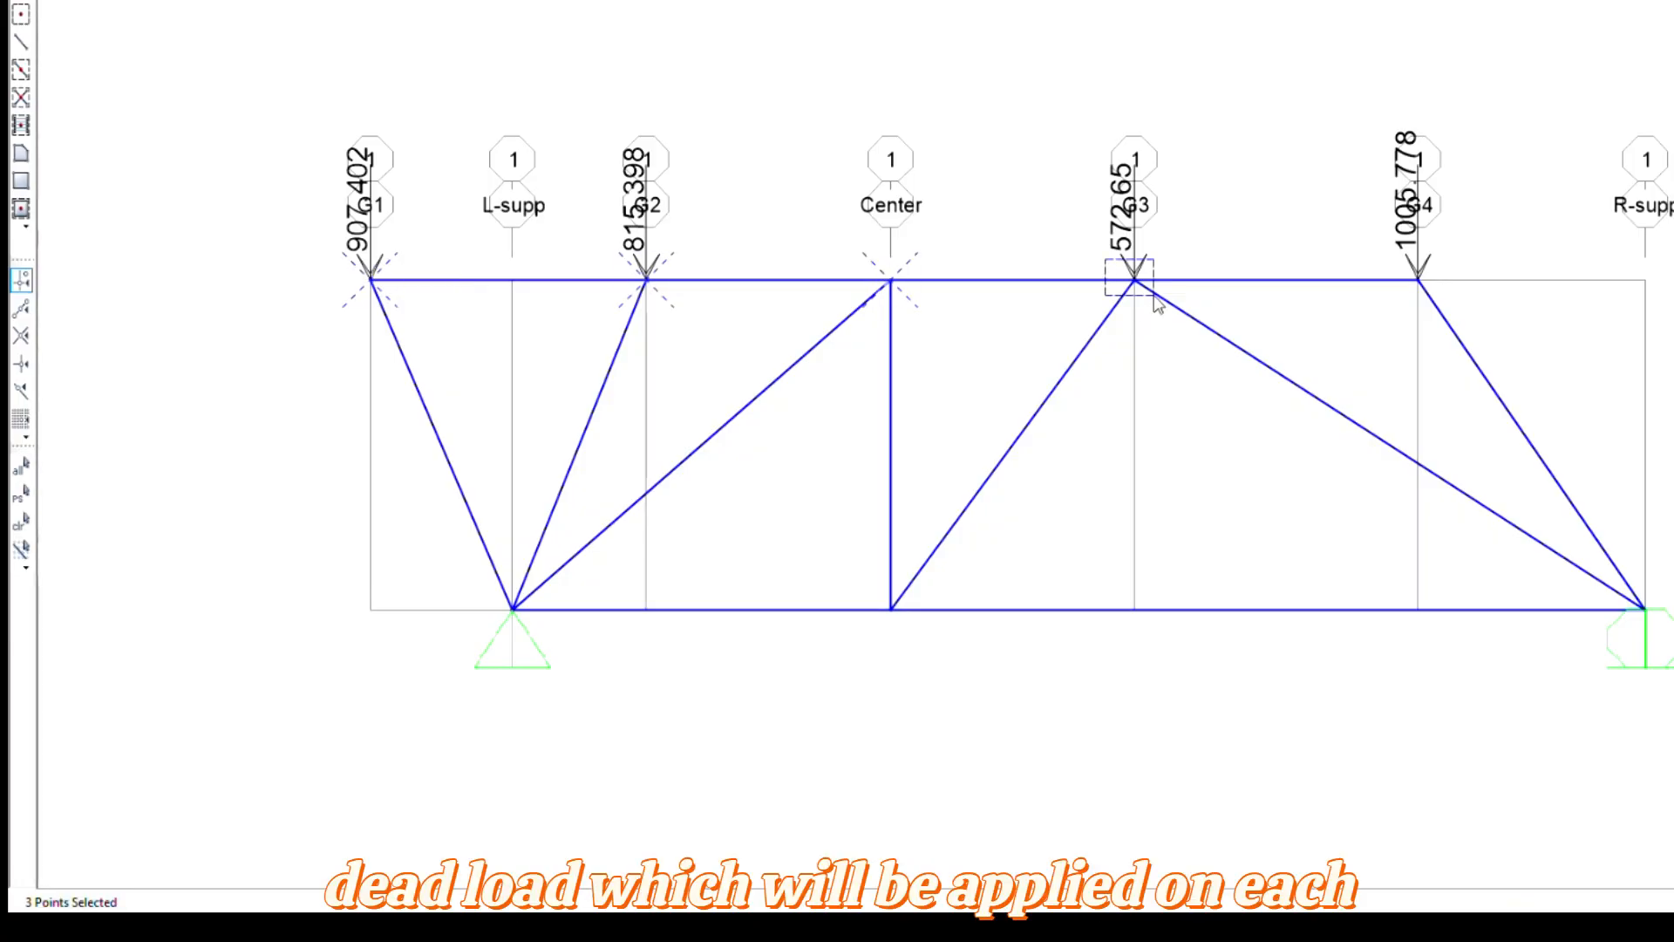
click(1417, 280)
drag(1602, 592, 1669, 624)
drag(863, 584, 914, 634)
drag(480, 588, 560, 639)
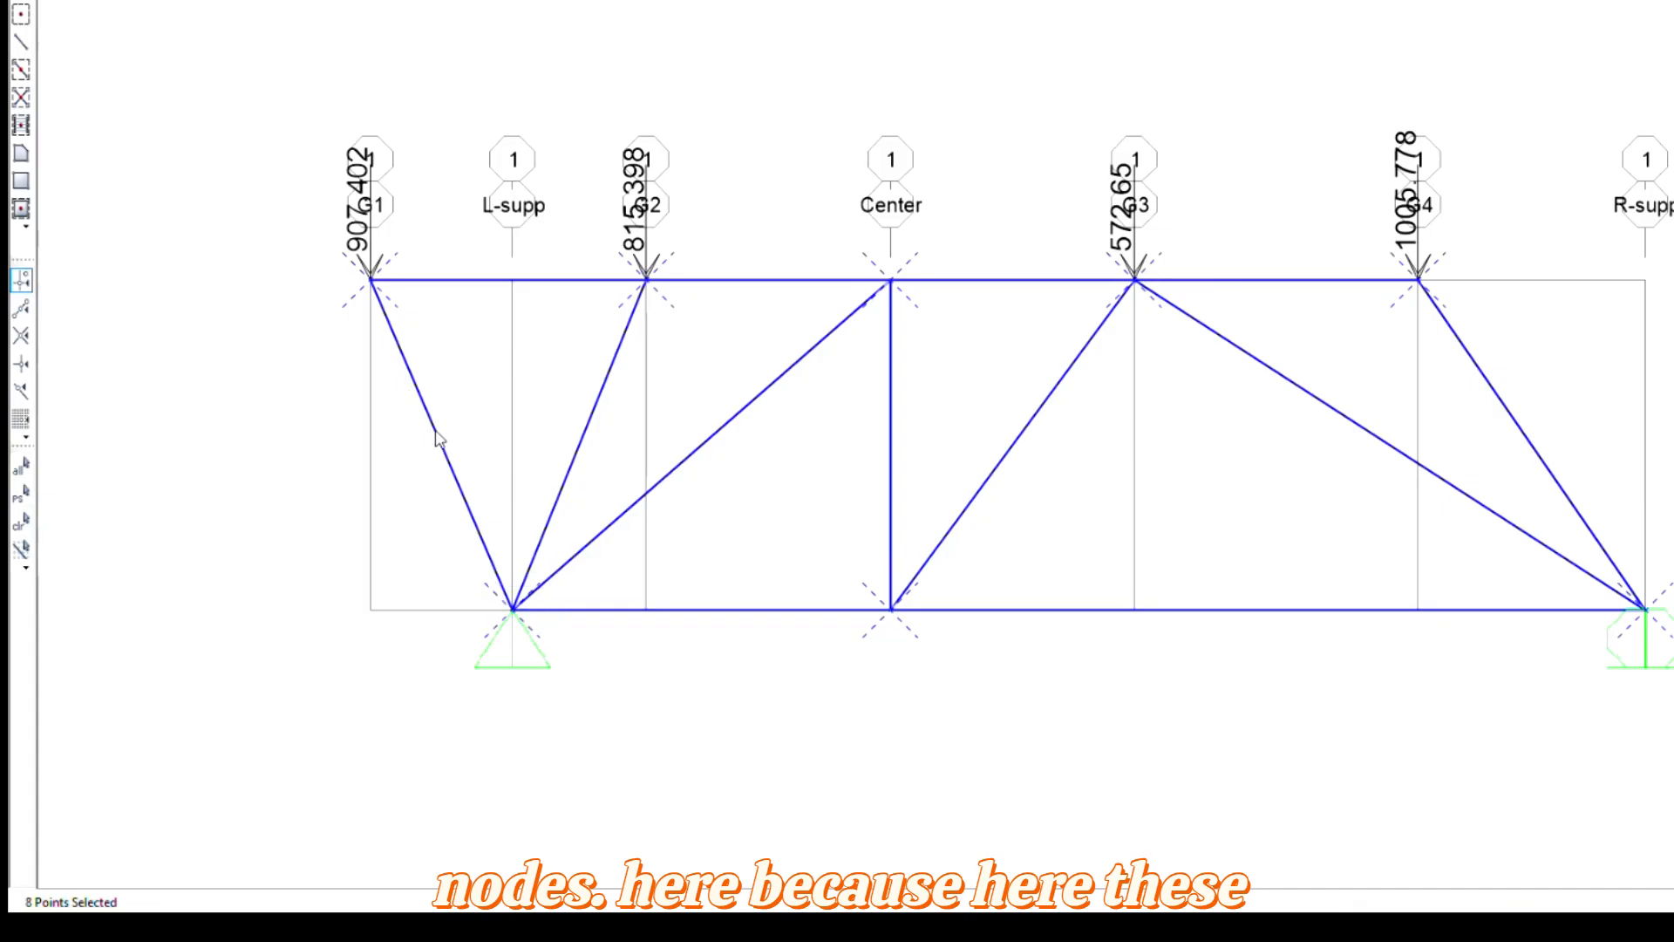
click(316, 0)
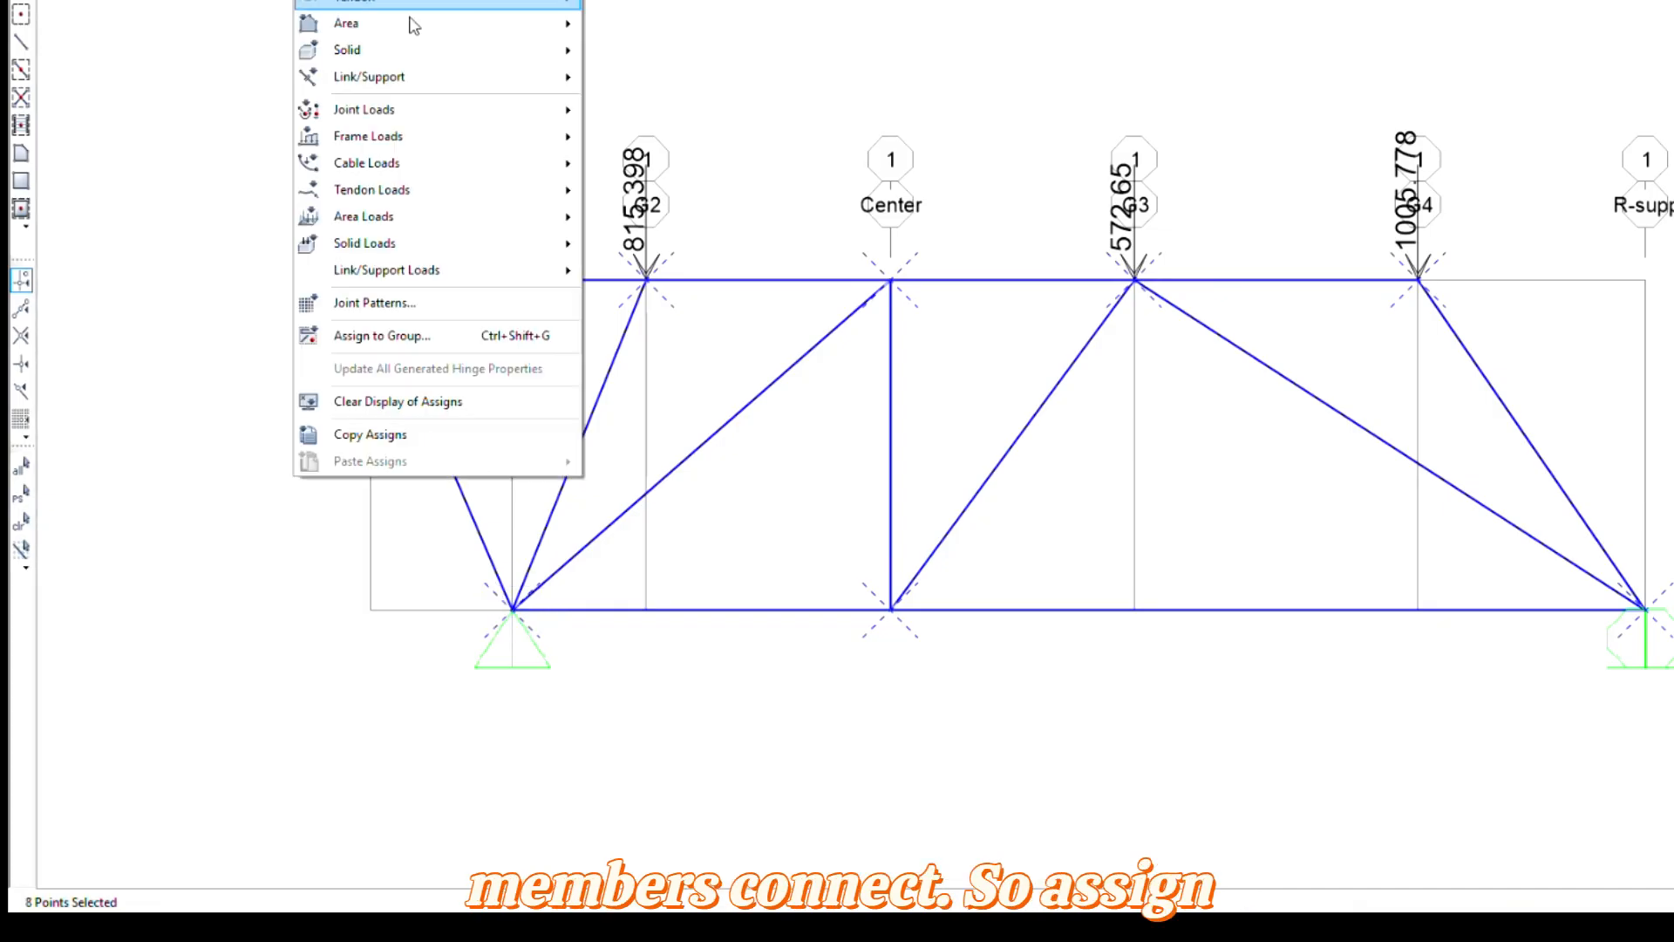
mouse_move(510, 116)
click(625, 112)
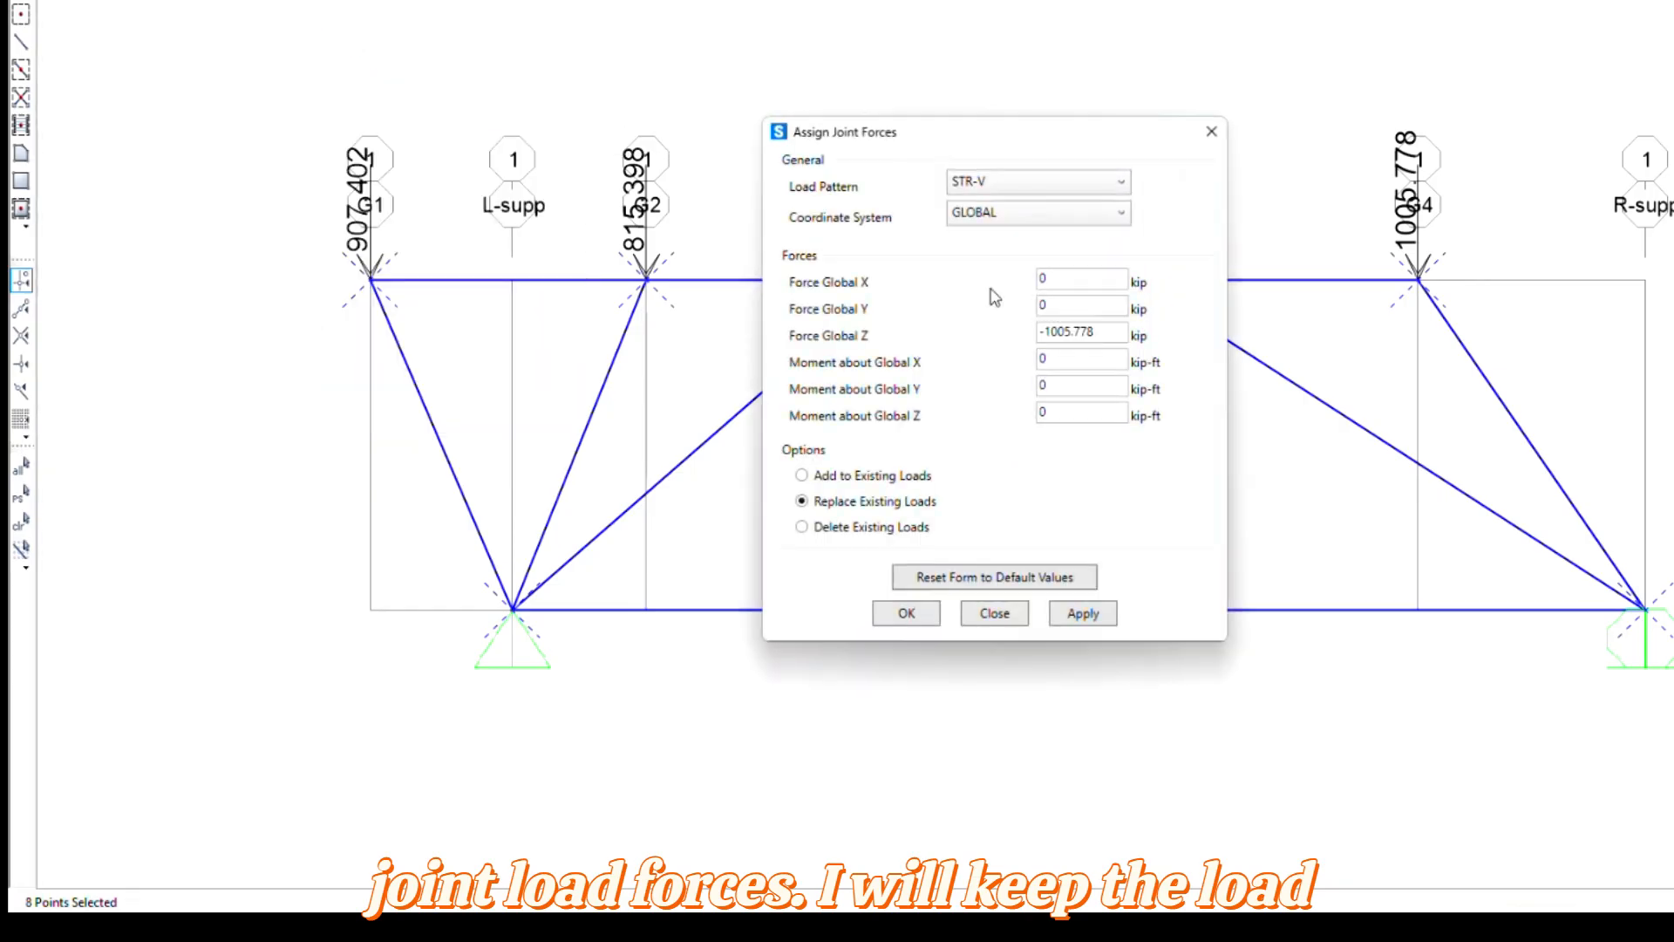
click(1053, 185)
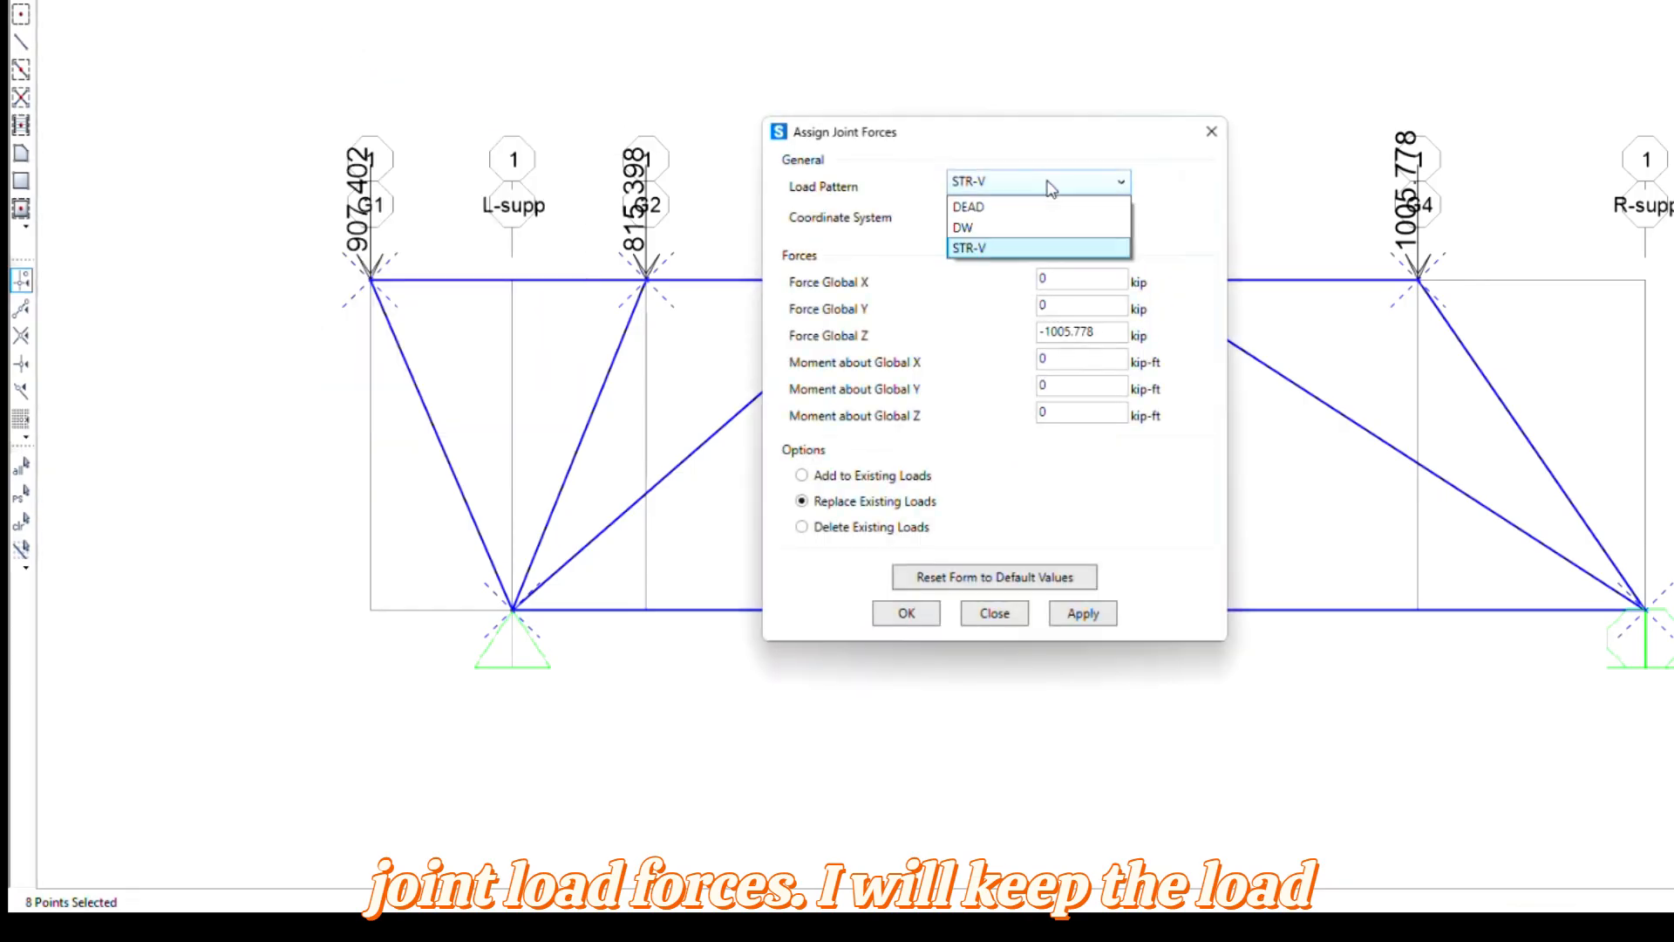
click(994, 229)
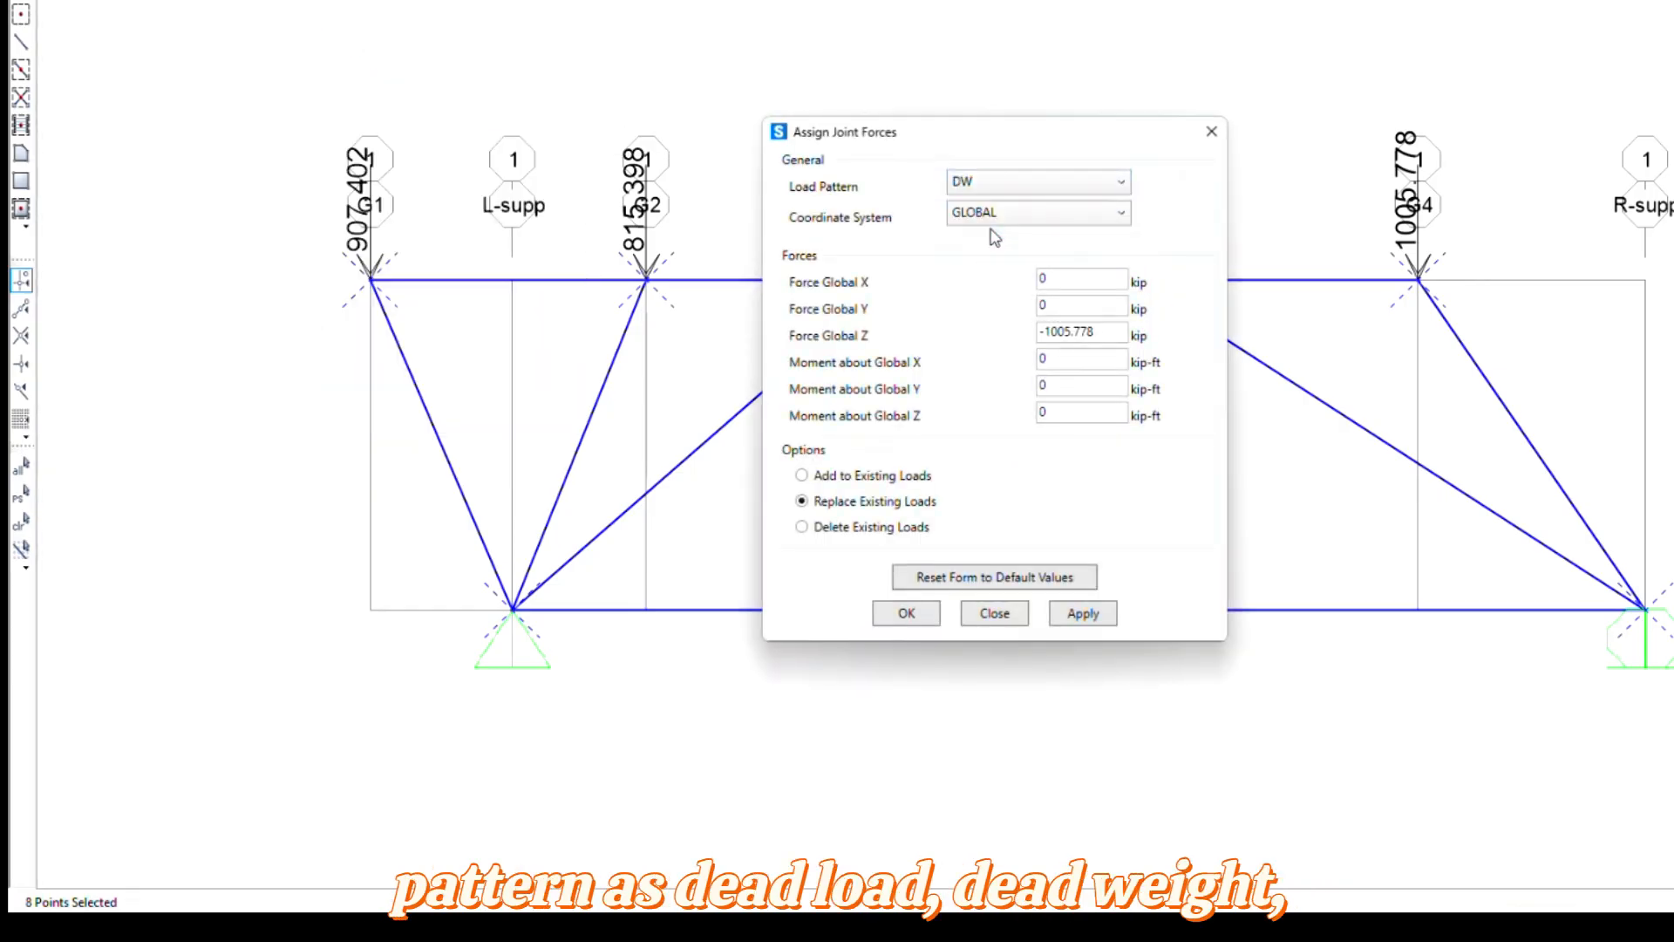
click(1107, 332)
key(BackSpace)
key(BackSpace)
key(BackSpace)
key(BackSpace)
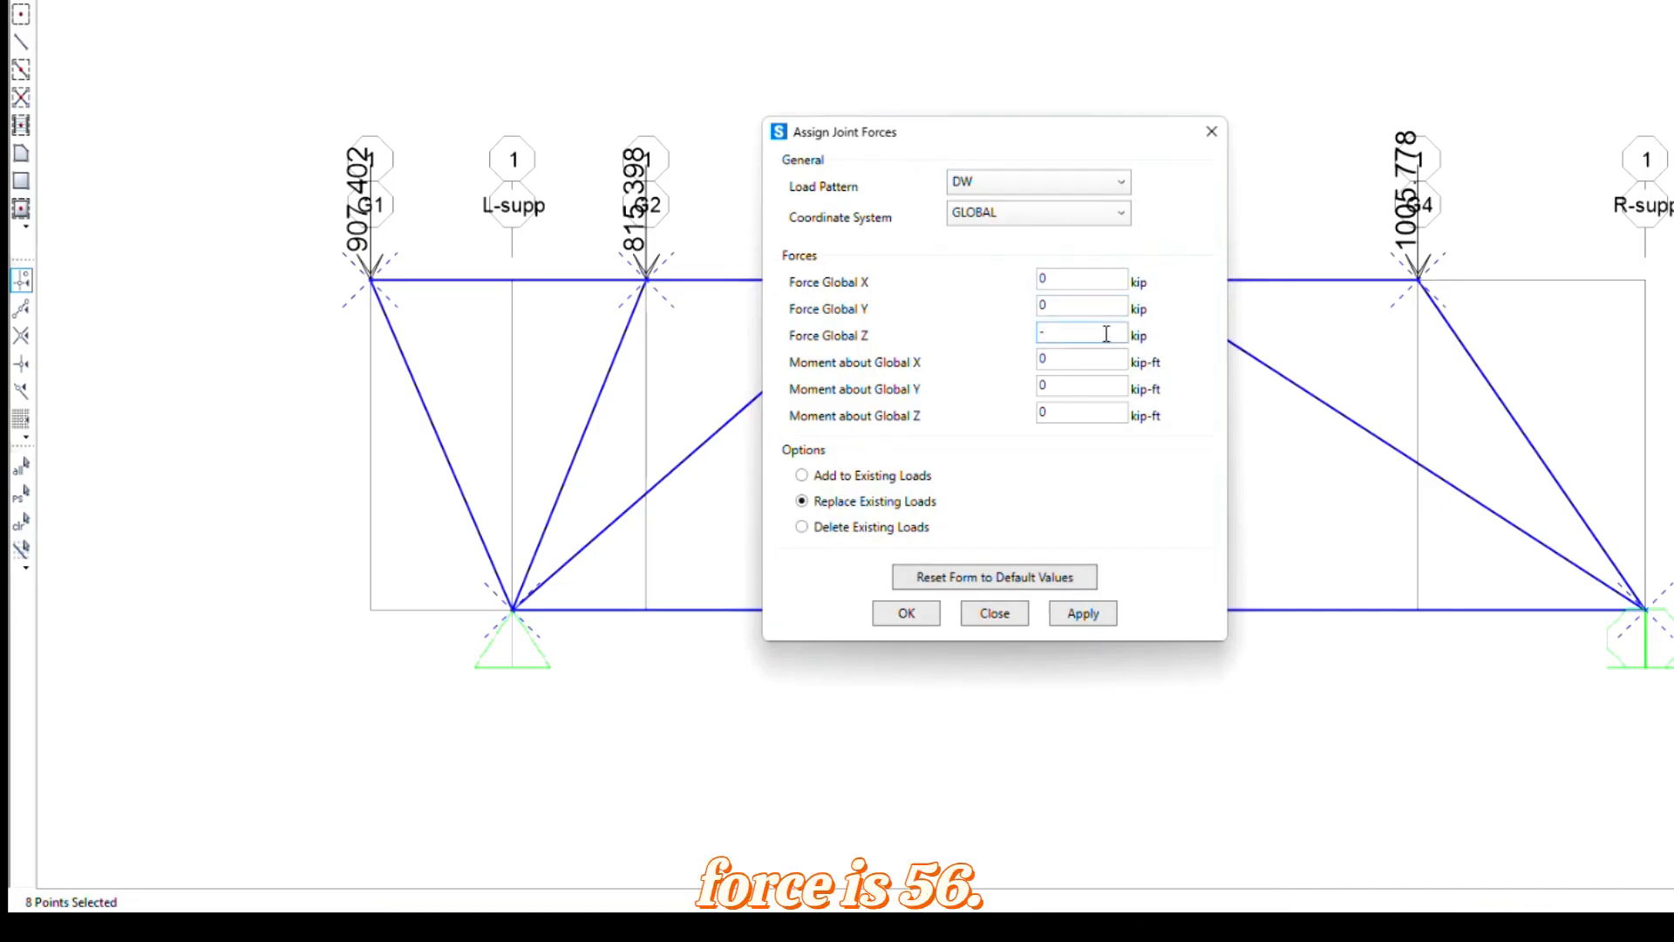
text(56.9)
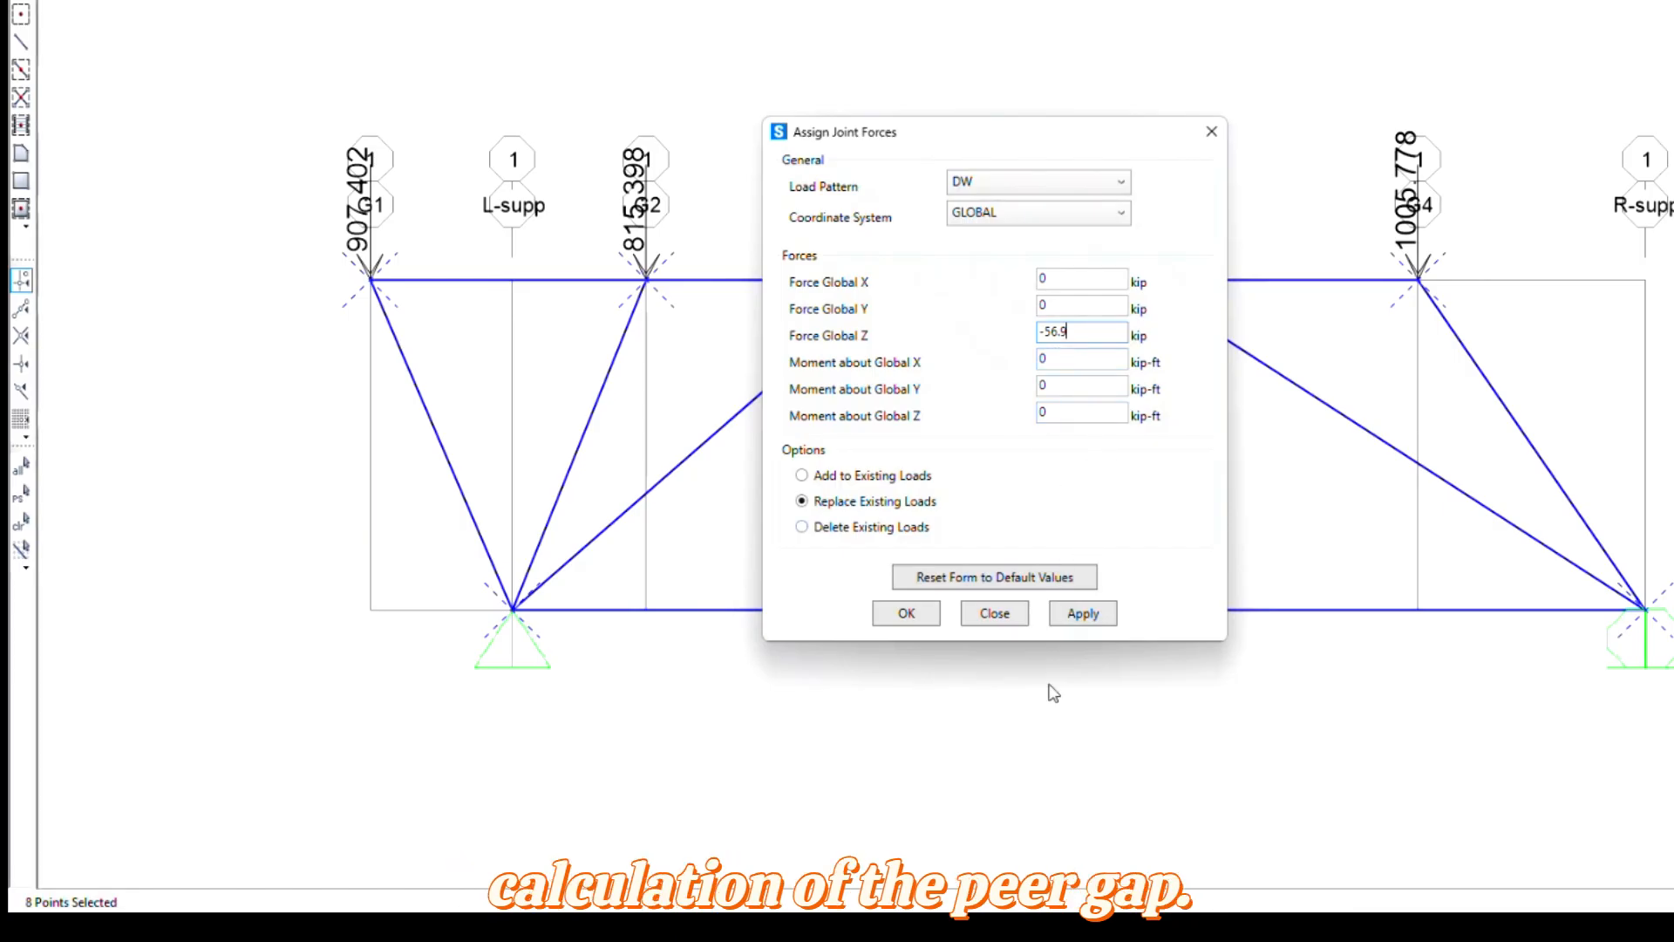
click(1092, 619)
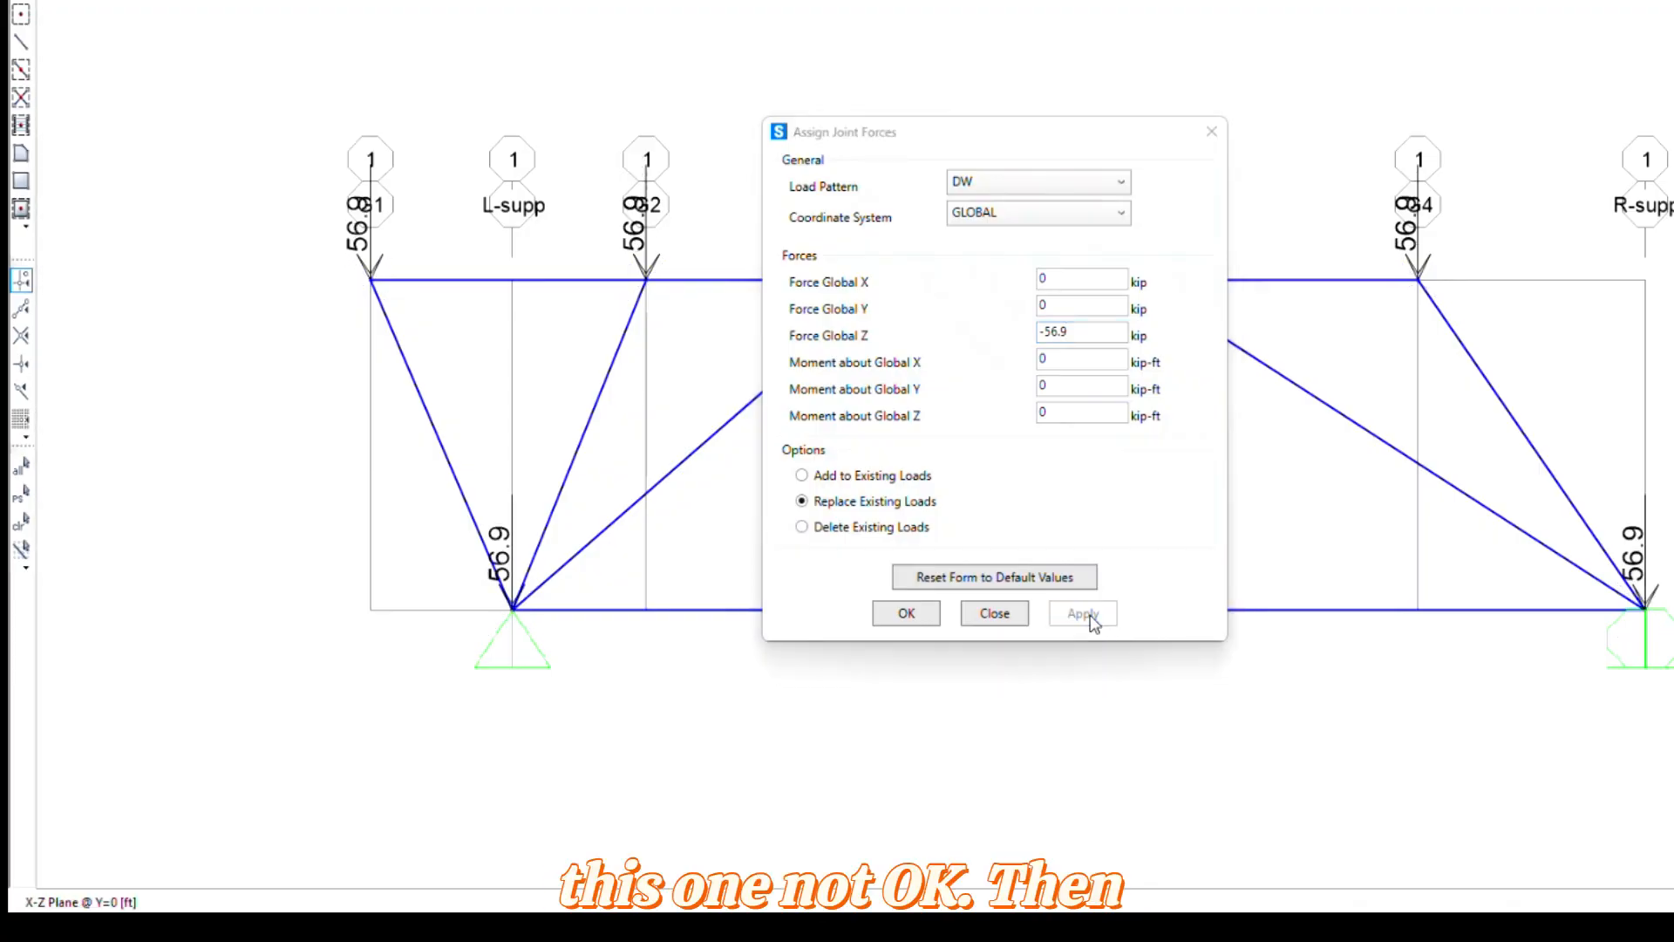
click(996, 615)
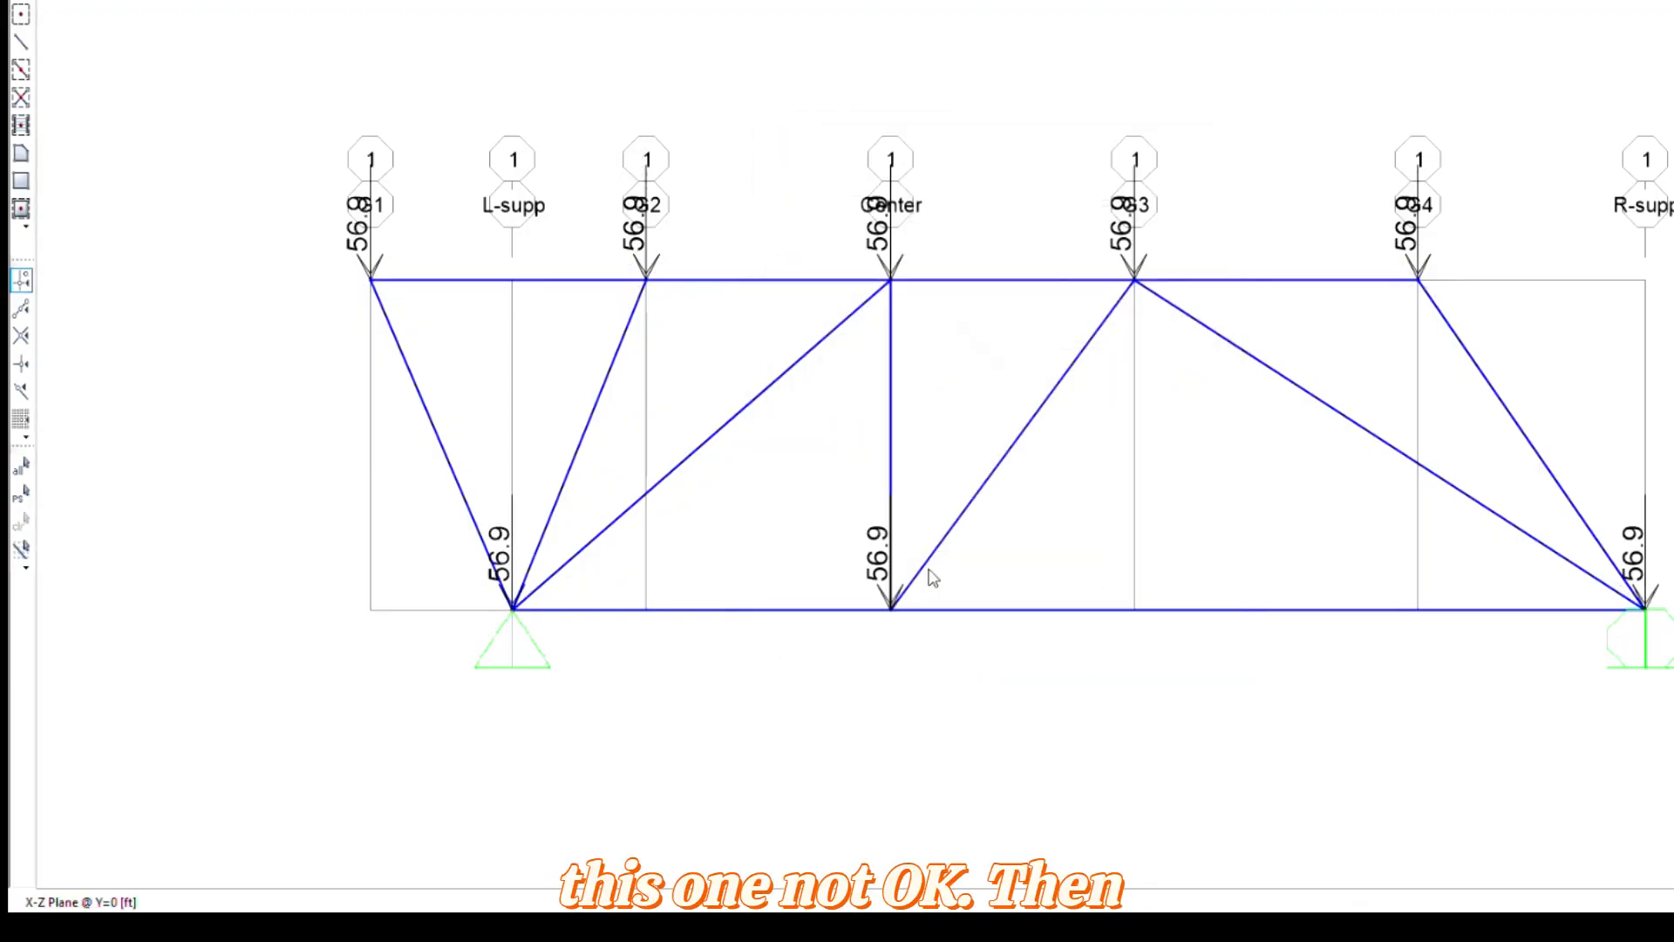
- Release Moment 22 and Moment 33 at both ends and Torsion at the start of every truss frame member
drag(334, 261, 1668, 688)
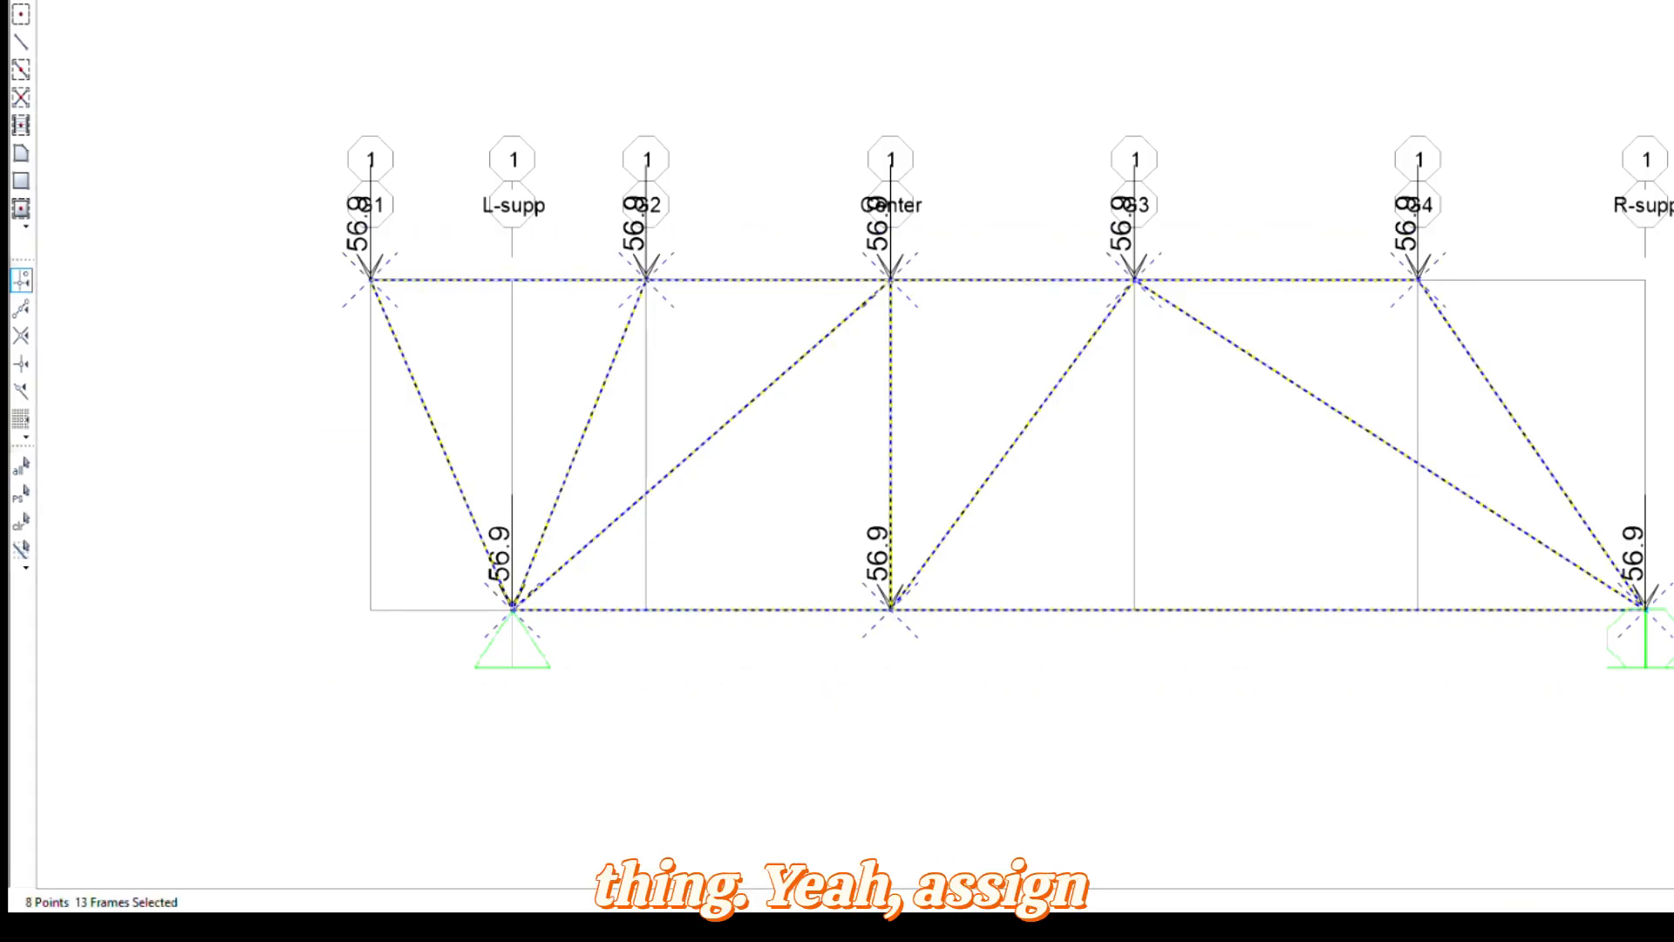
click(316, 0)
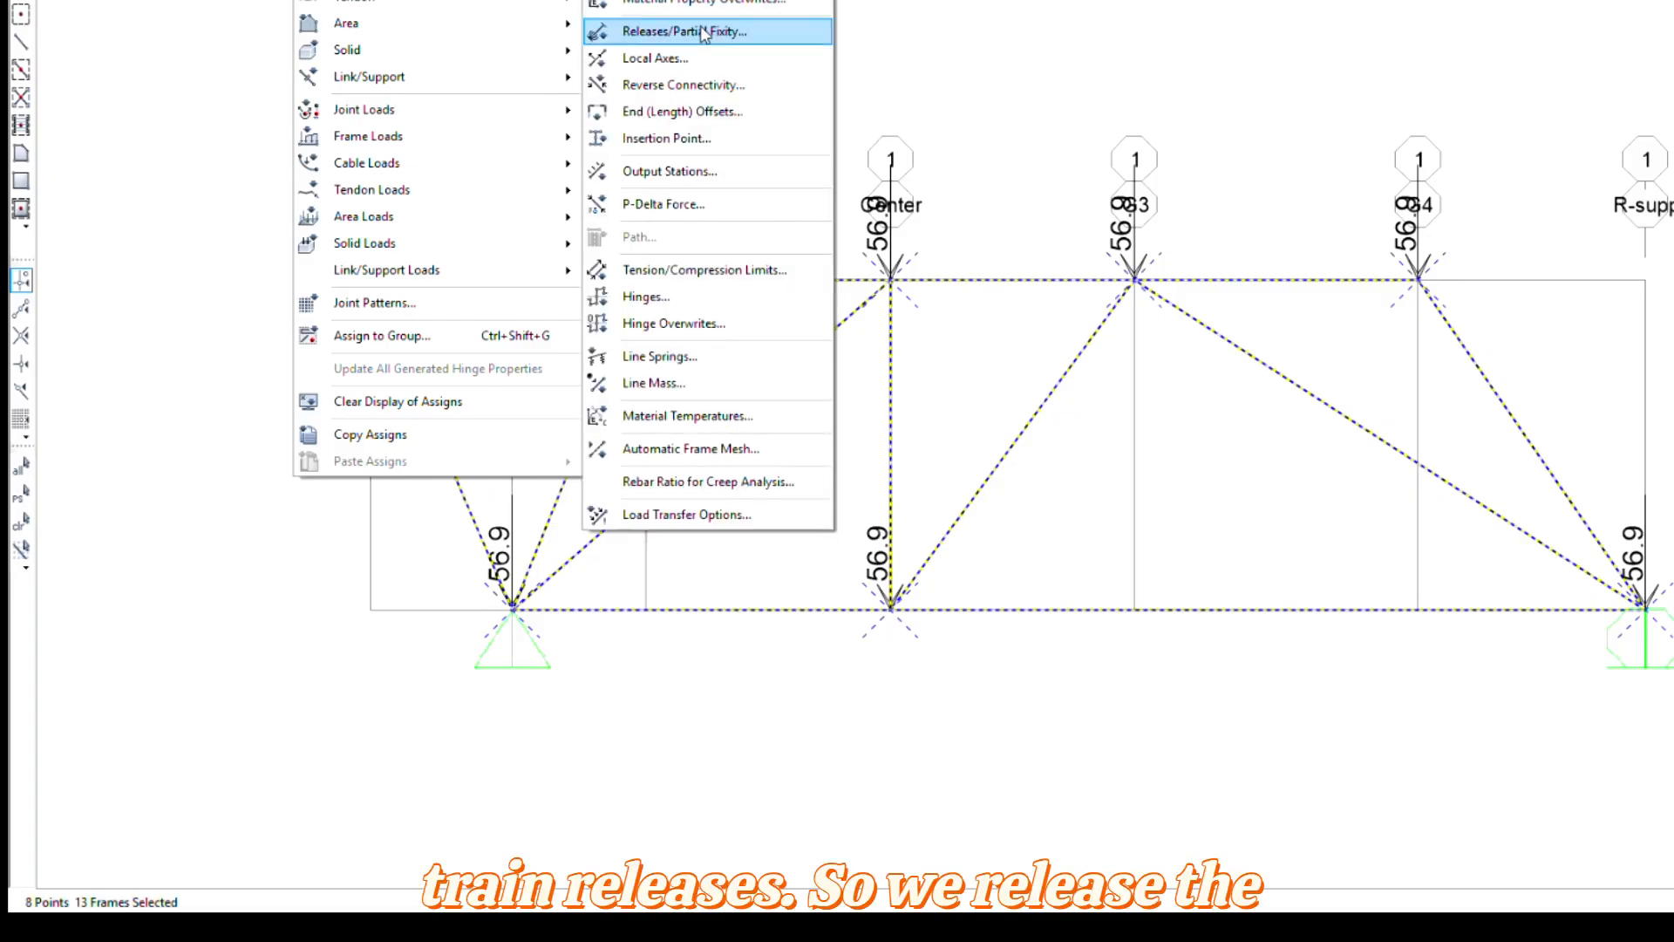
click(700, 33)
drag(944, 187, 1042, 144)
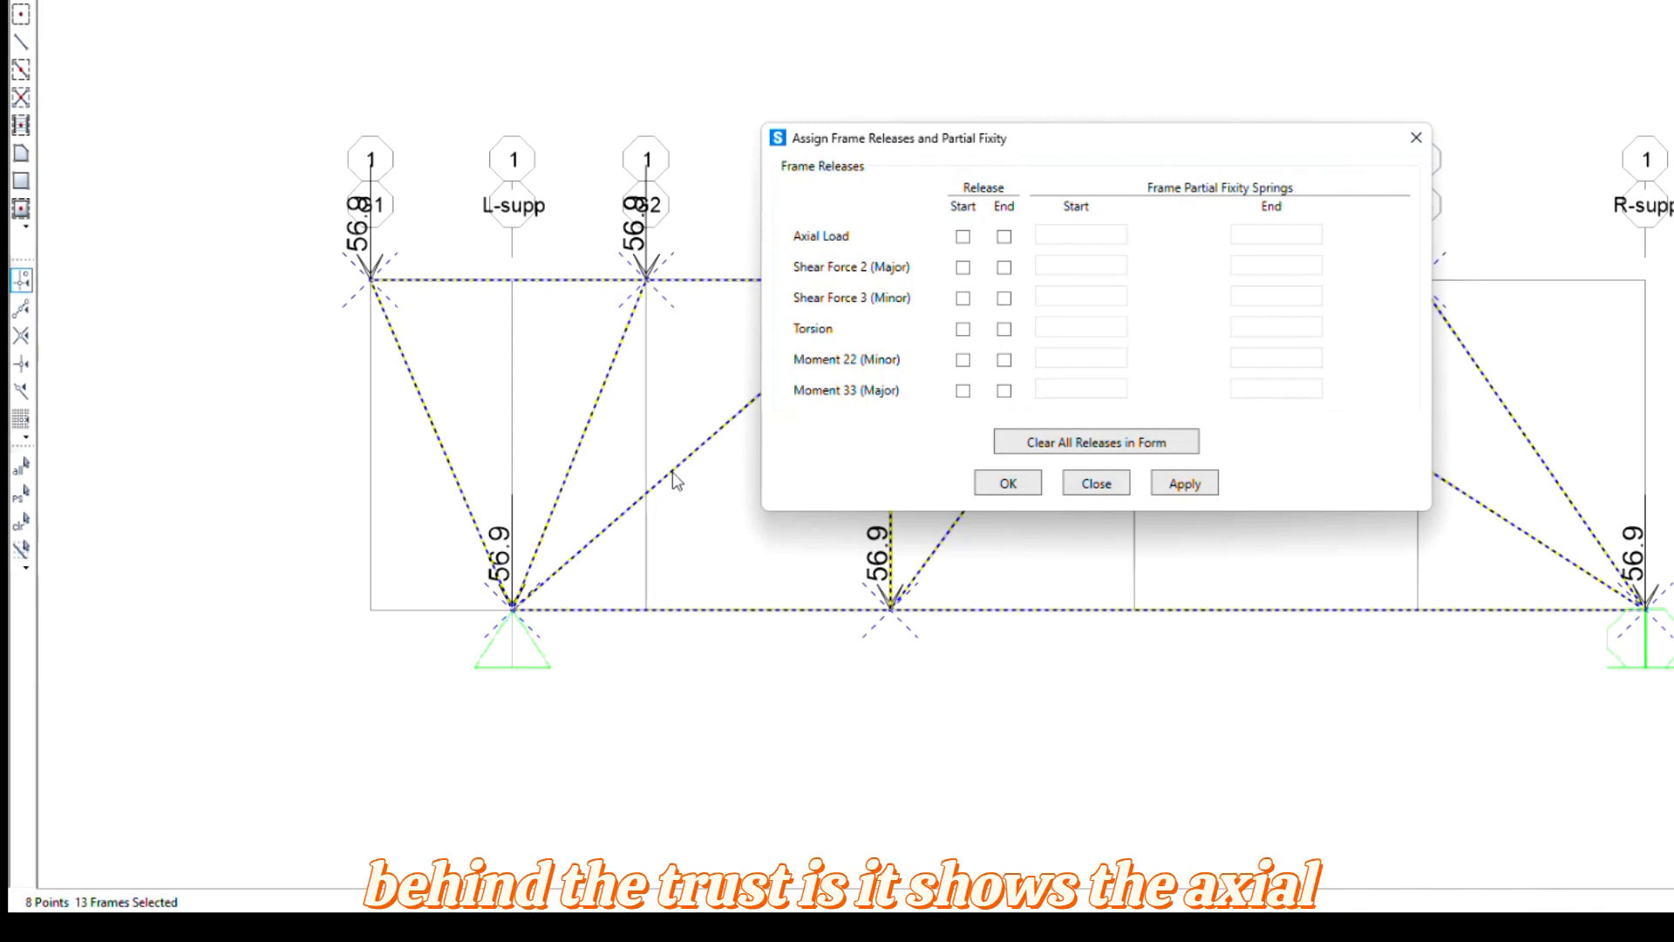
click(963, 390)
click(1004, 390)
click(963, 360)
click(1004, 359)
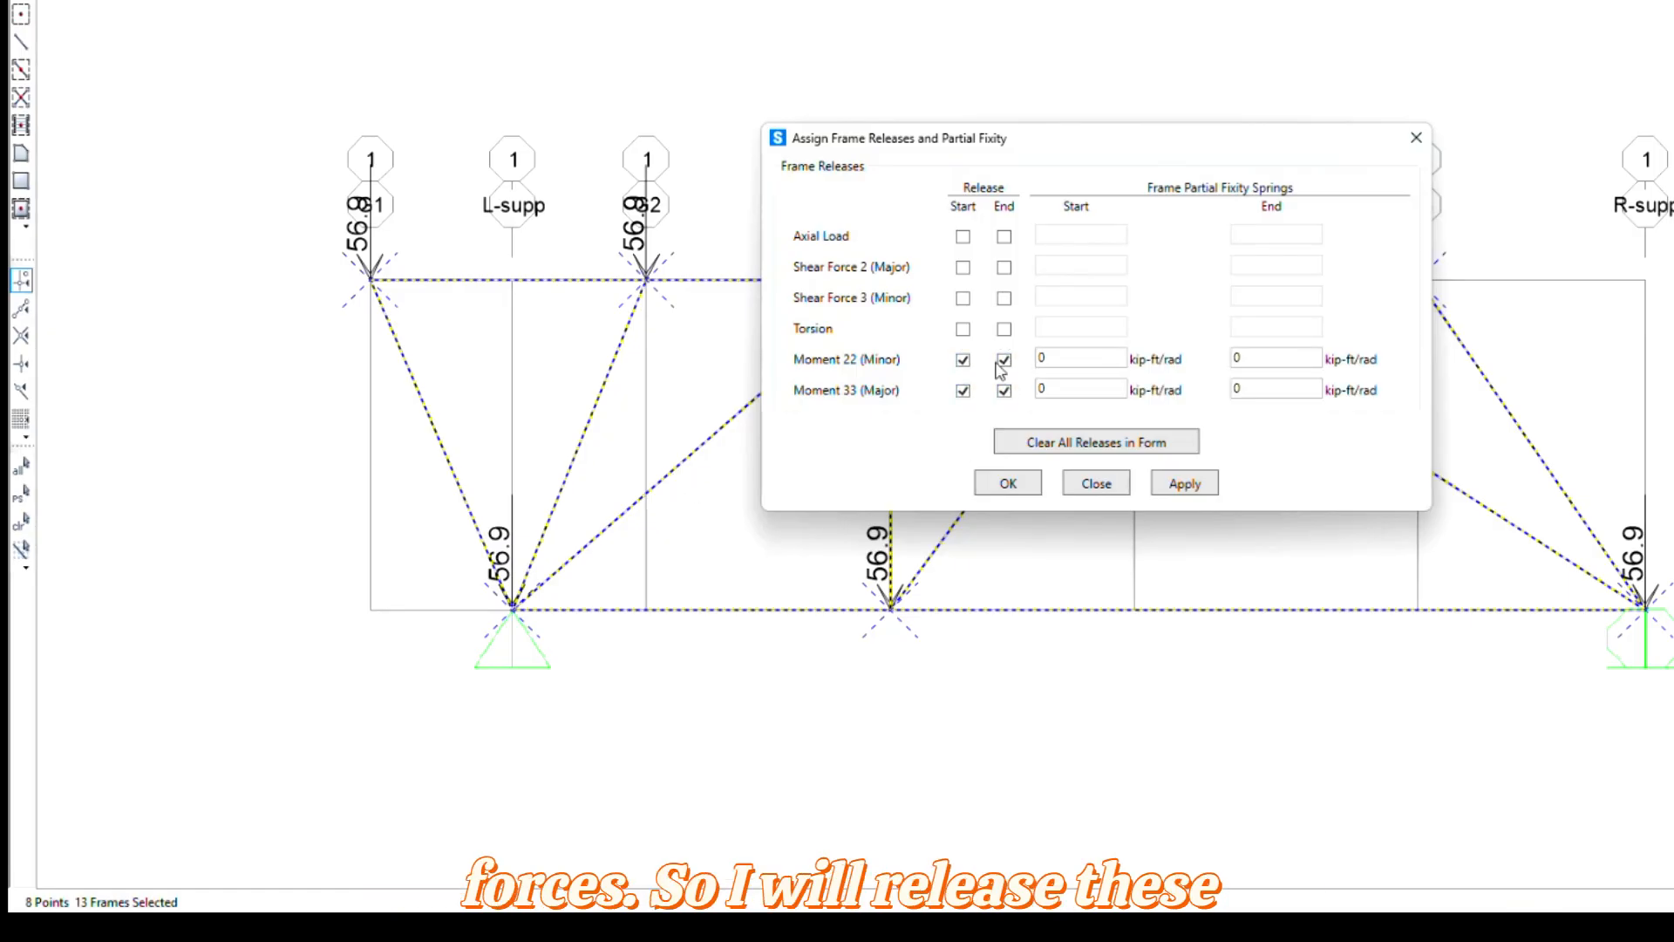
click(962, 329)
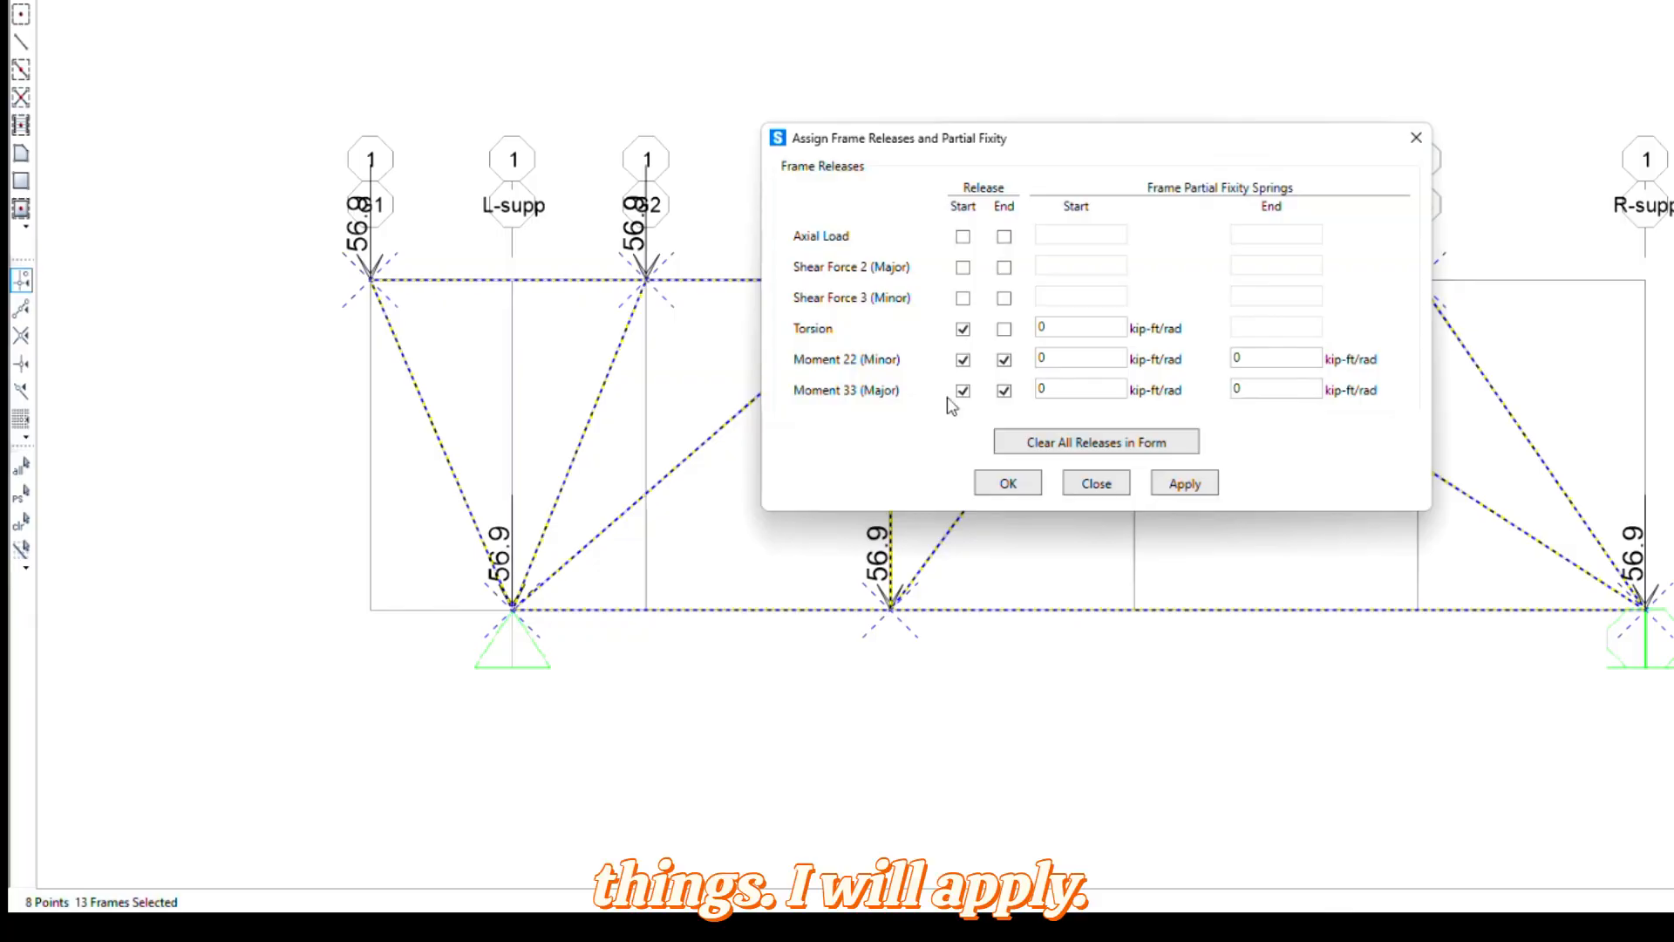
click(1184, 483)
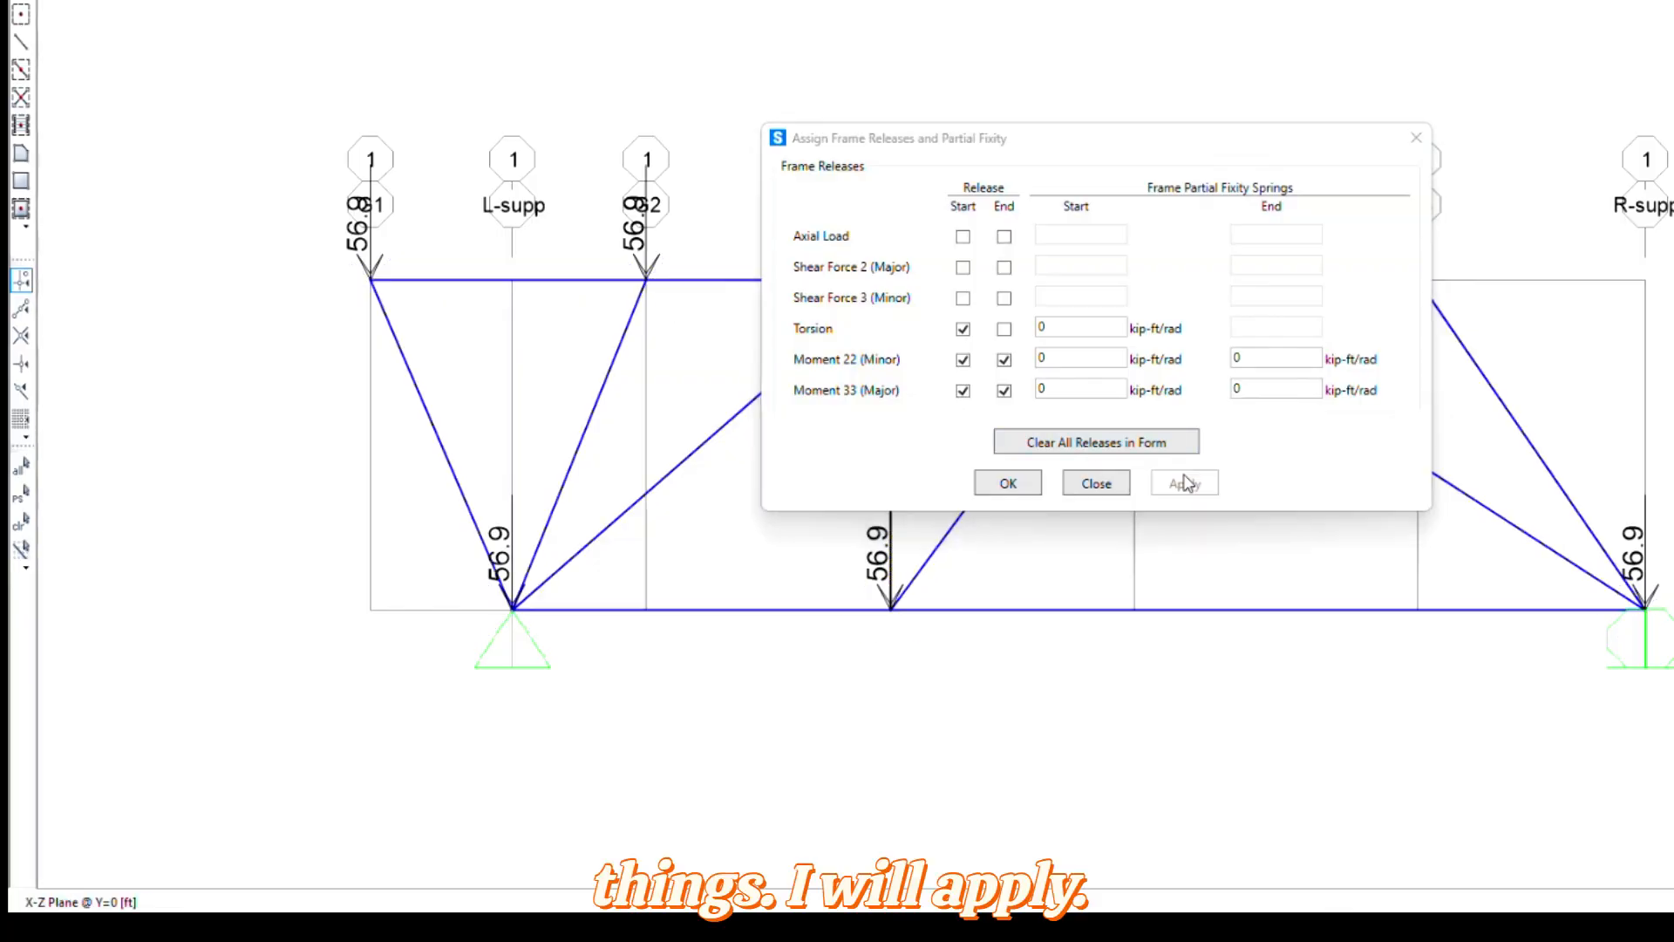
click(1096, 483)
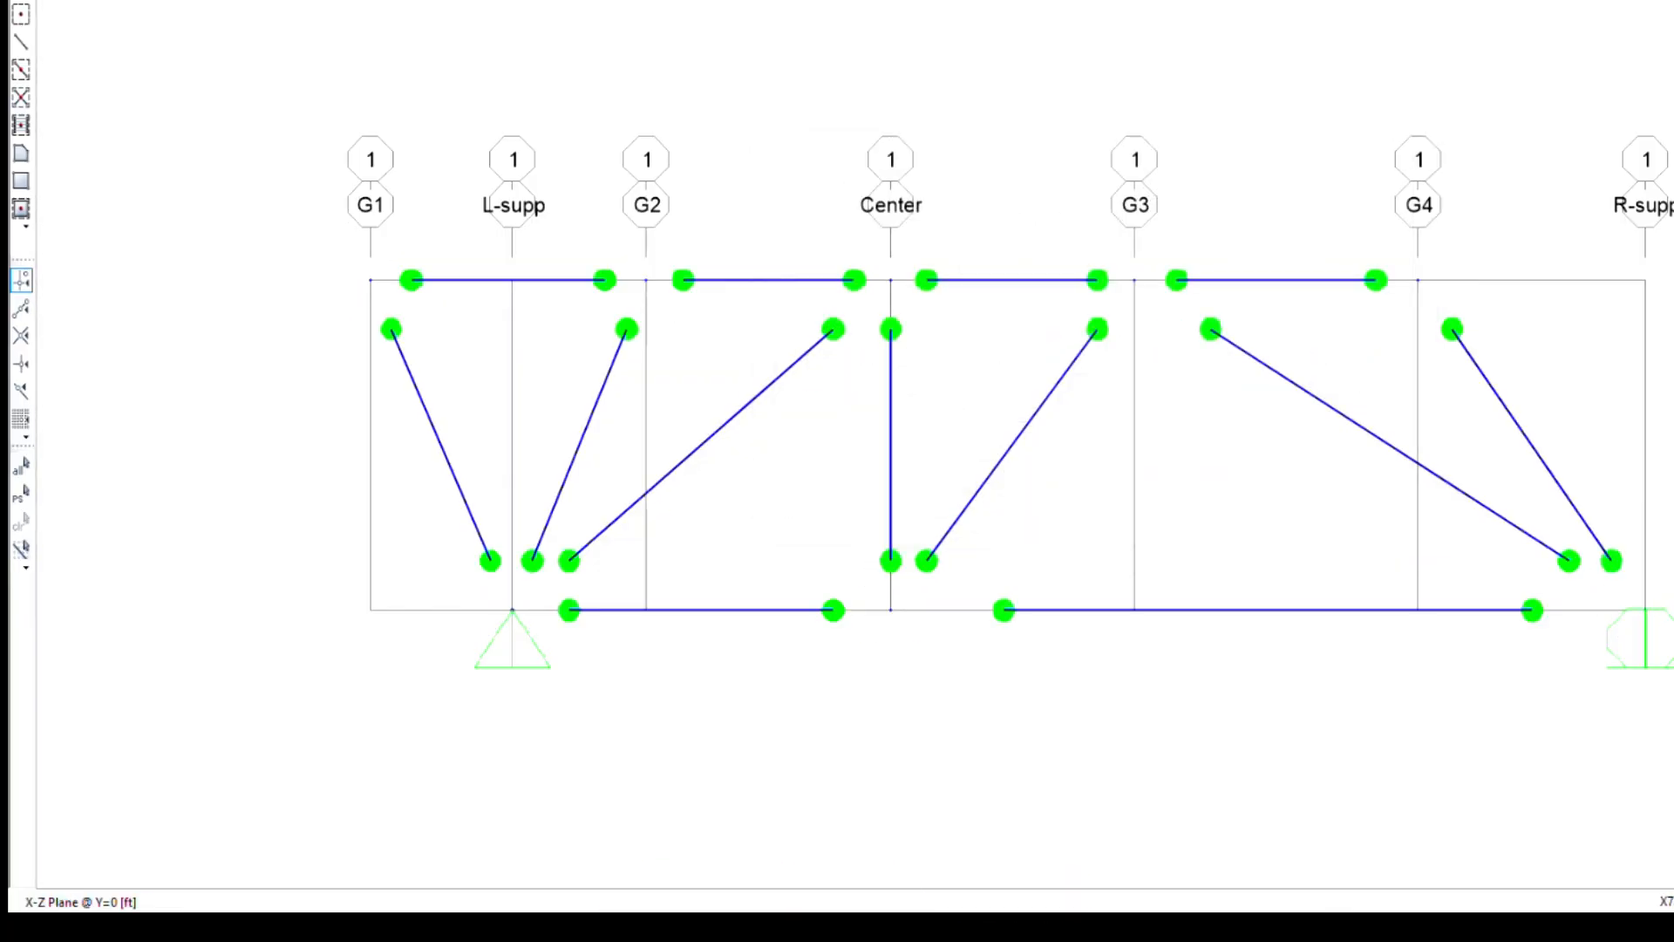
- Restore the plain model display and check the DW and STR-V loads with active structures and loads shown from the load case tree
click(427, 0)
click(497, 0)
middle_drag(797, 233, 821, 227)
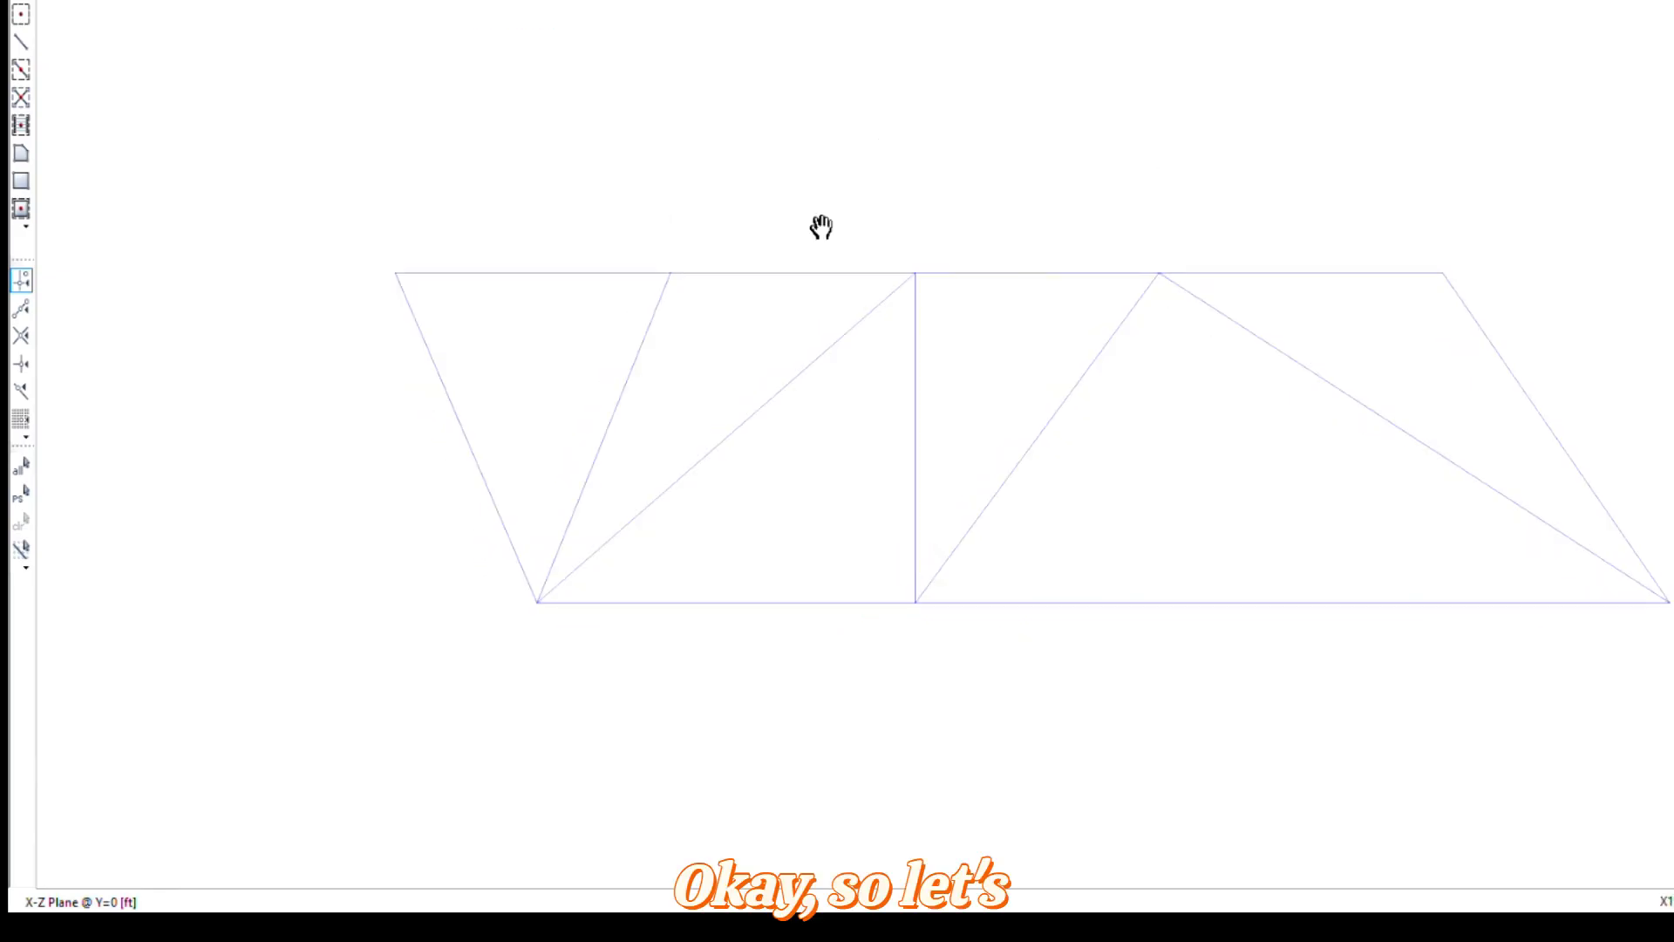
click(427, 0)
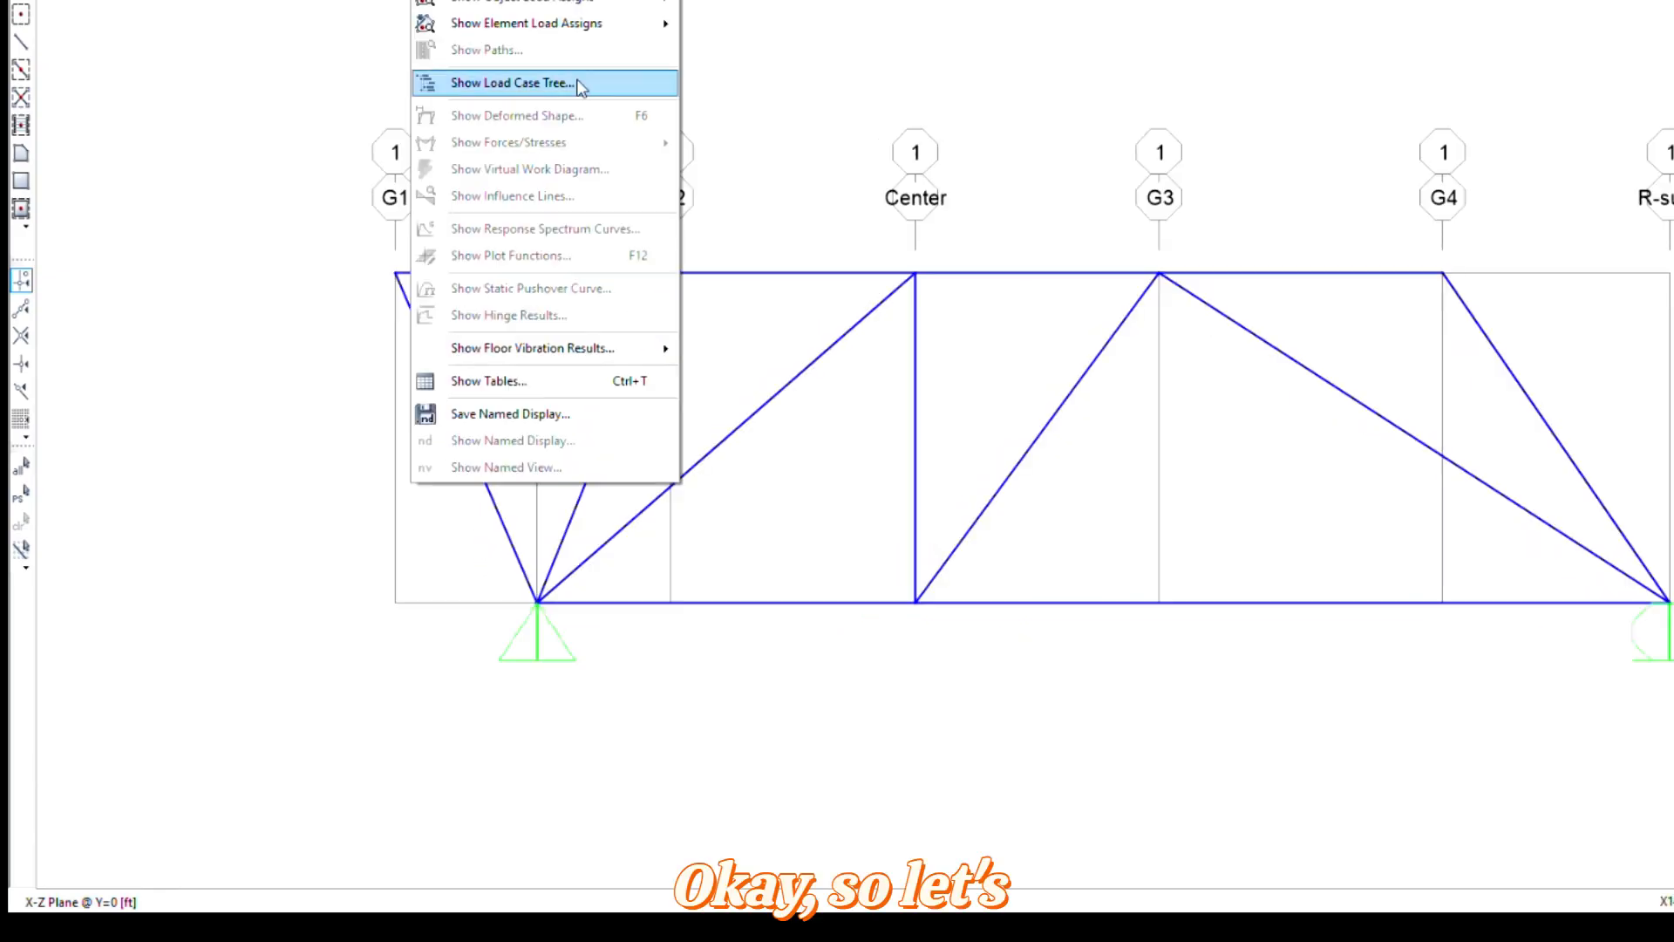
click(579, 82)
click(708, 187)
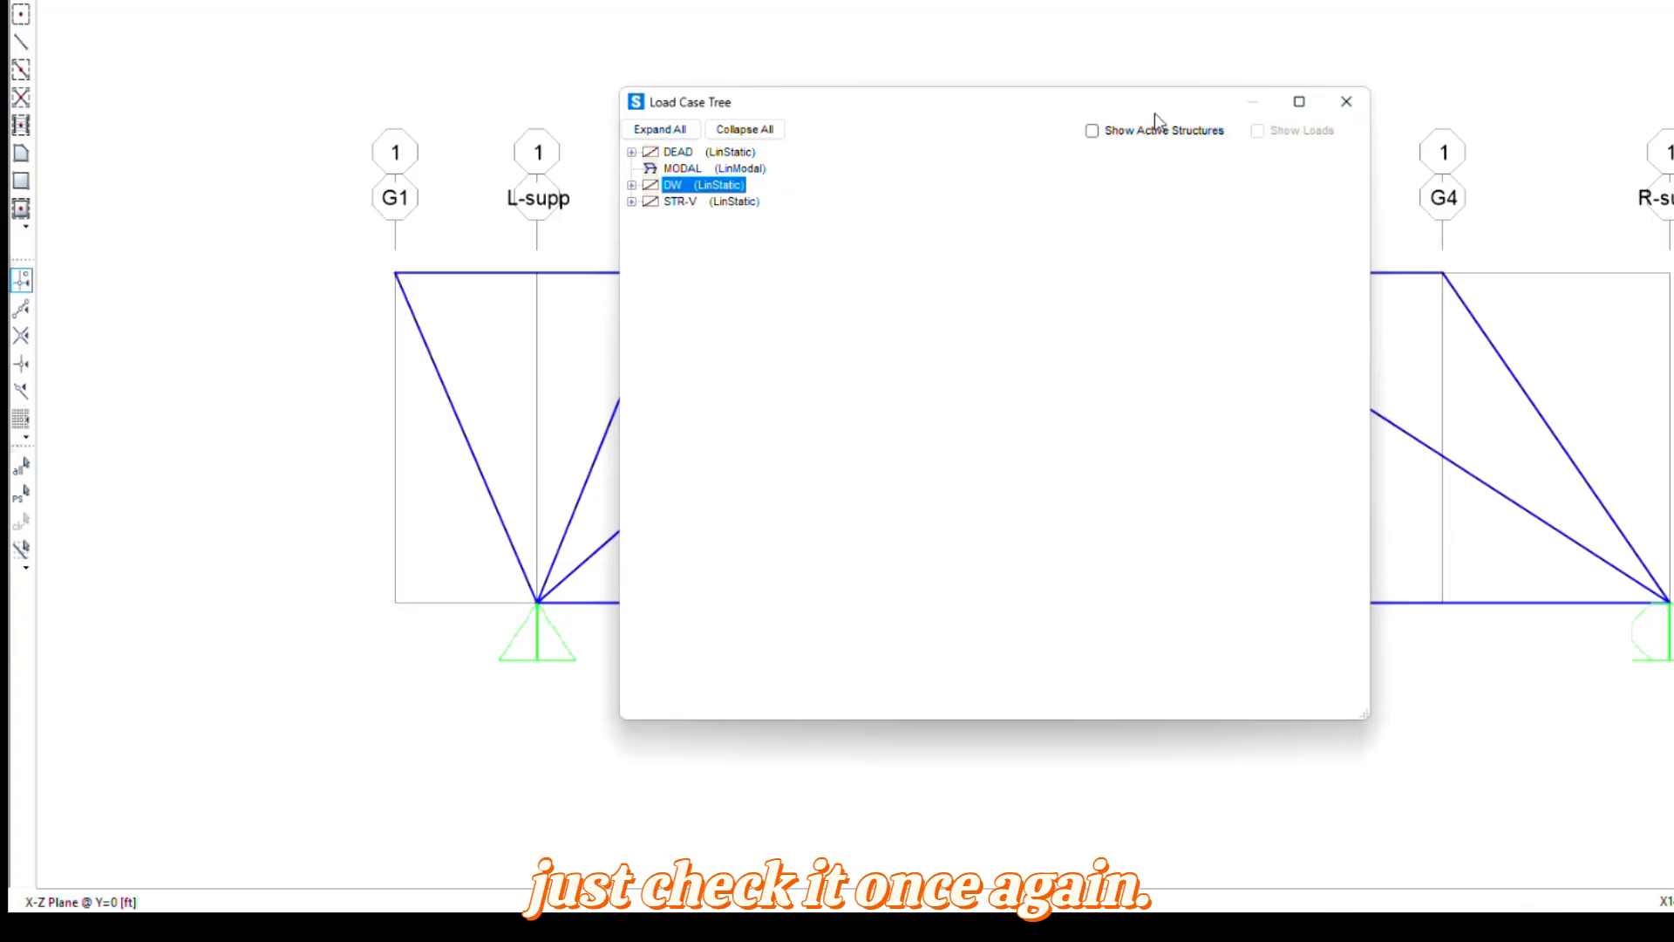
click(1160, 130)
click(1299, 131)
mouse_move(1201, 113)
mouse_down()
mouse_move(1213, 703)
mouse_move(1201, 105)
mouse_up()
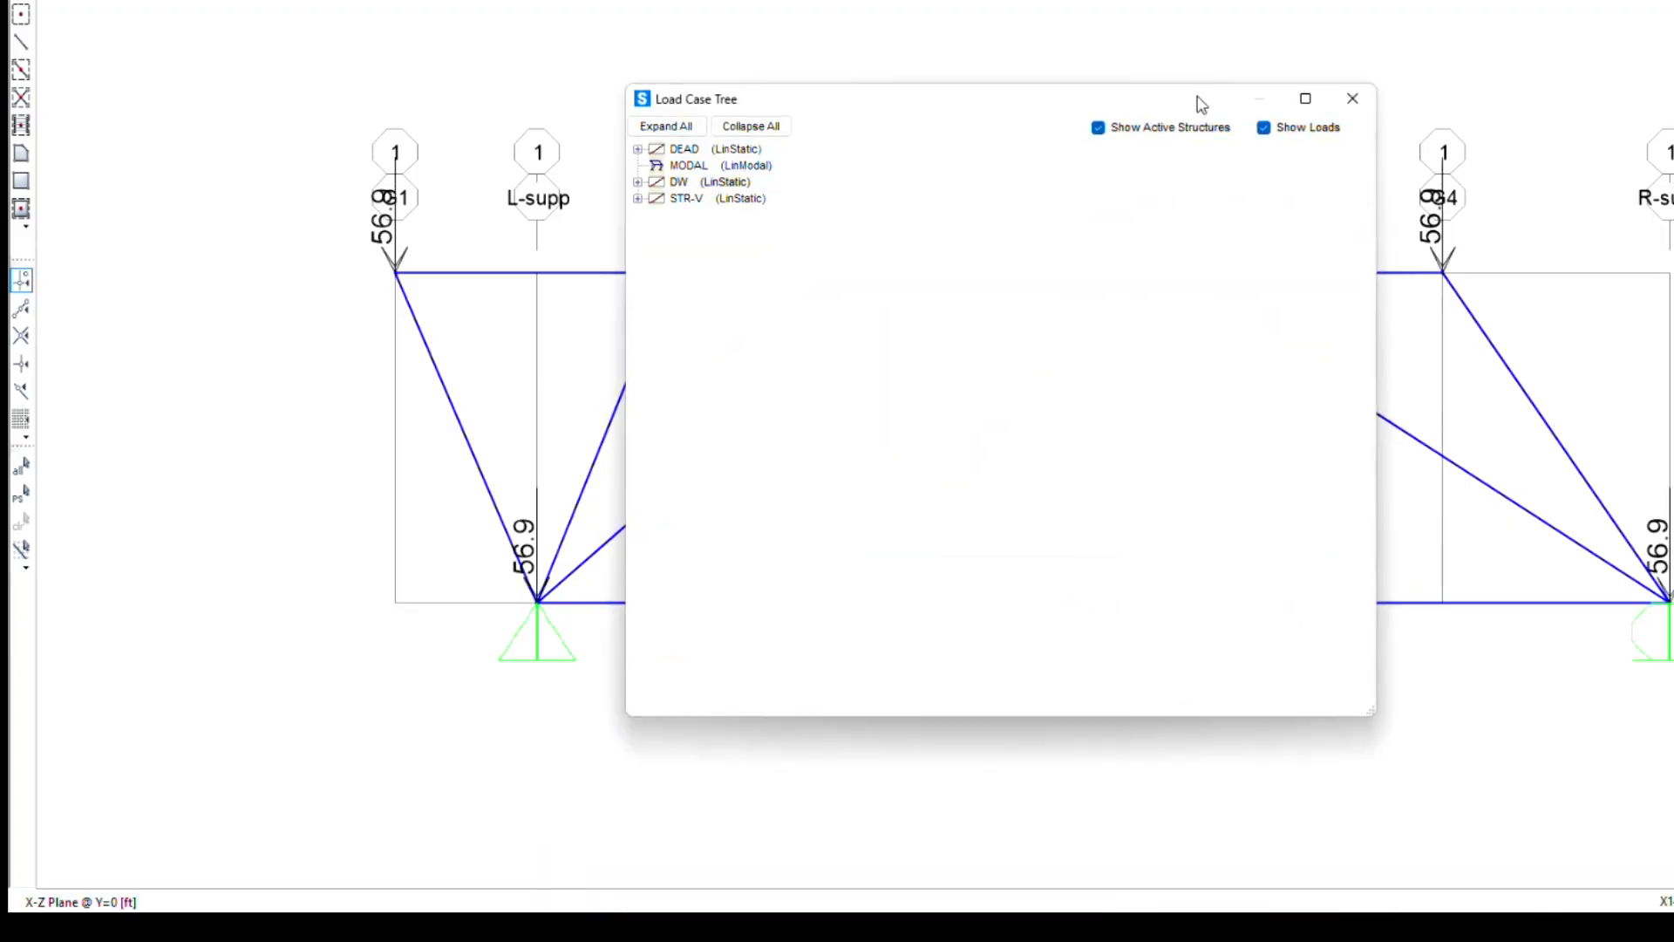
click(694, 198)
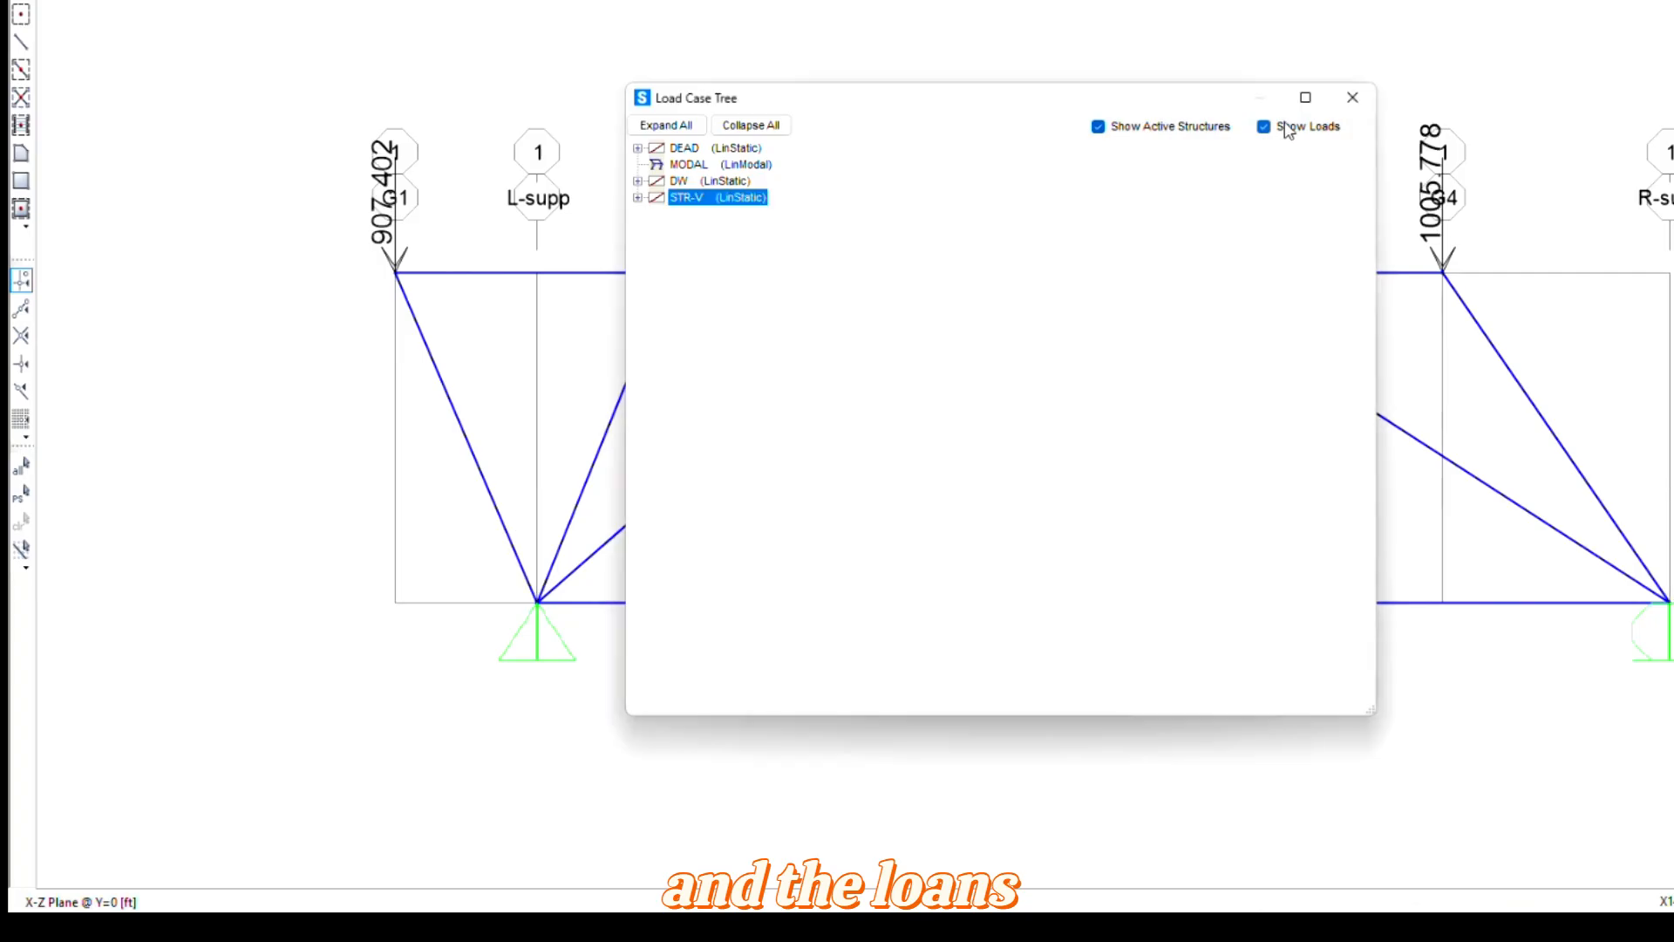
click(1353, 97)
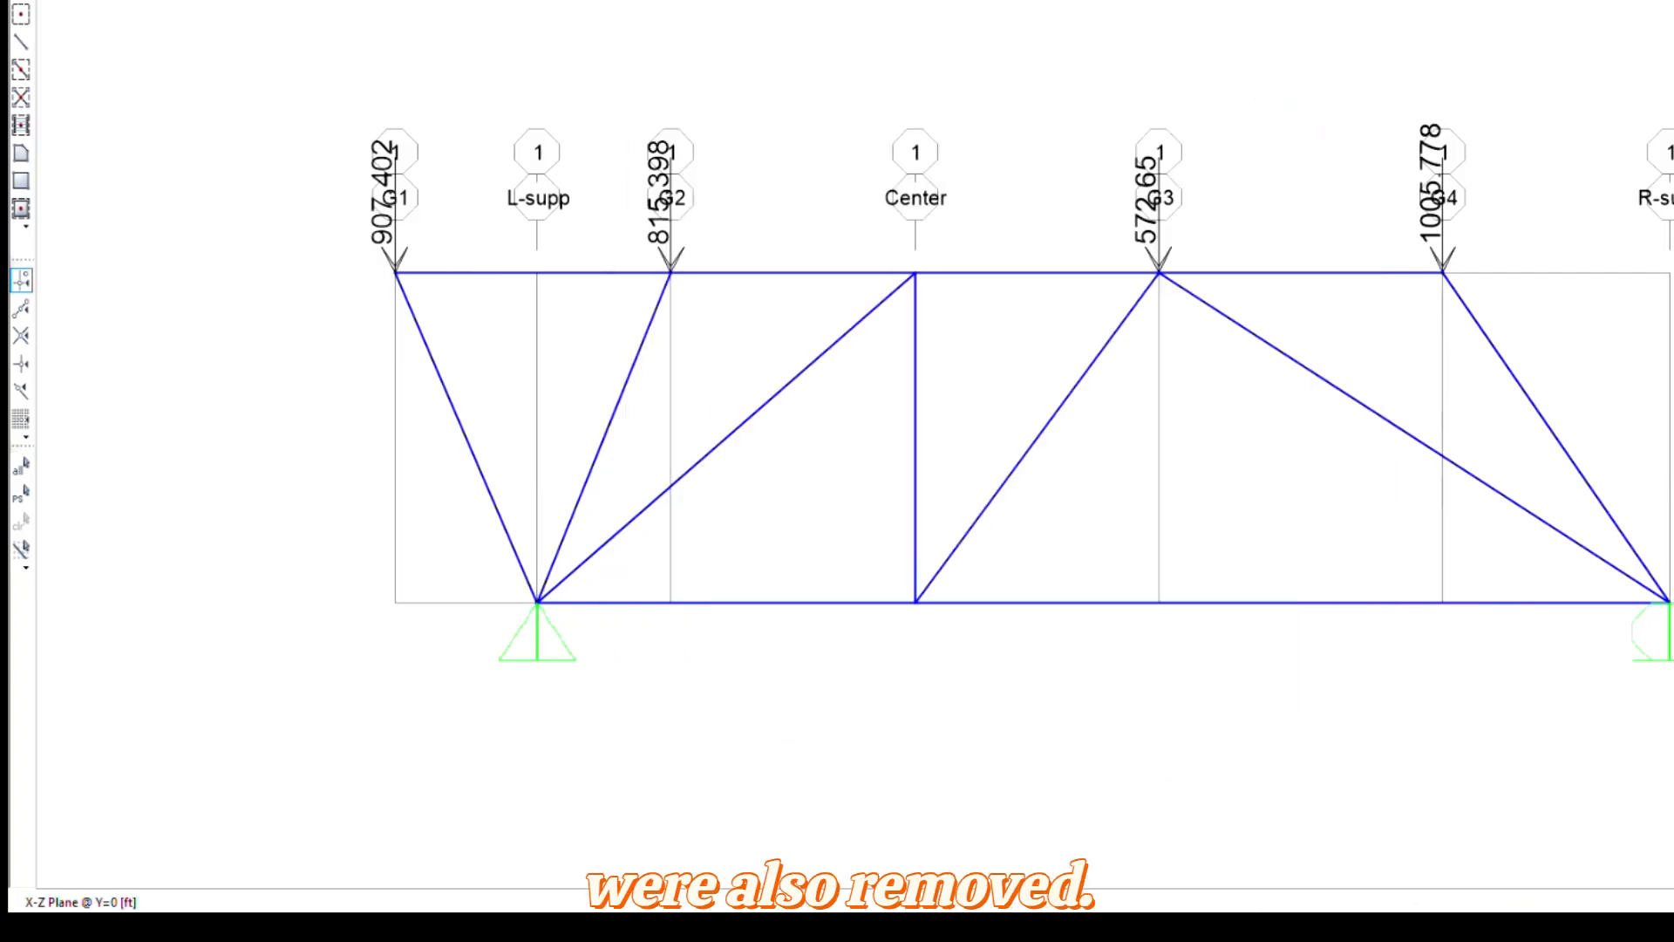
- Hide the grid lines and run the analysis for the DEAD, DW and STR-V load cases, dismissing the analysis messages
click(230, 265)
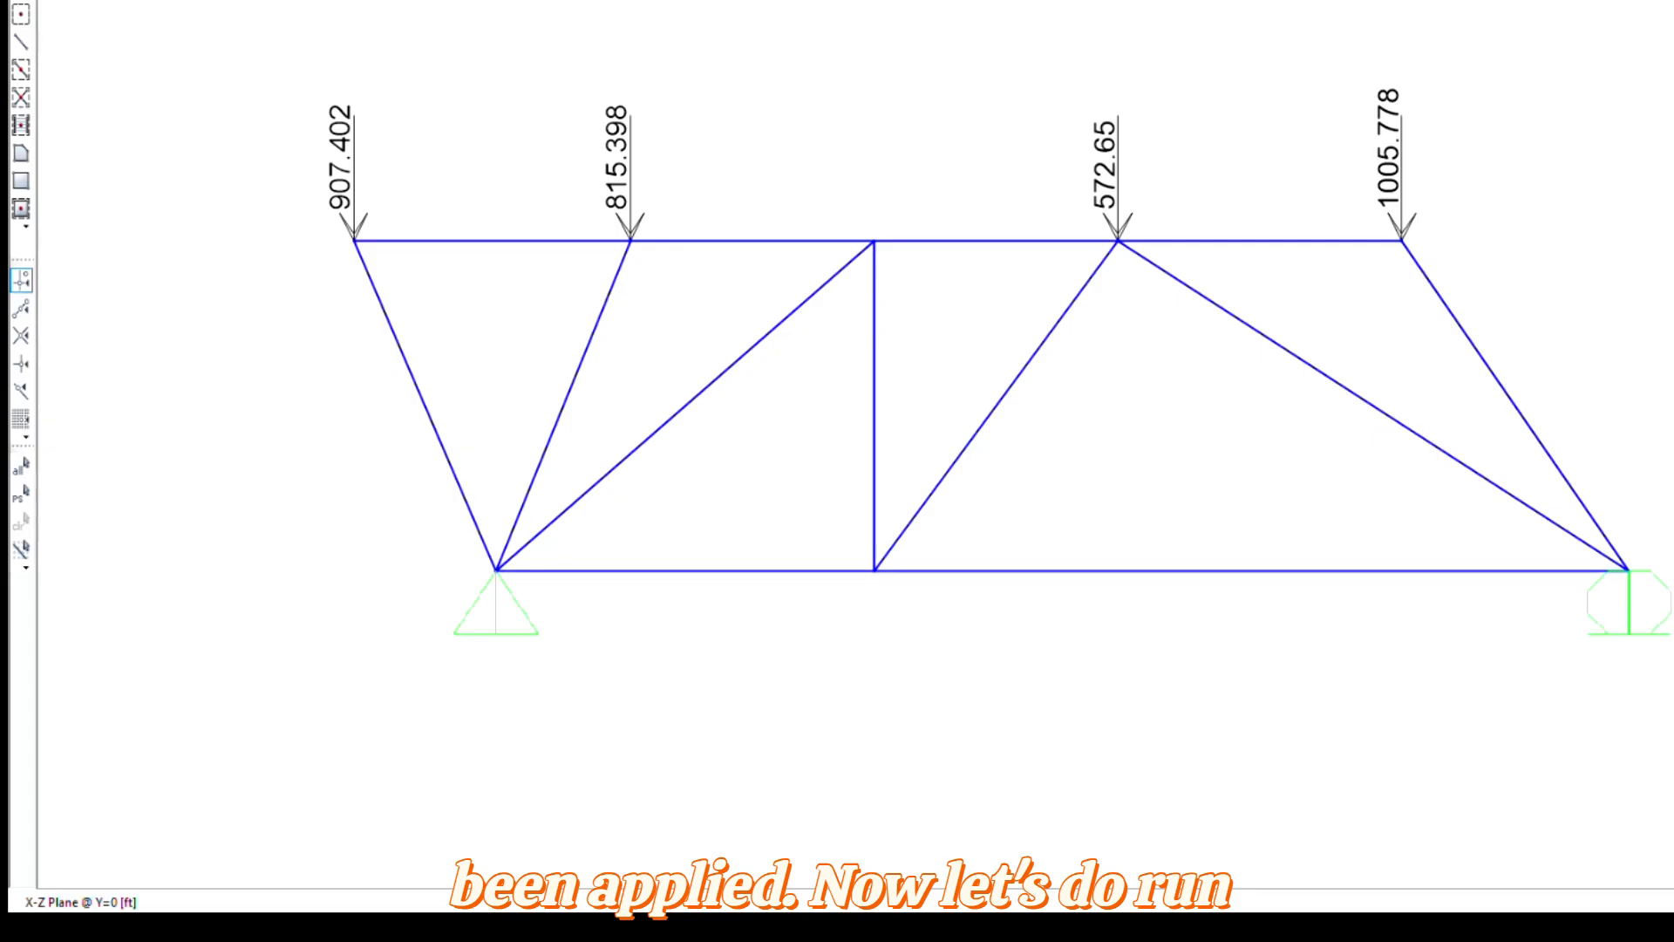
key(F5)
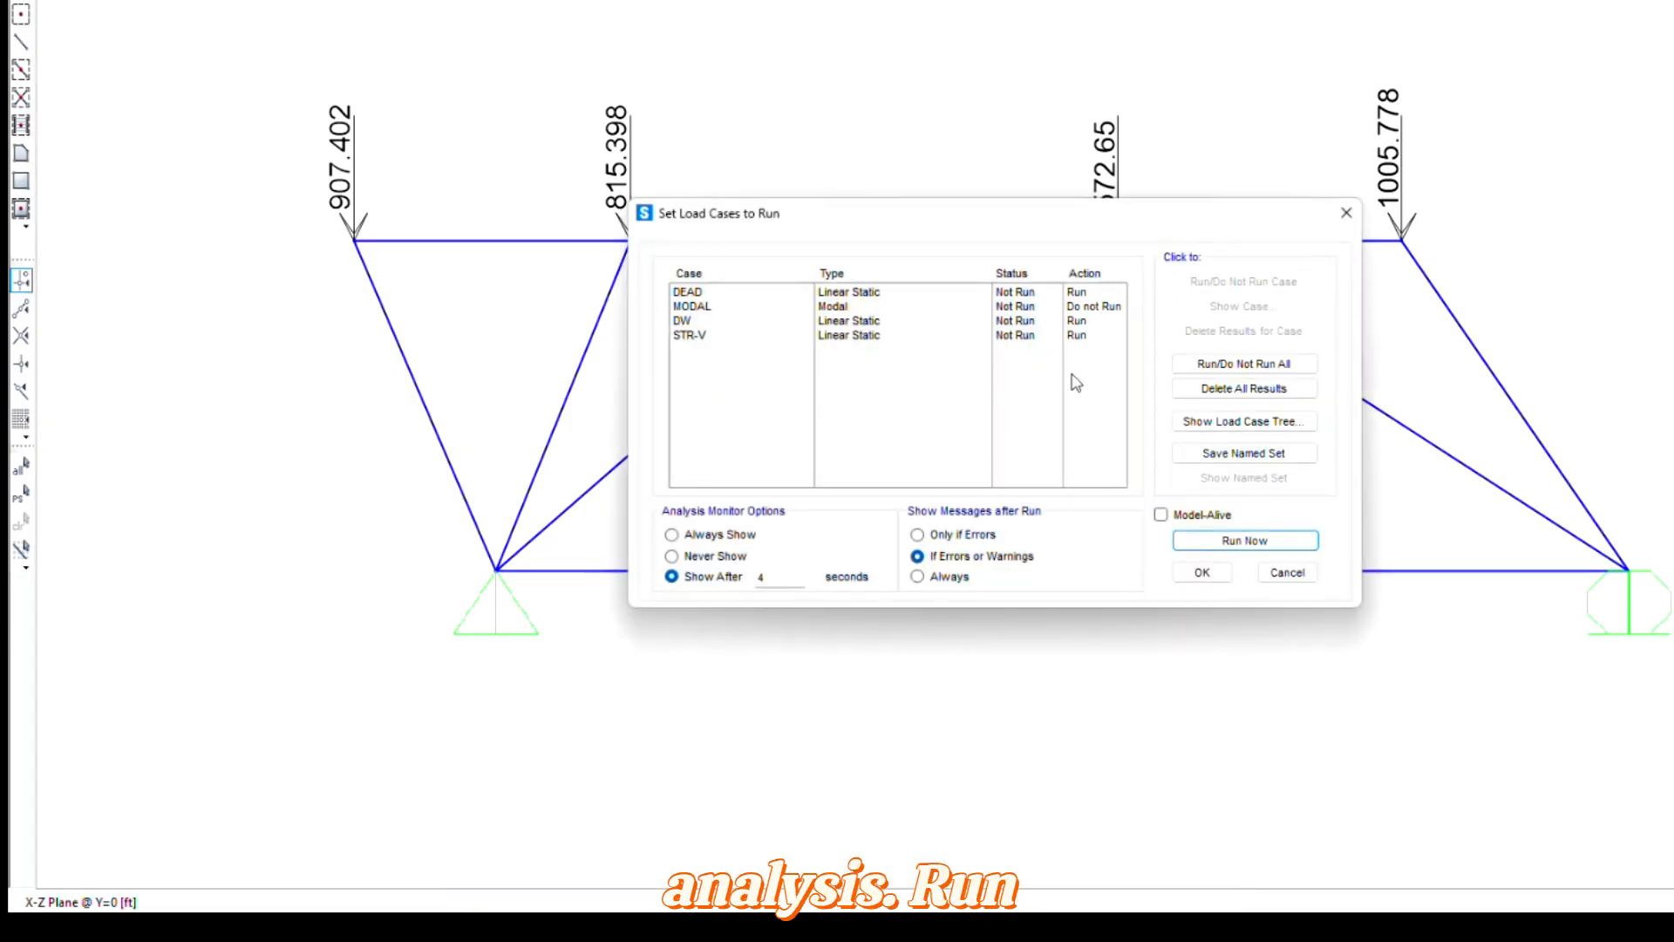
click(1249, 542)
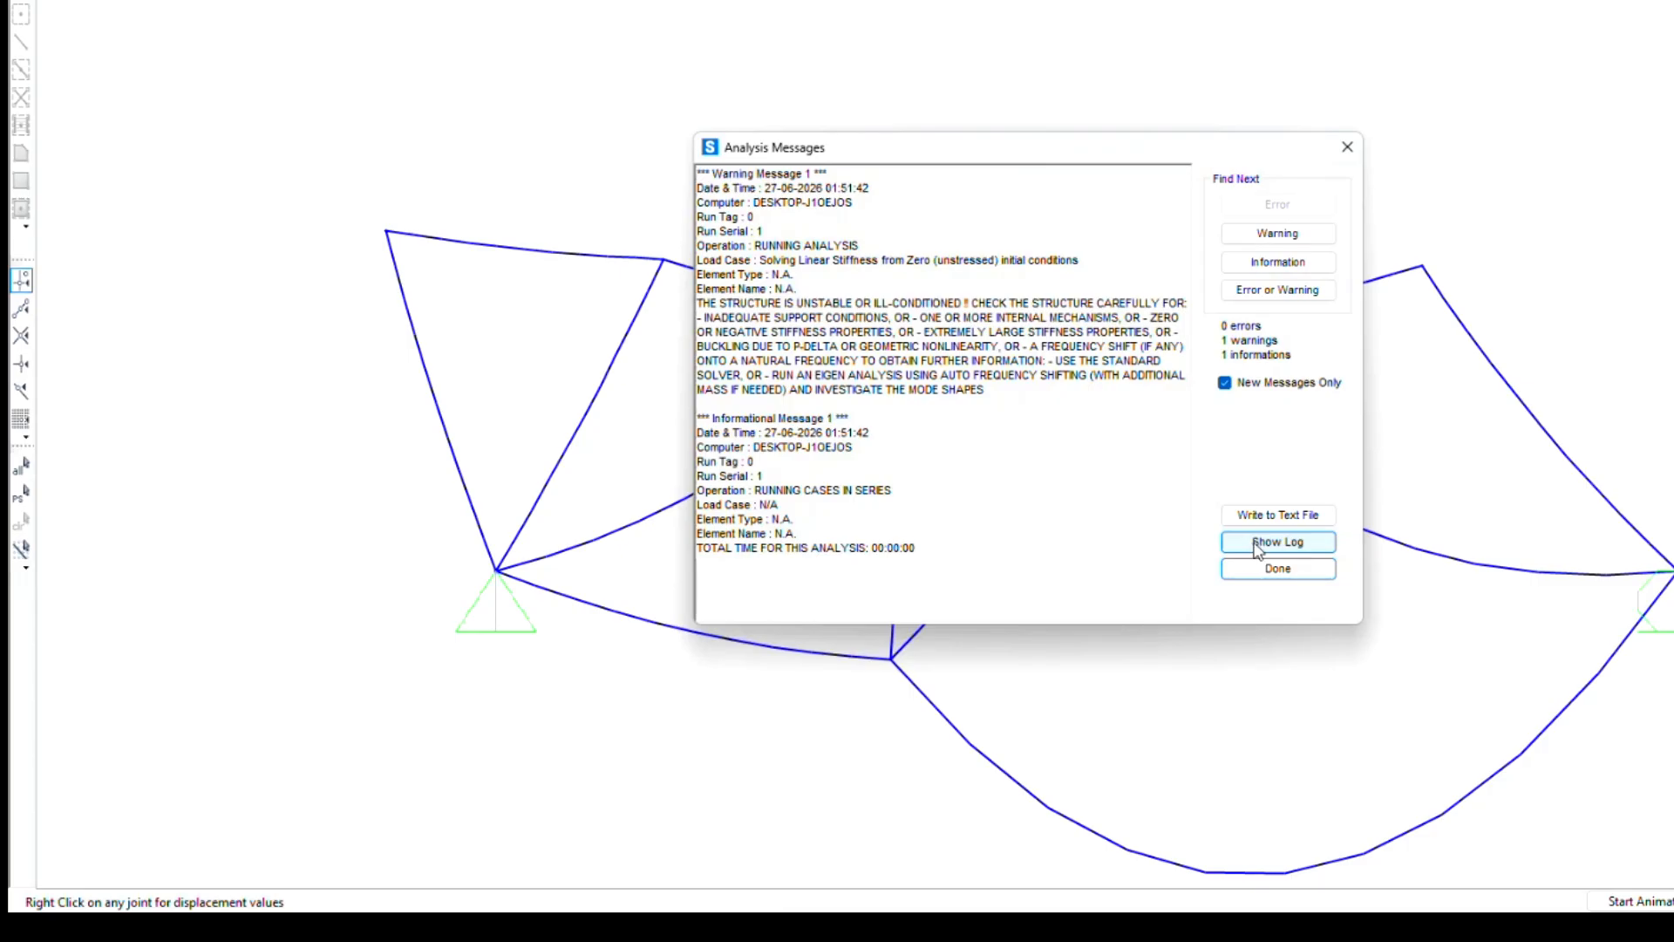
click(1275, 569)
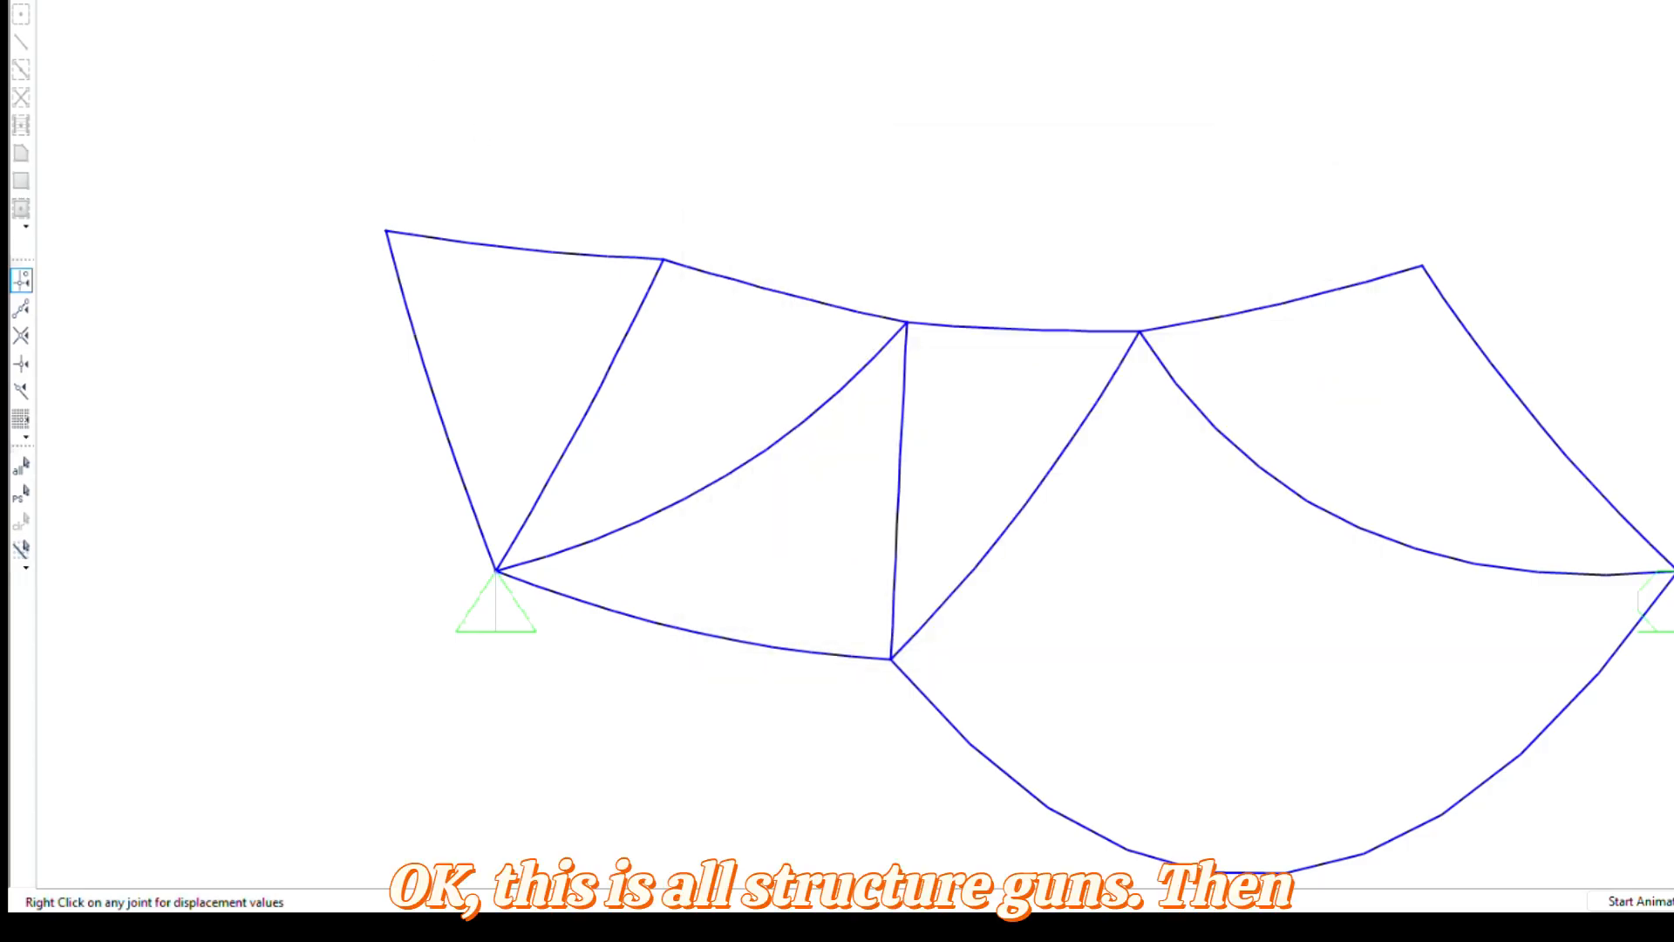
- Display the frame axial force diagram for the DW + STR-V combination with values shown
click(433, 0)
mouse_move(610, 148)
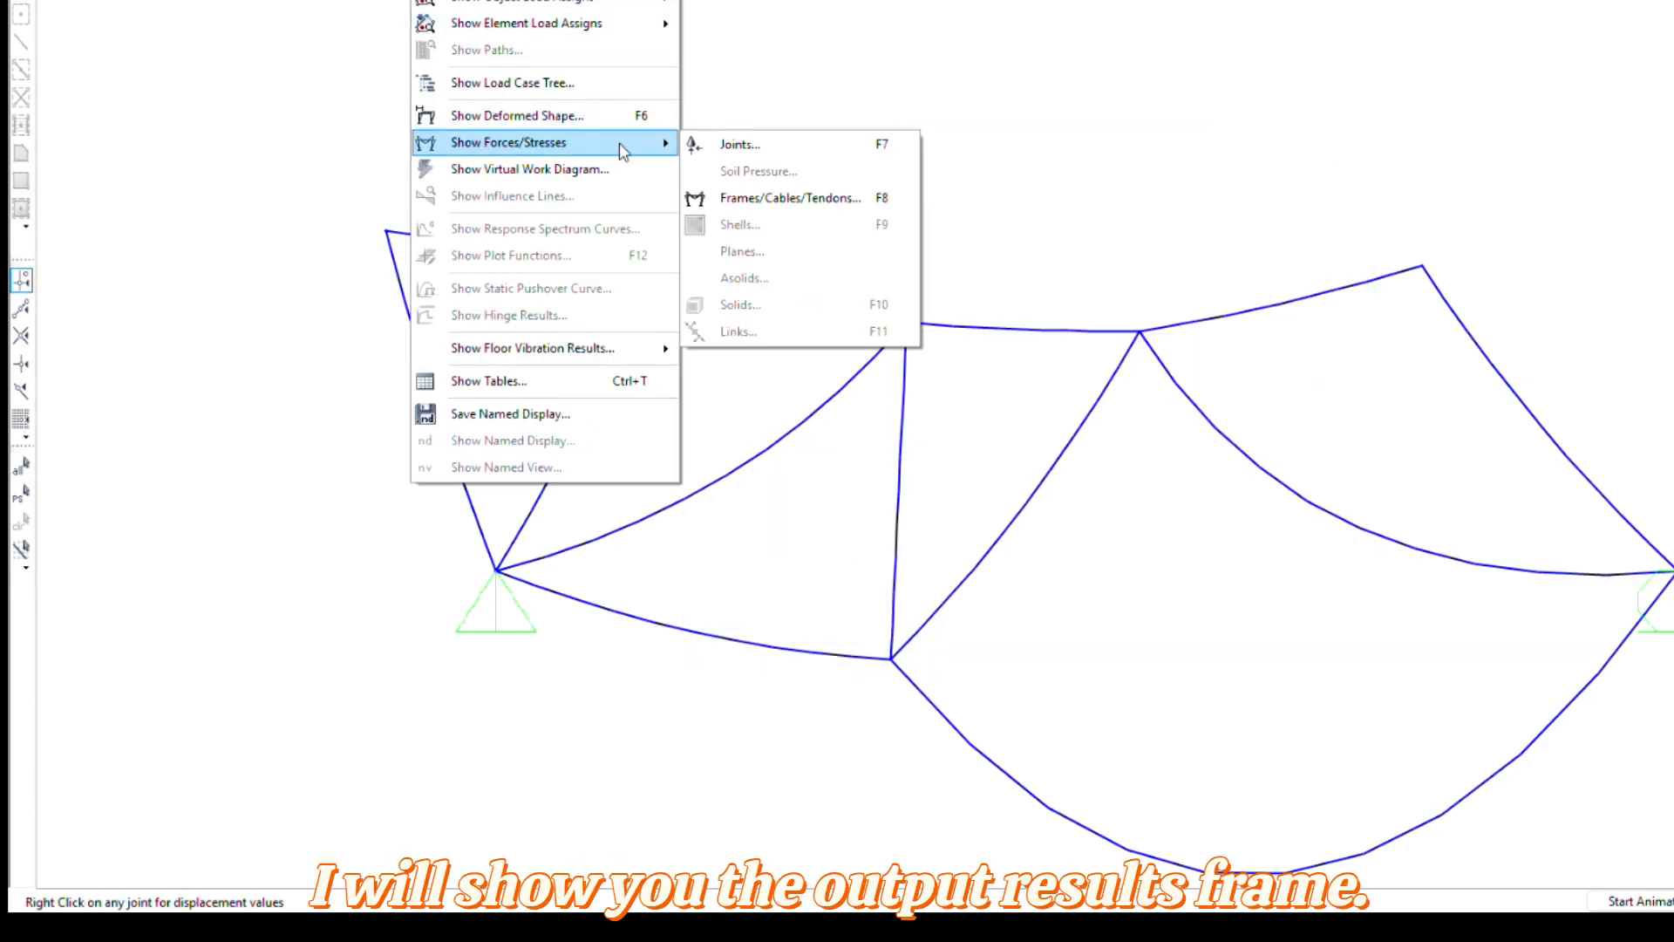
click(804, 199)
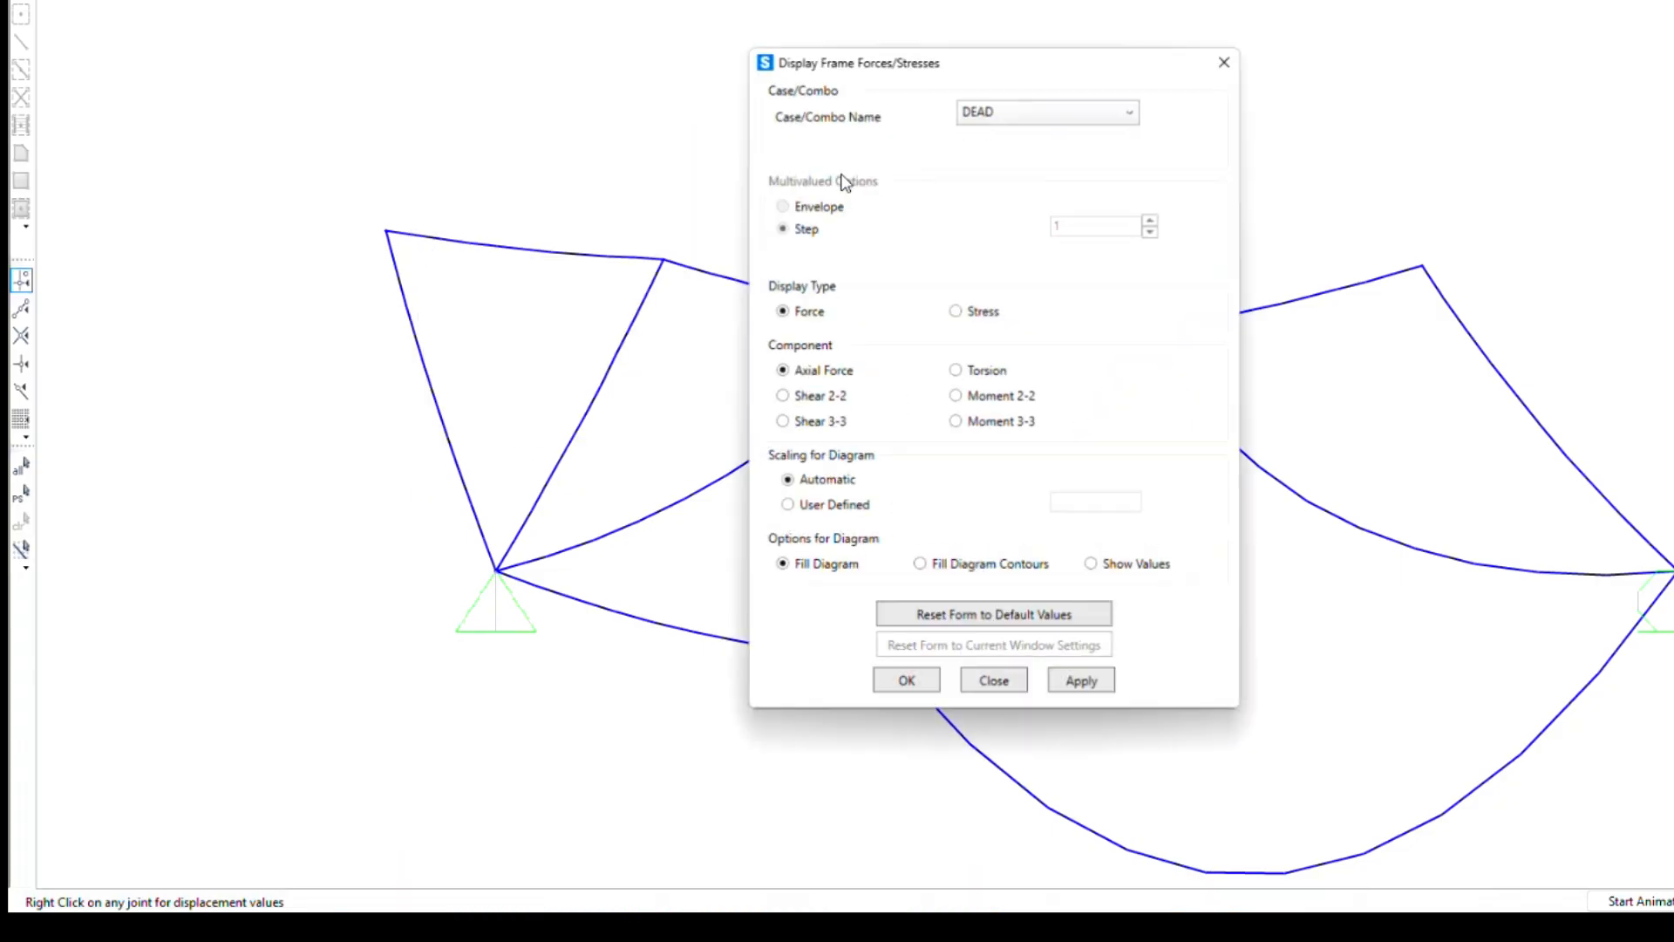
click(1042, 113)
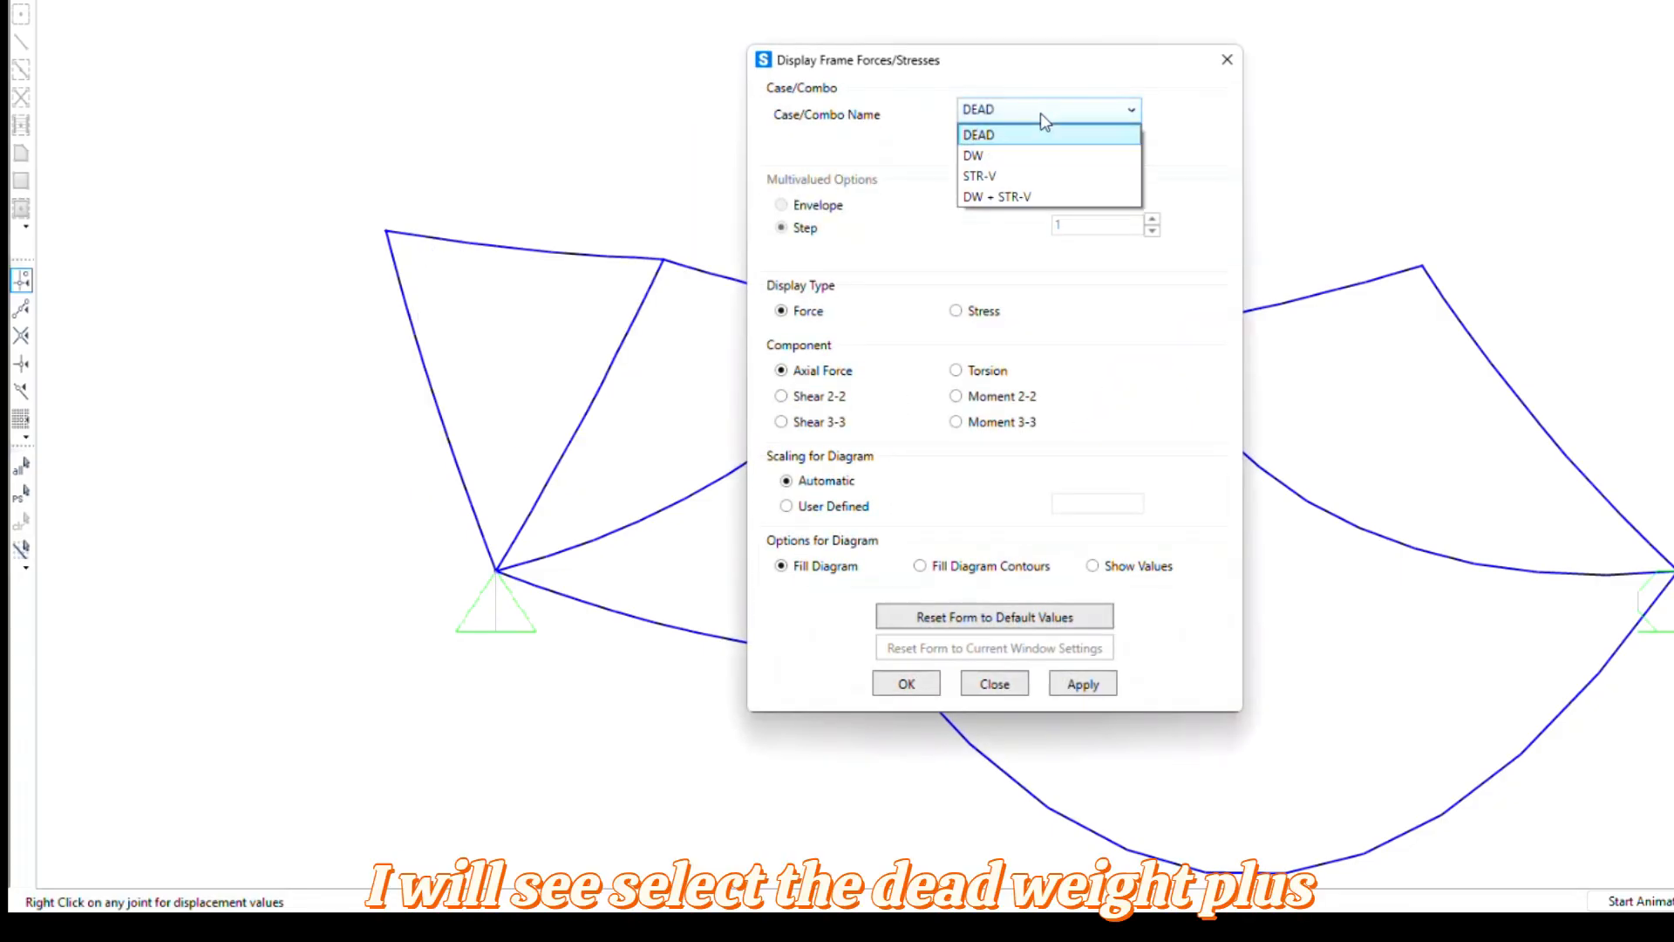
click(1011, 197)
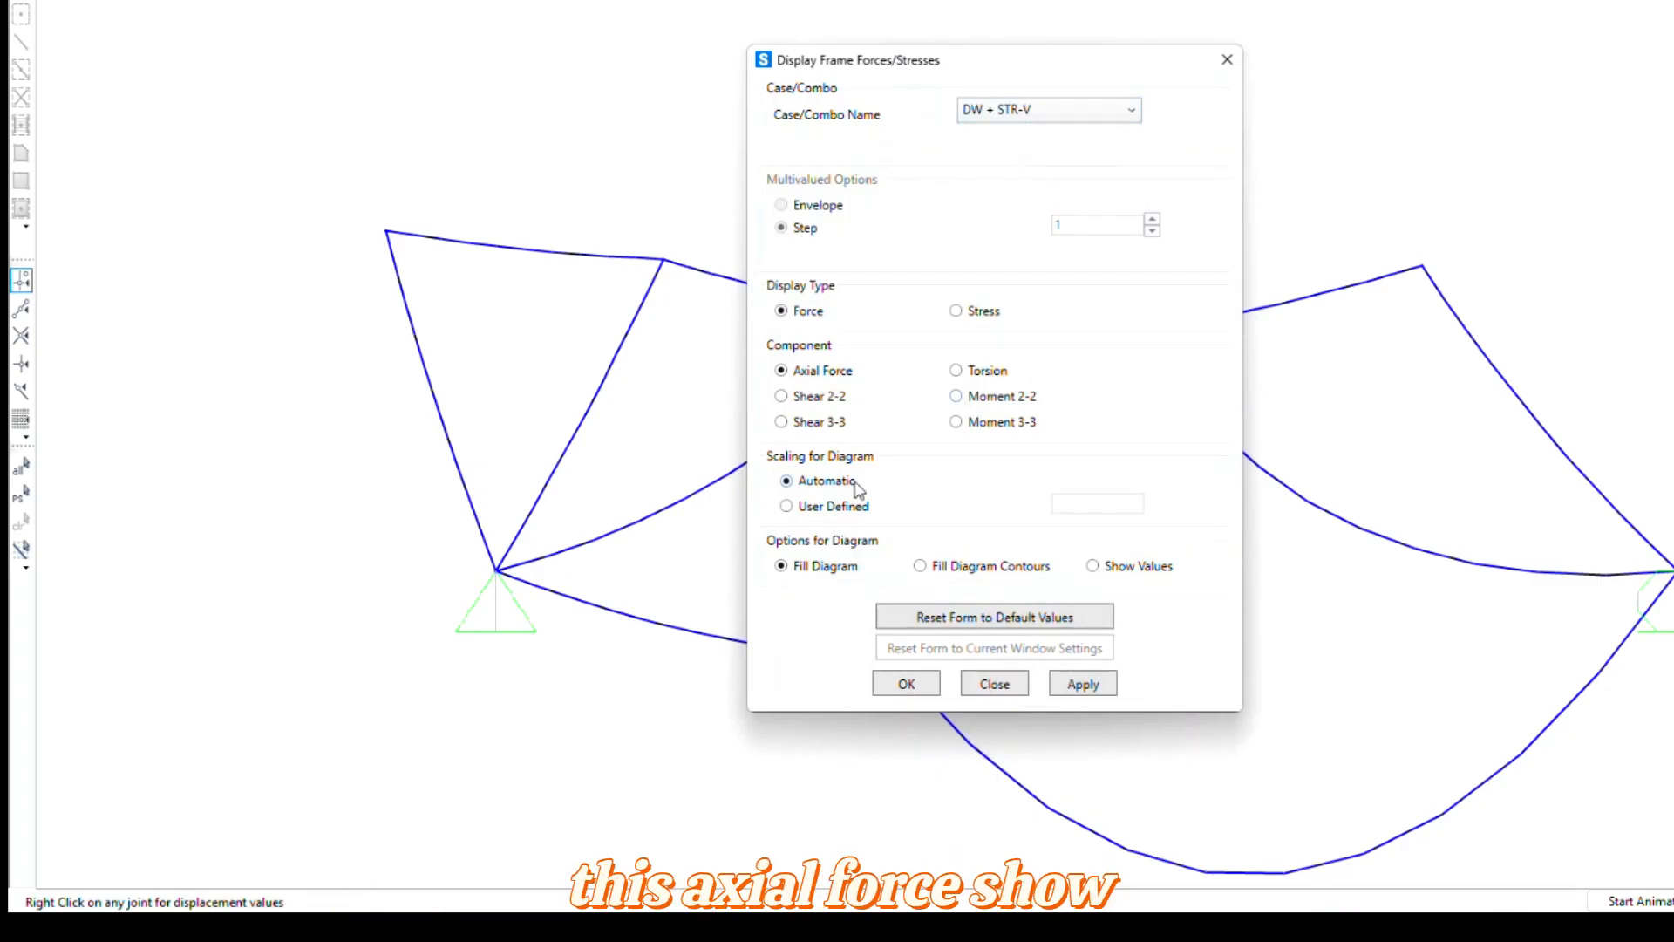
click(1111, 570)
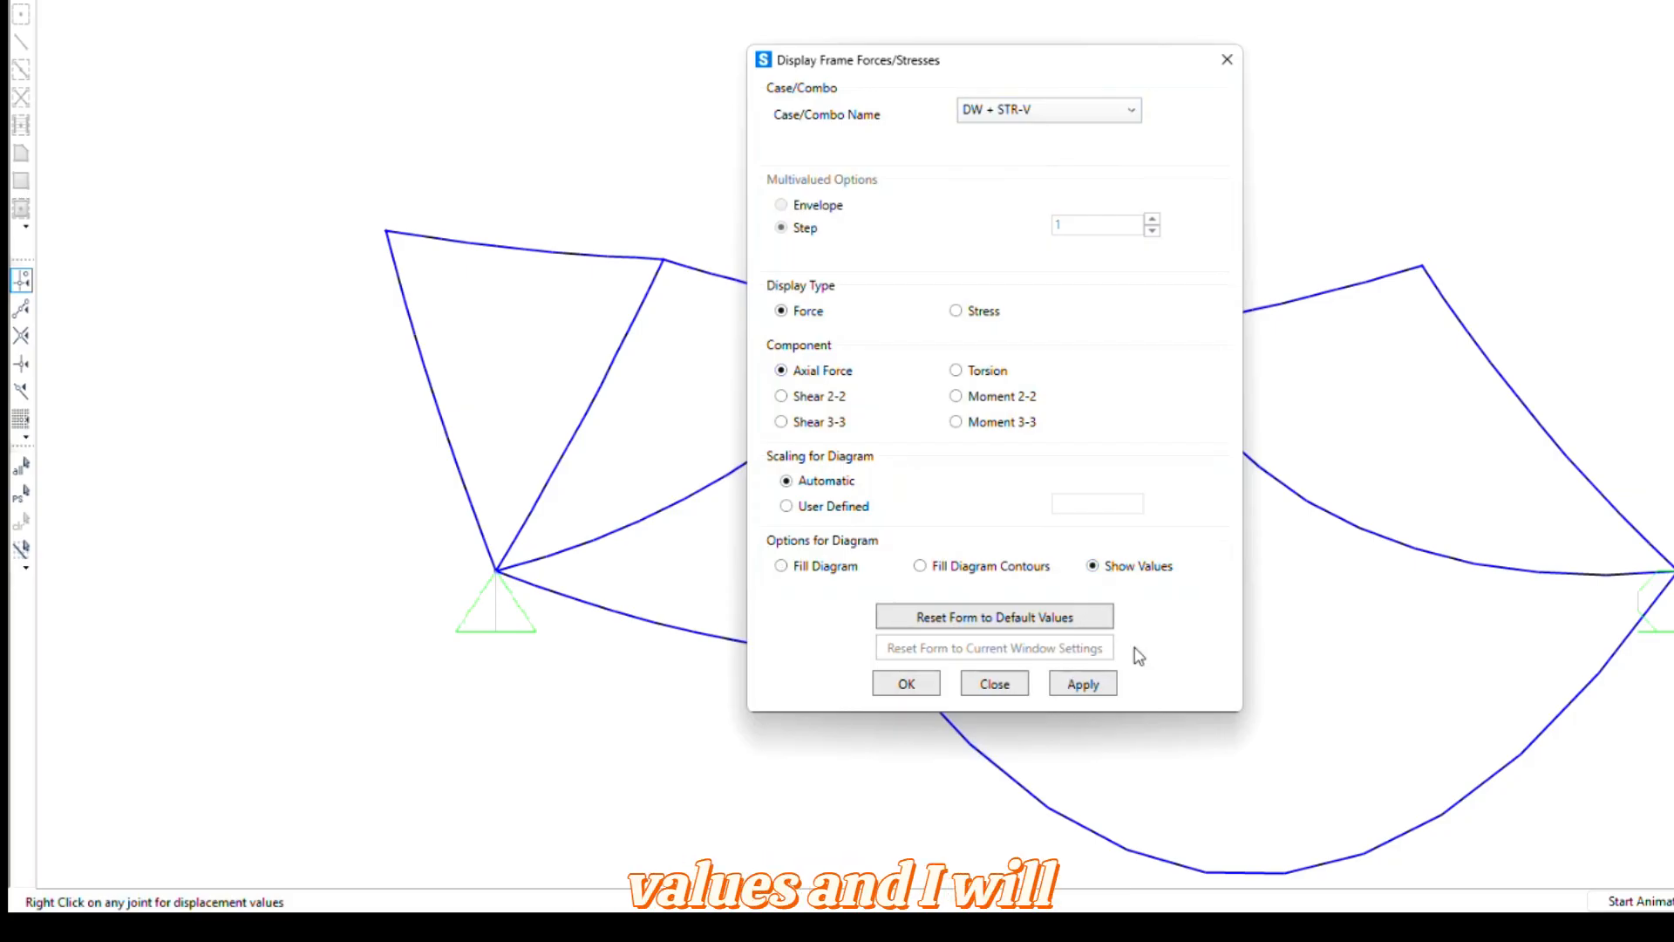
click(1088, 686)
click(999, 687)
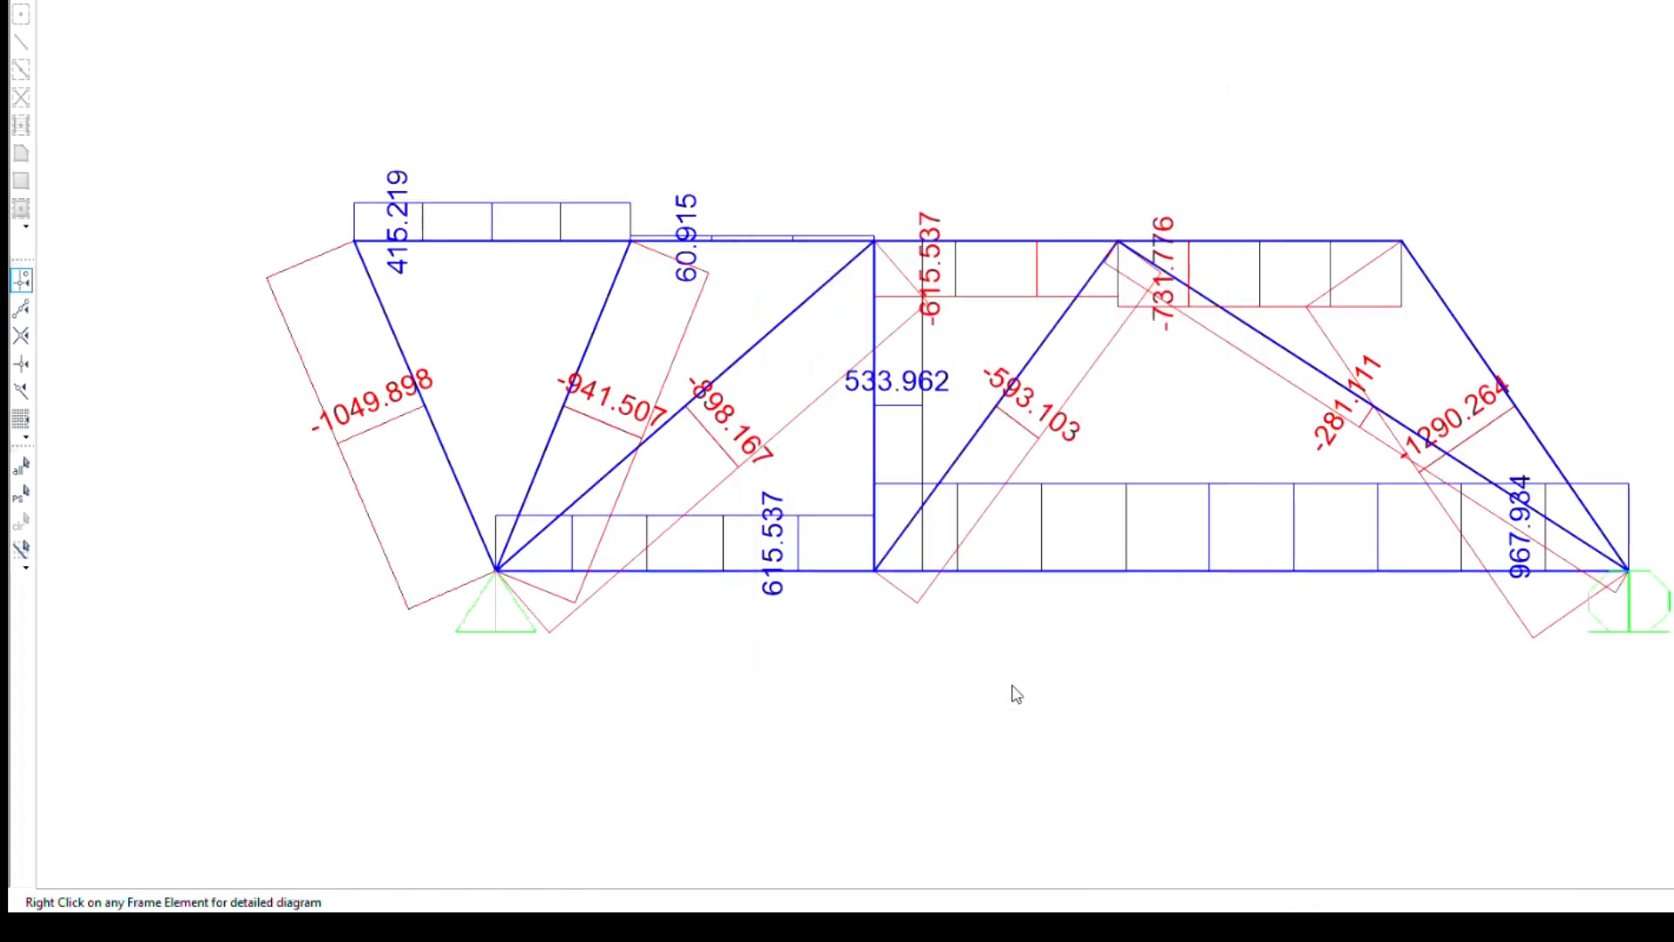